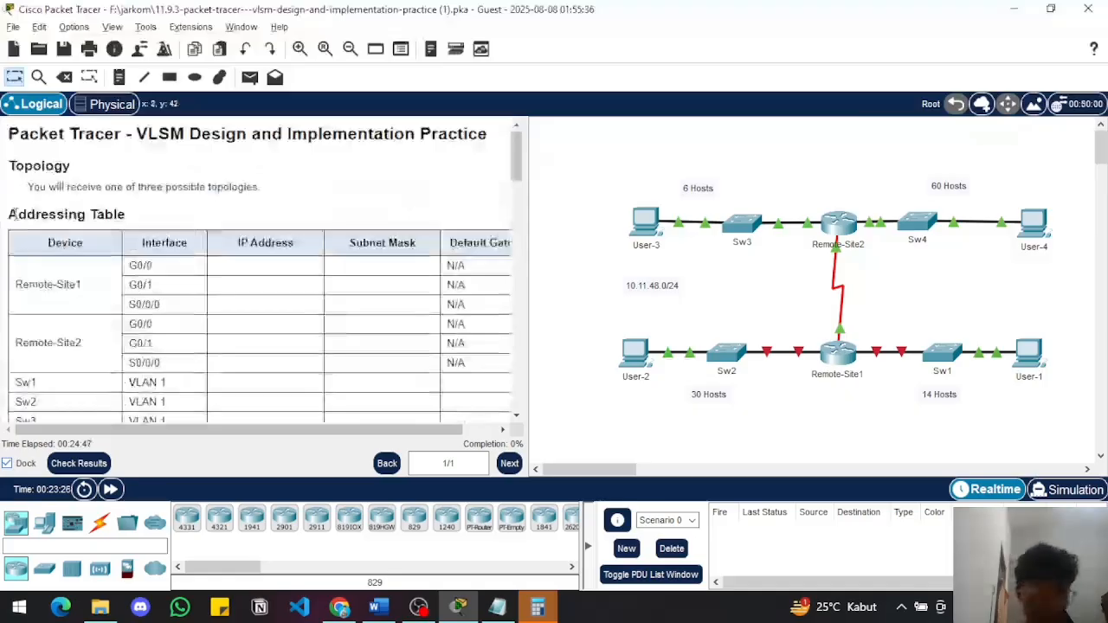
Read the activity's objectives, background and the Part 1 host requirements for each switch LAN
{"action": "scroll", "coordinate": [143, 277], "scroll_direction": "down", "scroll_amount": 1}
{"action": "scroll", "coordinate": [208, 350], "scroll_direction": "down", "scroll_amount": 8}
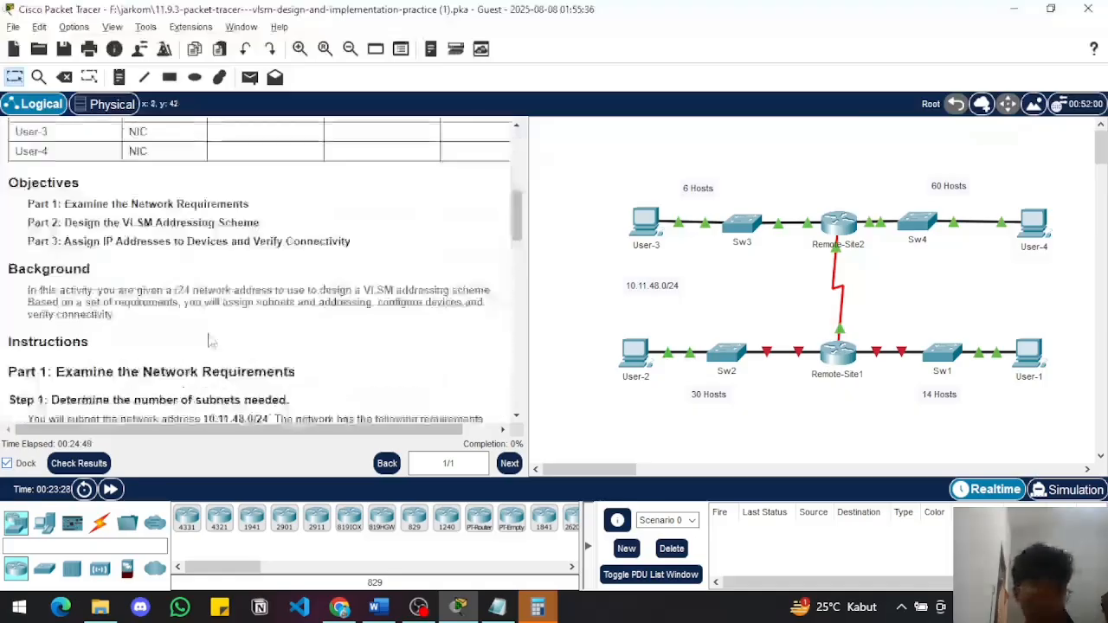
{"action": "scroll", "coordinate": [208, 346], "scroll_direction": "up", "scroll_amount": 1}
{"action": "scroll", "coordinate": [208, 342], "scroll_direction": "down", "scroll_amount": 1}
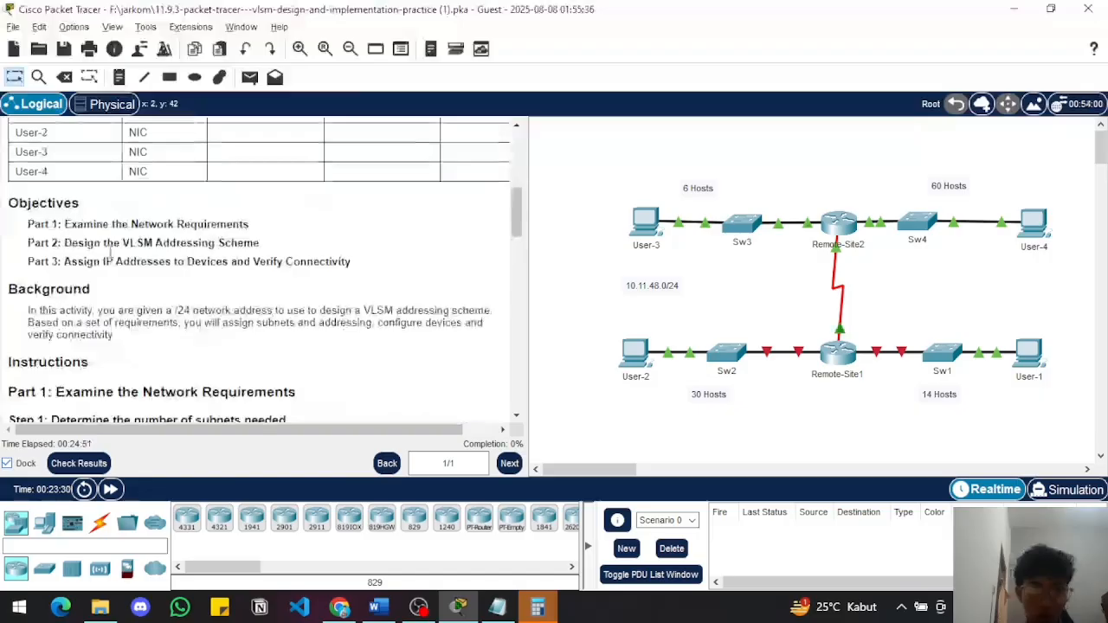
{"action": "scroll", "coordinate": [110, 258], "scroll_direction": "up", "scroll_amount": 2}
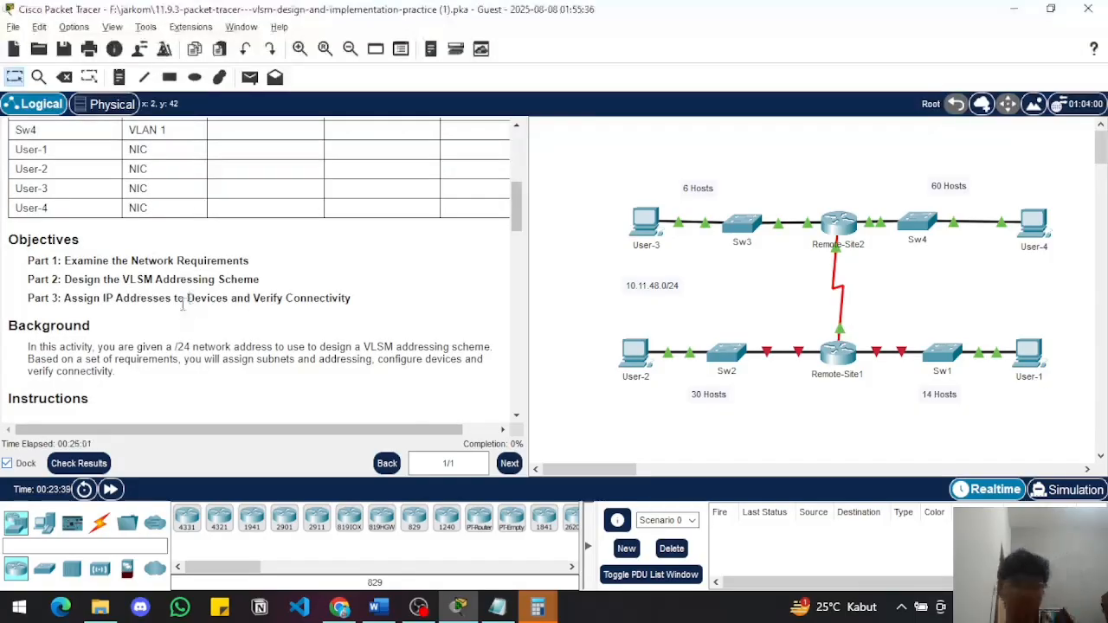
{"action": "scroll", "coordinate": [169, 329], "scroll_direction": "down", "scroll_amount": 1}
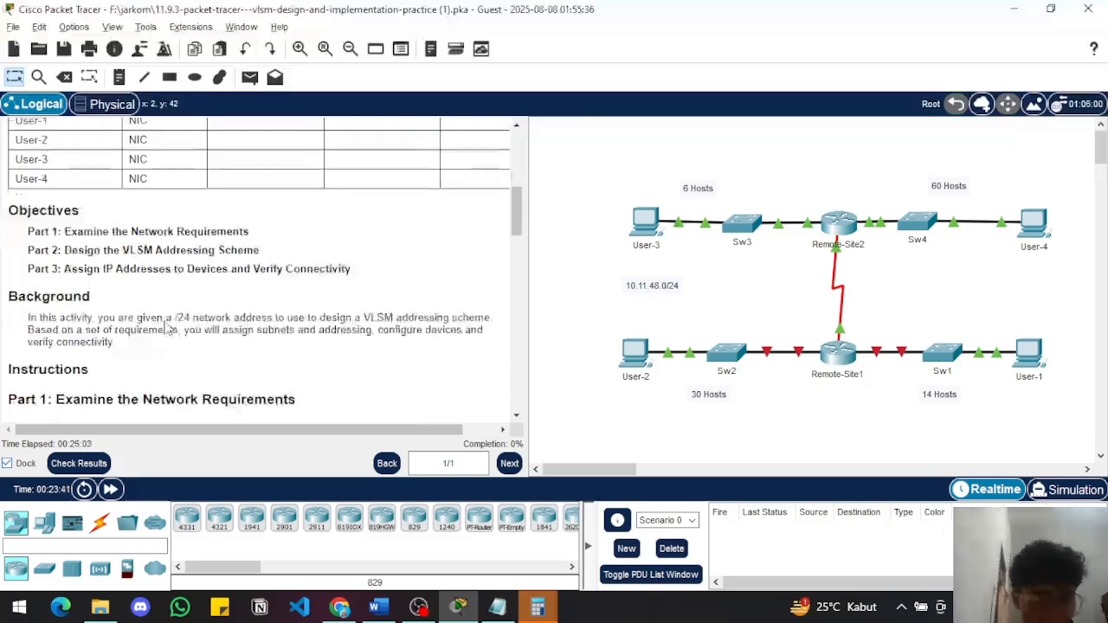
{"action": "scroll", "coordinate": [168, 324], "scroll_direction": "down", "scroll_amount": 2}
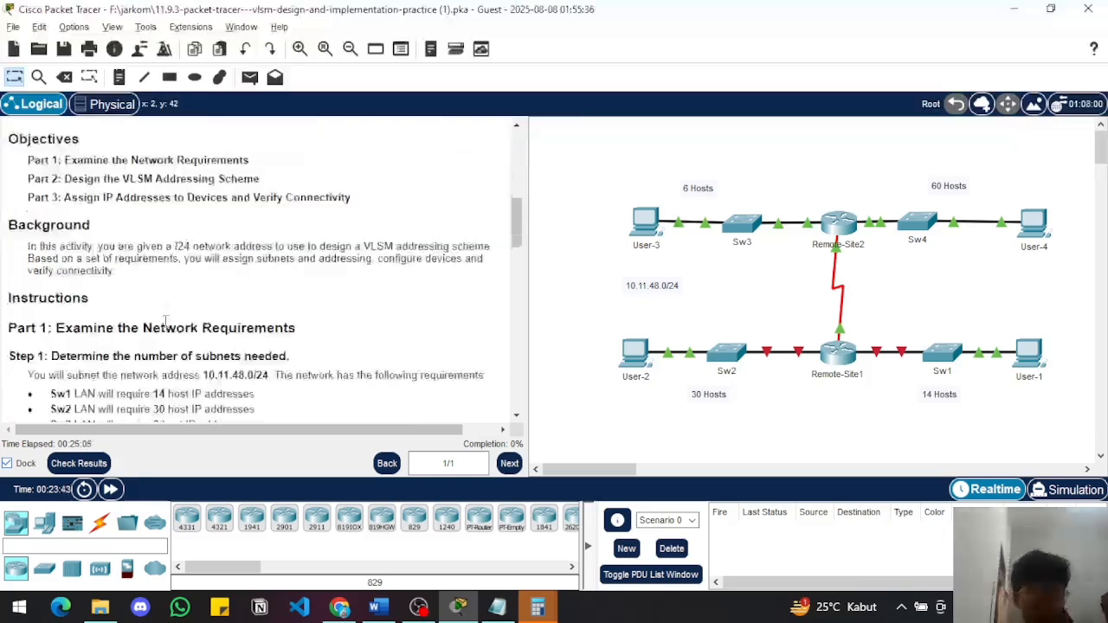
{"action": "scroll", "coordinate": [166, 320], "scroll_direction": "down", "scroll_amount": 1}
{"action": "scroll", "coordinate": [165, 311], "scroll_direction": "up", "scroll_amount": 1}
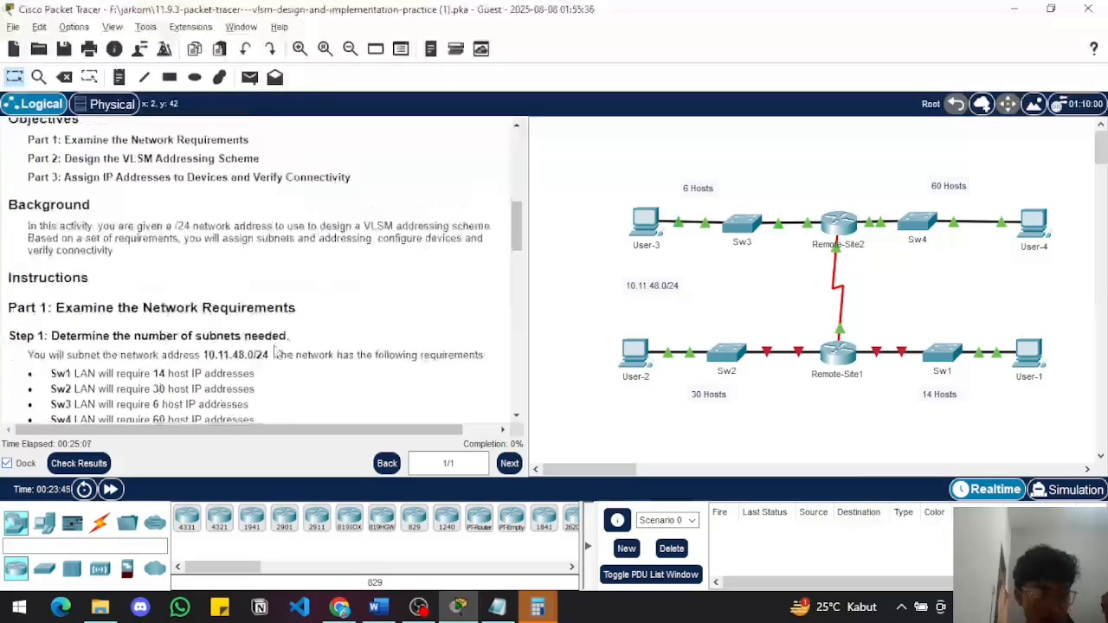
{"action": "scroll", "coordinate": [279, 355], "scroll_direction": "down", "scroll_amount": 1}
{"action": "scroll", "coordinate": [279, 355], "scroll_direction": "up", "scroll_amount": 1}
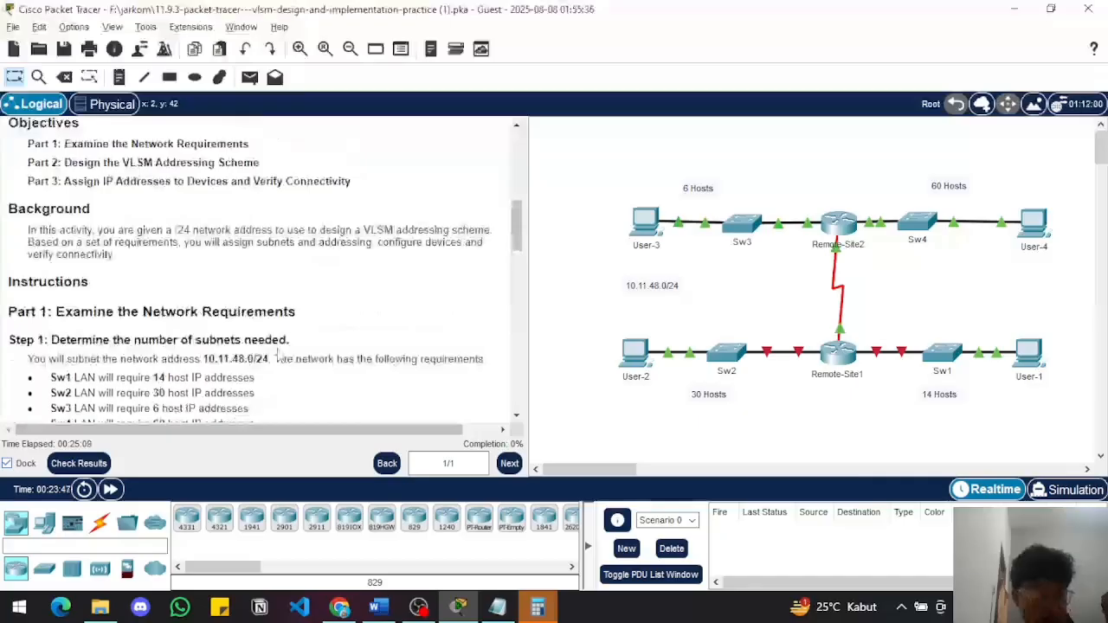
{"action": "scroll", "coordinate": [279, 355], "scroll_direction": "down", "scroll_amount": 2}
{"action": "scroll", "coordinate": [279, 355], "scroll_direction": "up", "scroll_amount": 1}
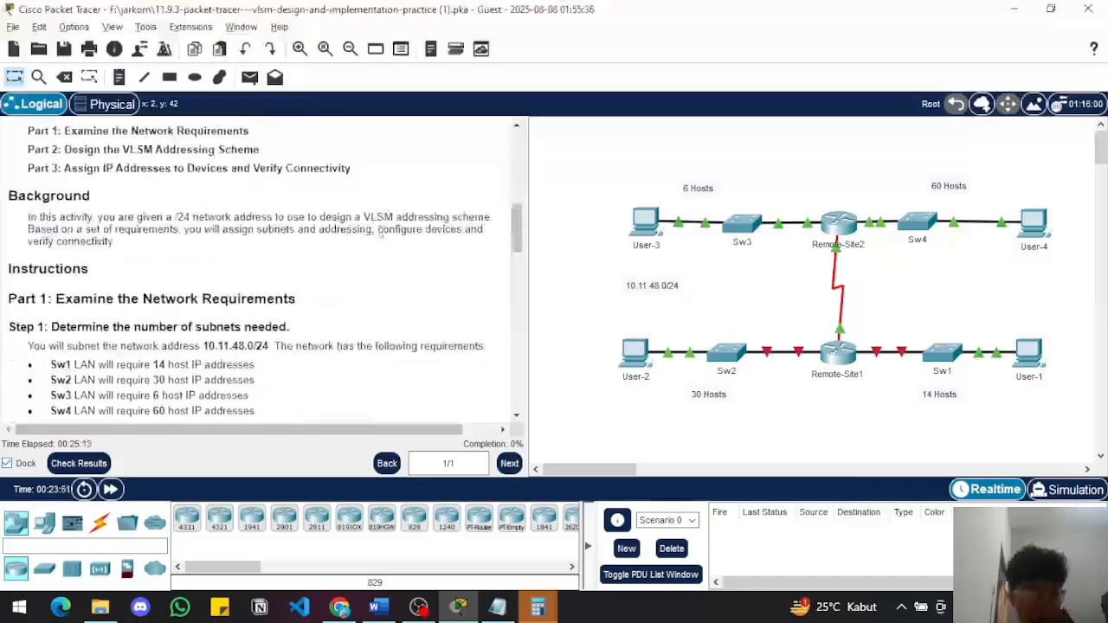
{"action": "scroll", "coordinate": [381, 231], "scroll_direction": "down", "scroll_amount": 2}
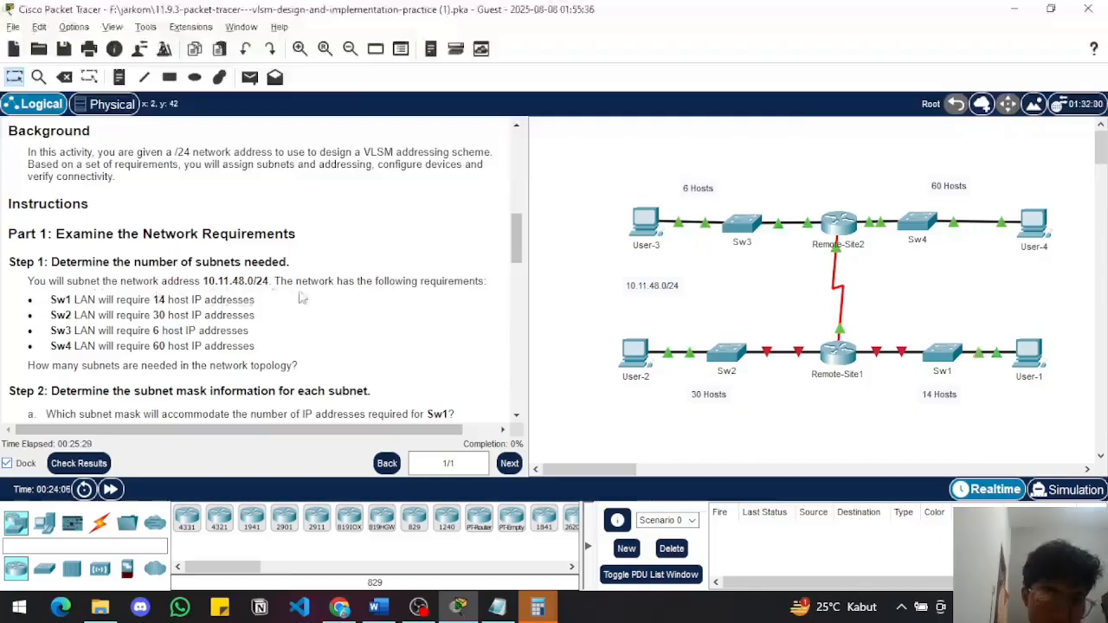
{"action": "scroll", "coordinate": [238, 332], "scroll_direction": "down", "scroll_amount": 1}
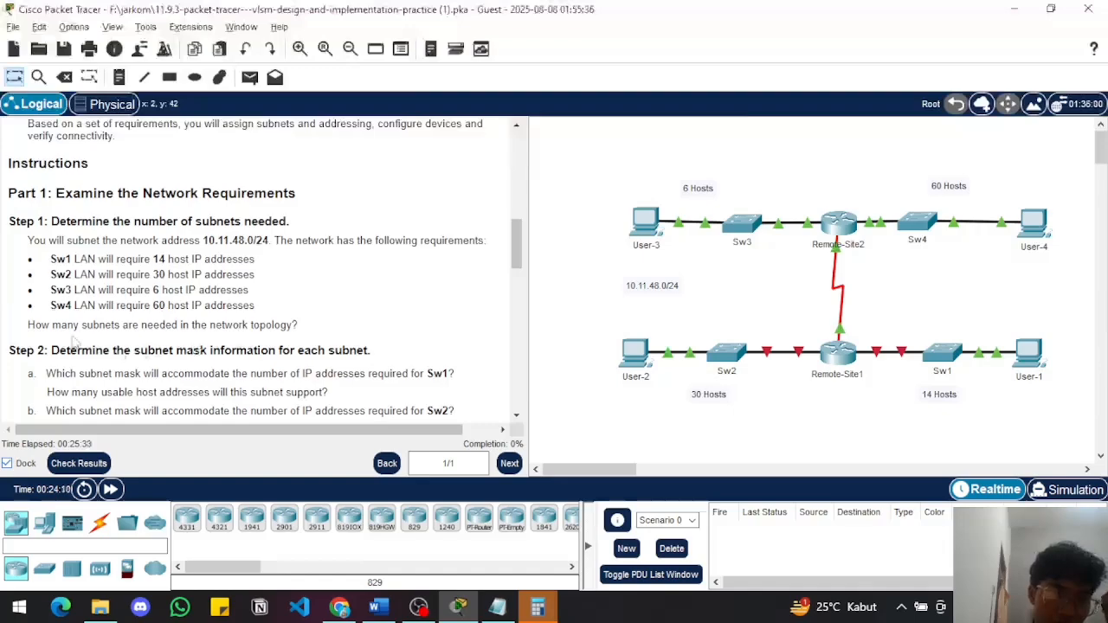
{"action": "scroll", "coordinate": [75, 344], "scroll_direction": "up", "scroll_amount": 1}
{"action": "scroll", "coordinate": [75, 344], "scroll_direction": "down", "scroll_amount": 1}
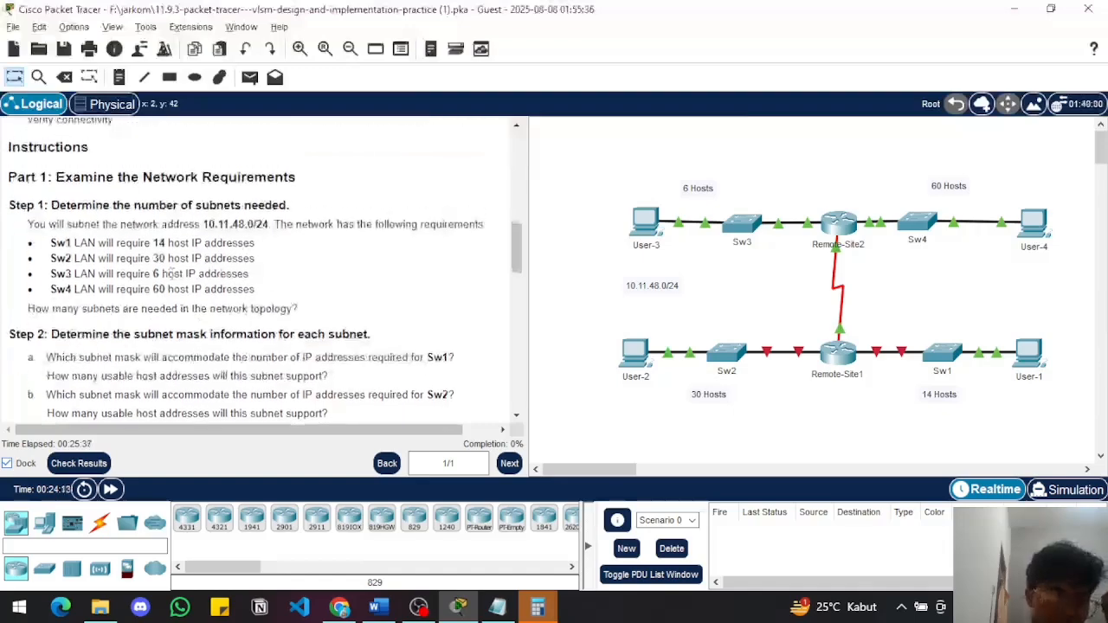
Switch to the Notepad subnet notes and review them alongside the Step 2 subnet mask questions in the instructions
{"action": "left_click", "coordinate": [494, 608]}
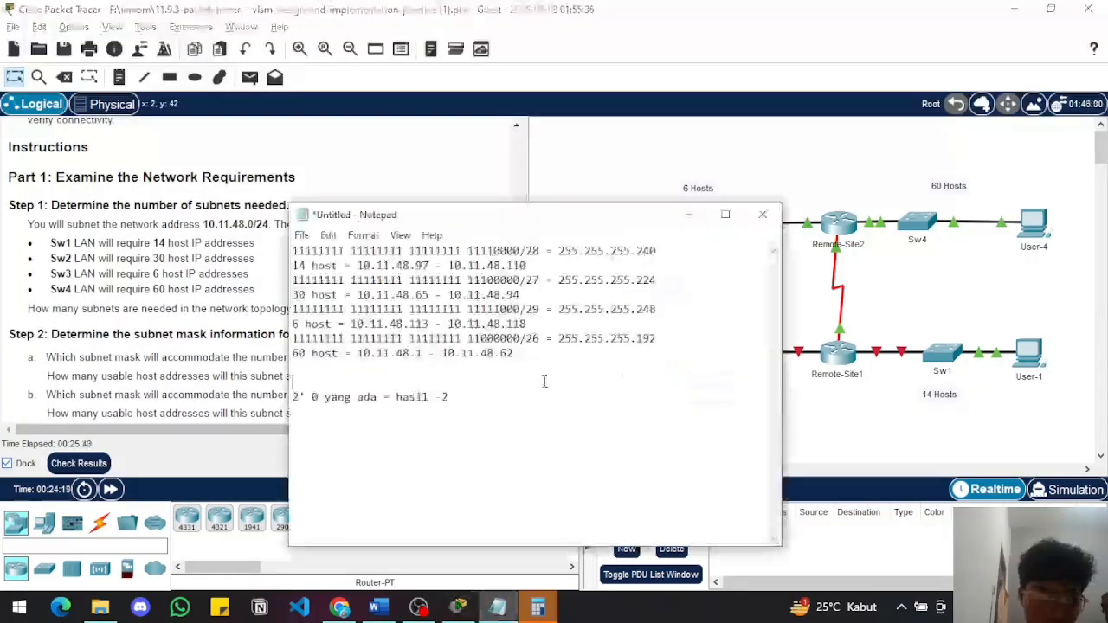
{"action": "scroll", "coordinate": [185, 351], "scroll_direction": "down", "scroll_amount": 3}
{"action": "scroll", "coordinate": [185, 351], "scroll_direction": "down", "scroll_amount": 4}
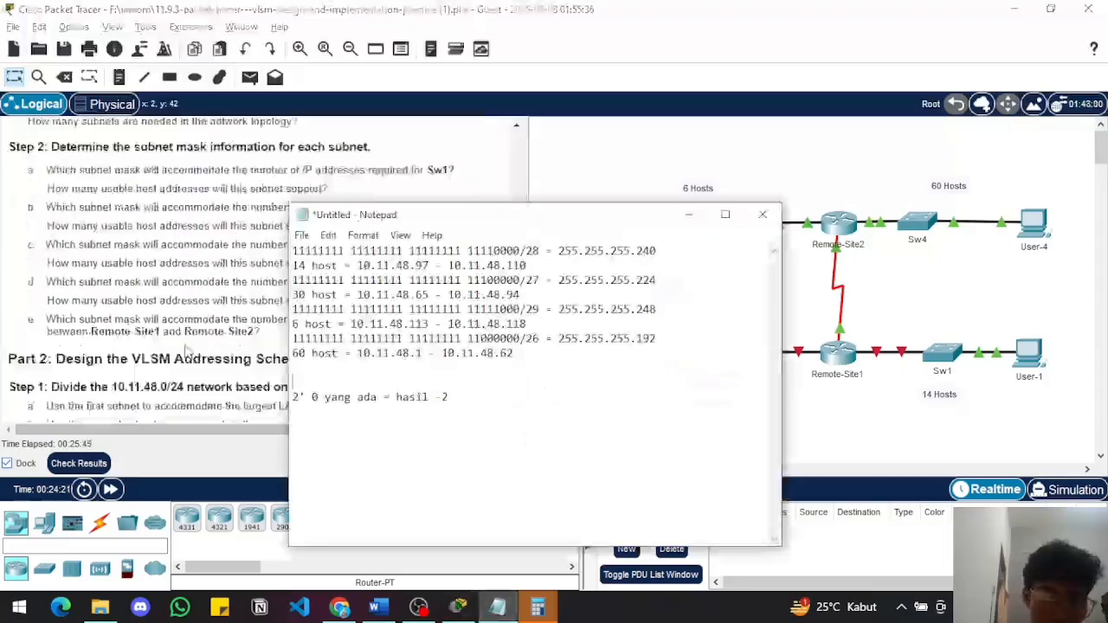
{"action": "scroll", "coordinate": [185, 350], "scroll_direction": "up", "scroll_amount": 3}
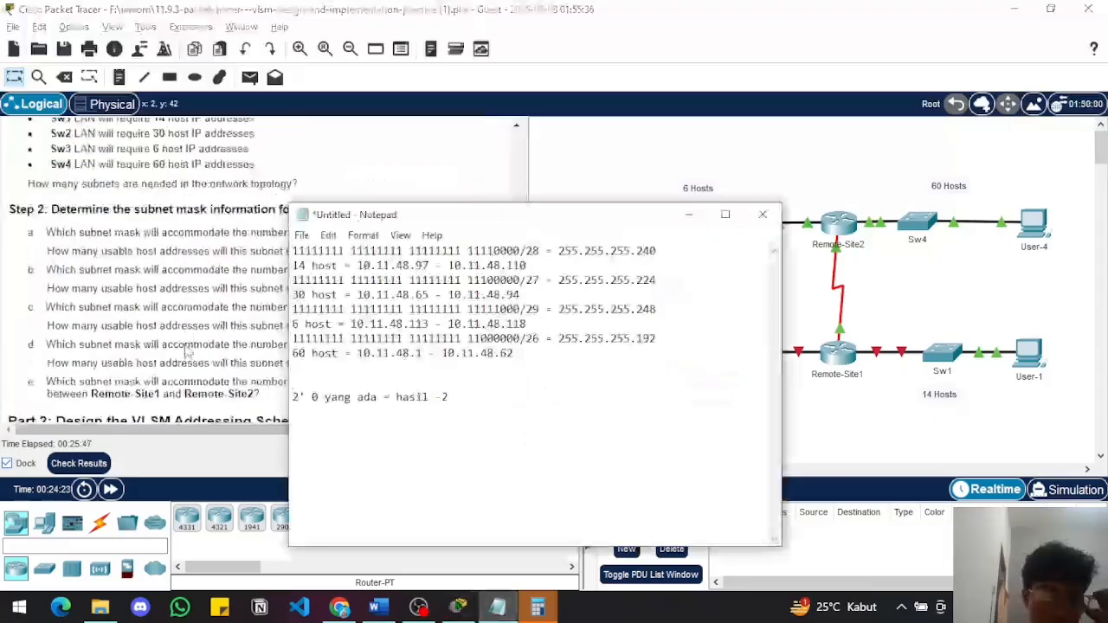
{"action": "scroll", "coordinate": [187, 350], "scroll_direction": "up", "scroll_amount": 3}
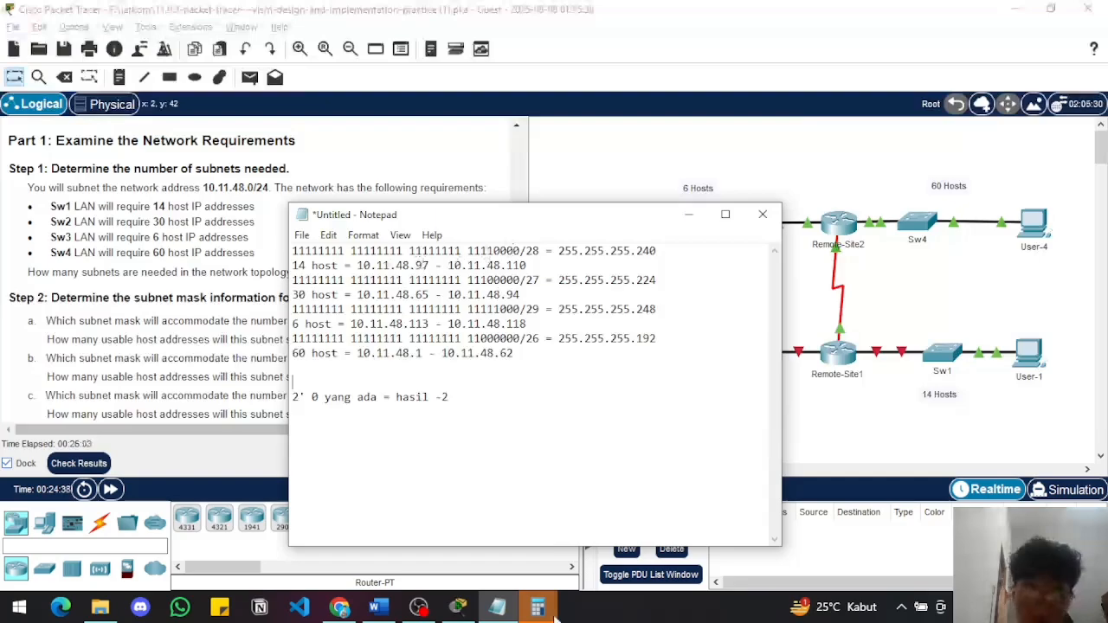
Switch to Calculator, closing its duplicate window, and compute 2^4 minus 2 for the /28 subnet's usable hosts
{"action": "mouse_move", "coordinate": [538, 606]}
{"action": "mouse_move", "coordinate": [531, 530]}
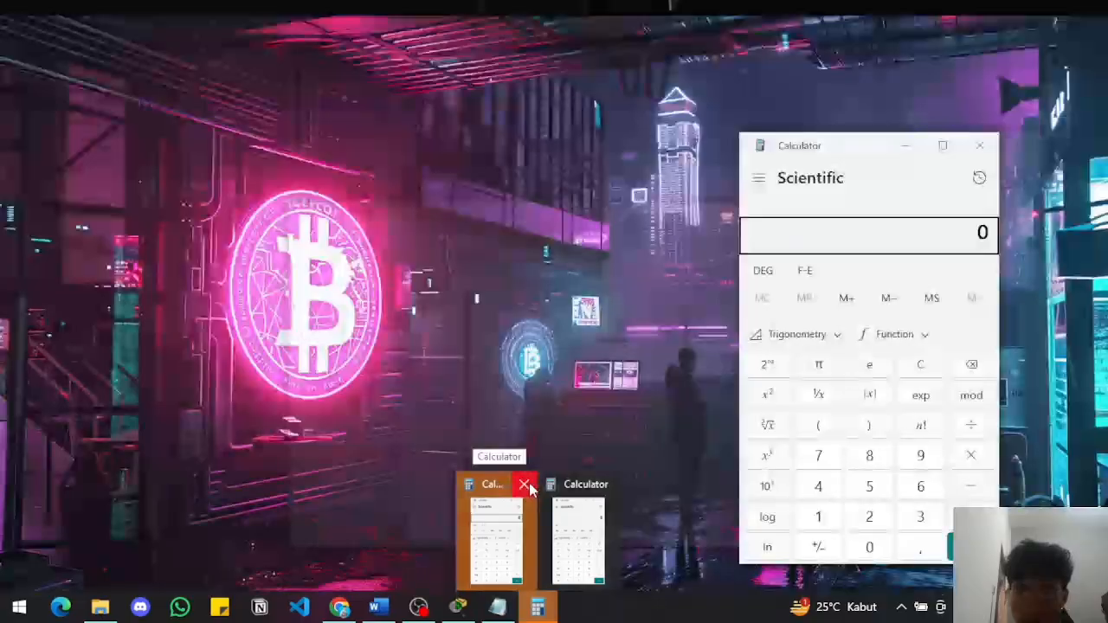
{"action": "left_click", "coordinate": [524, 485]}
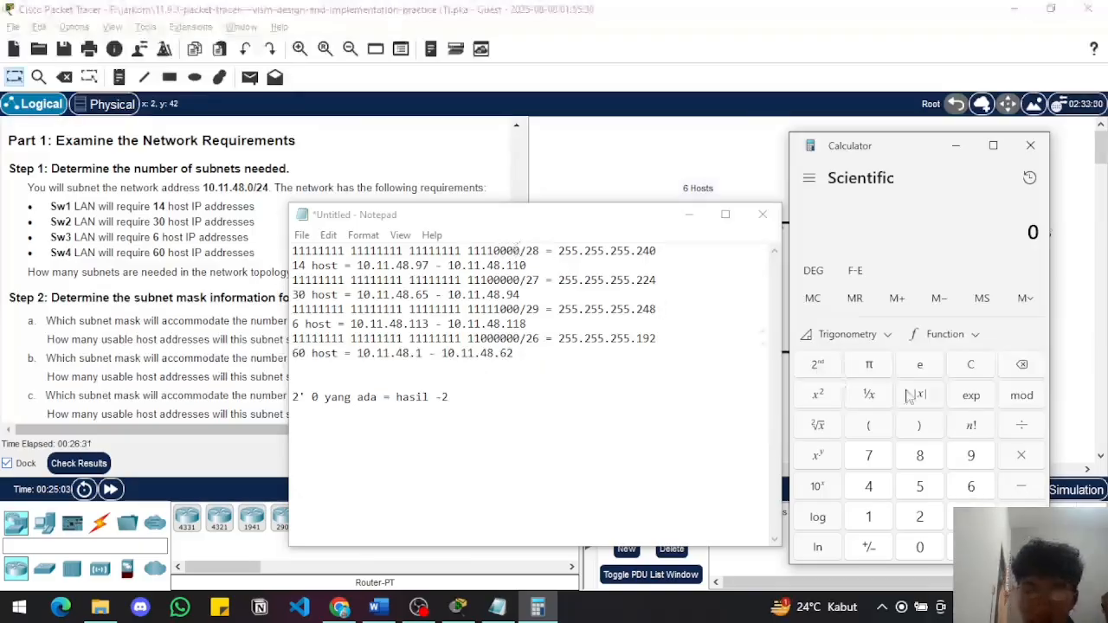
{"action": "left_click", "coordinate": [907, 518]}
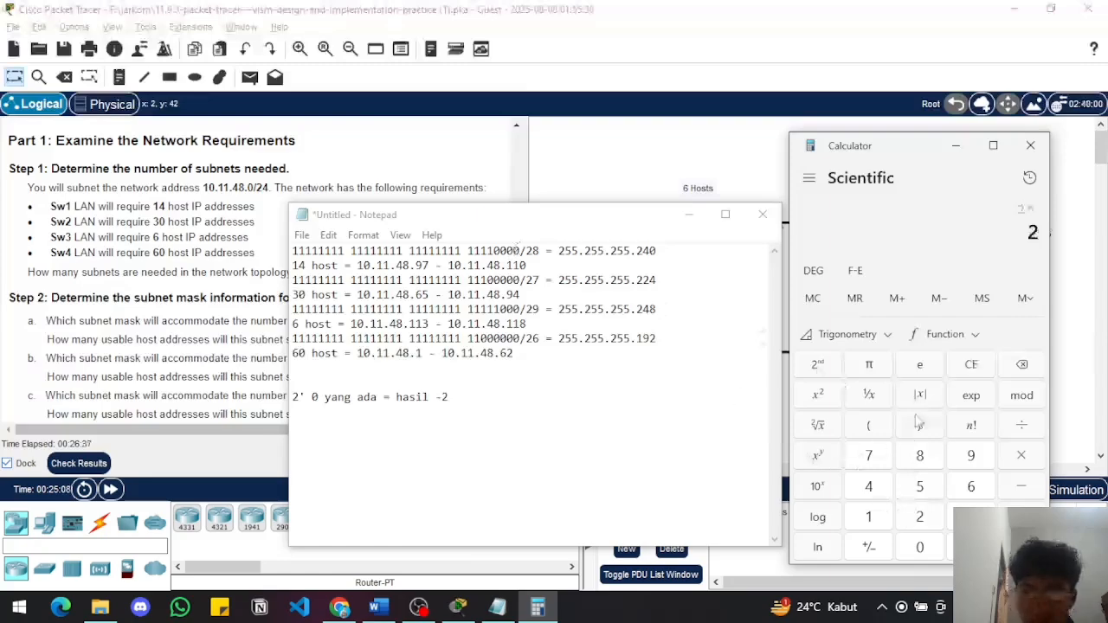
{"action": "left_click", "coordinate": [868, 485]}
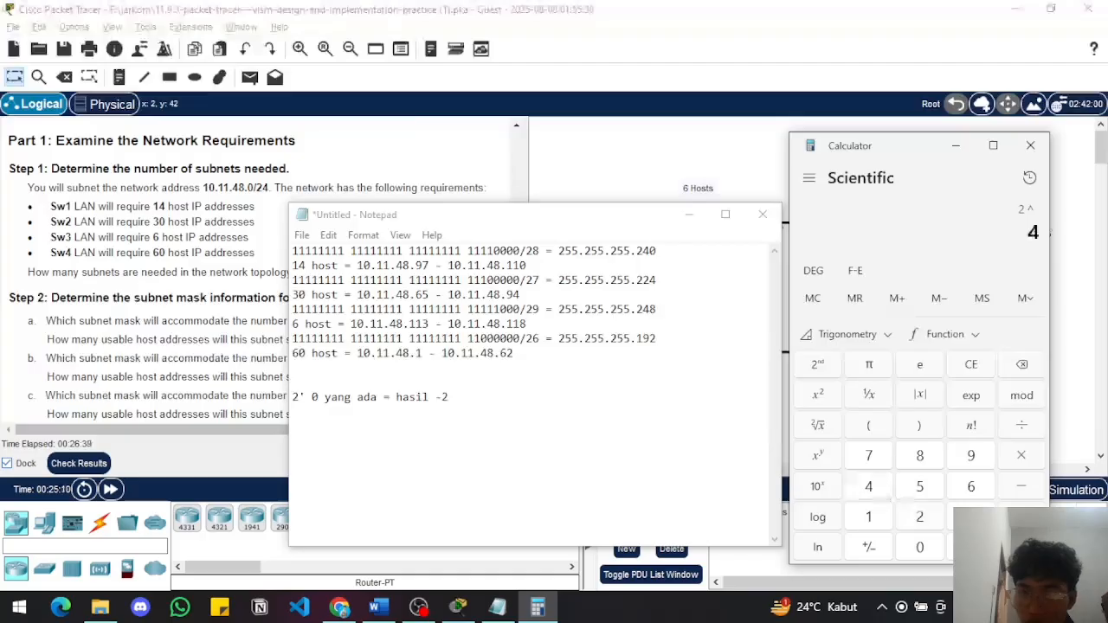
{"action": "left_click", "coordinate": [1021, 547]}
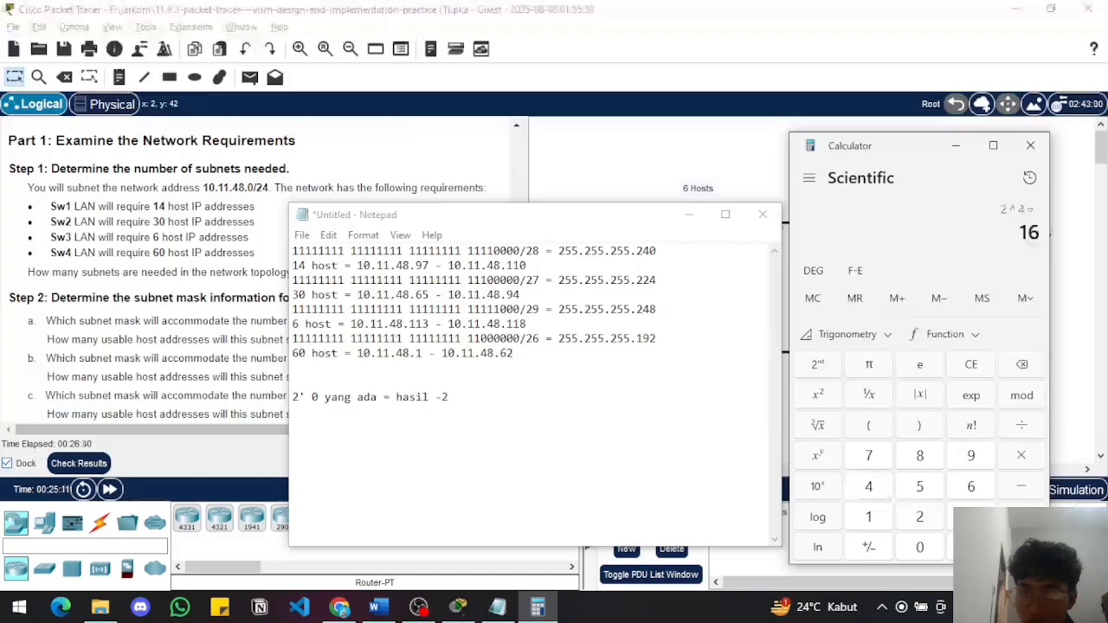
{"action": "left_click", "coordinate": [1021, 485]}
{"action": "left_click", "coordinate": [919, 517]}
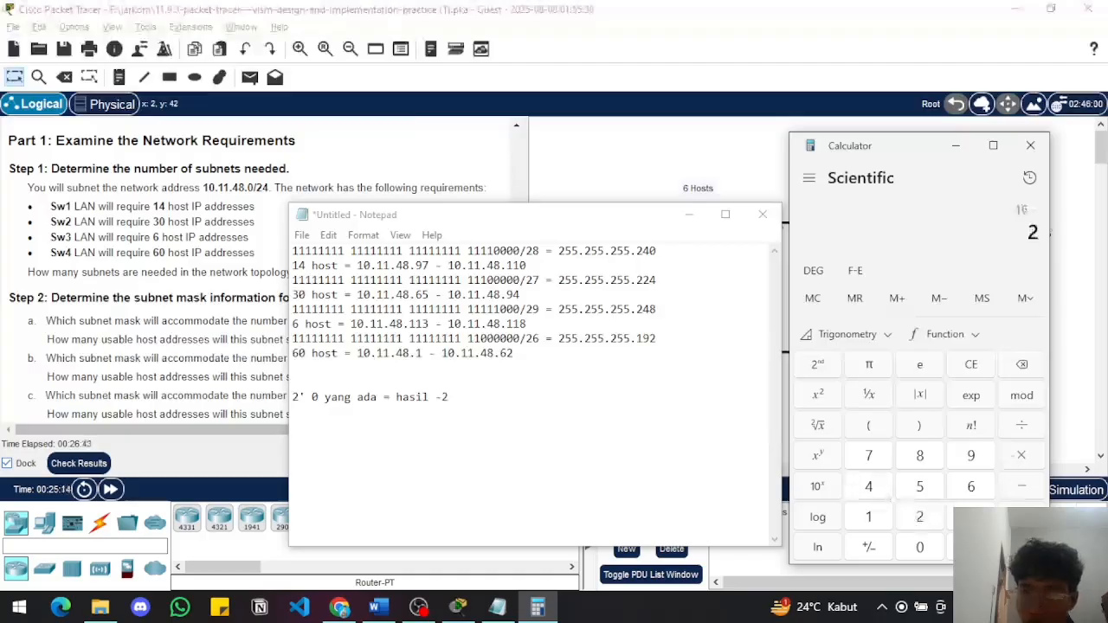
{"action": "left_click", "coordinate": [1022, 547]}
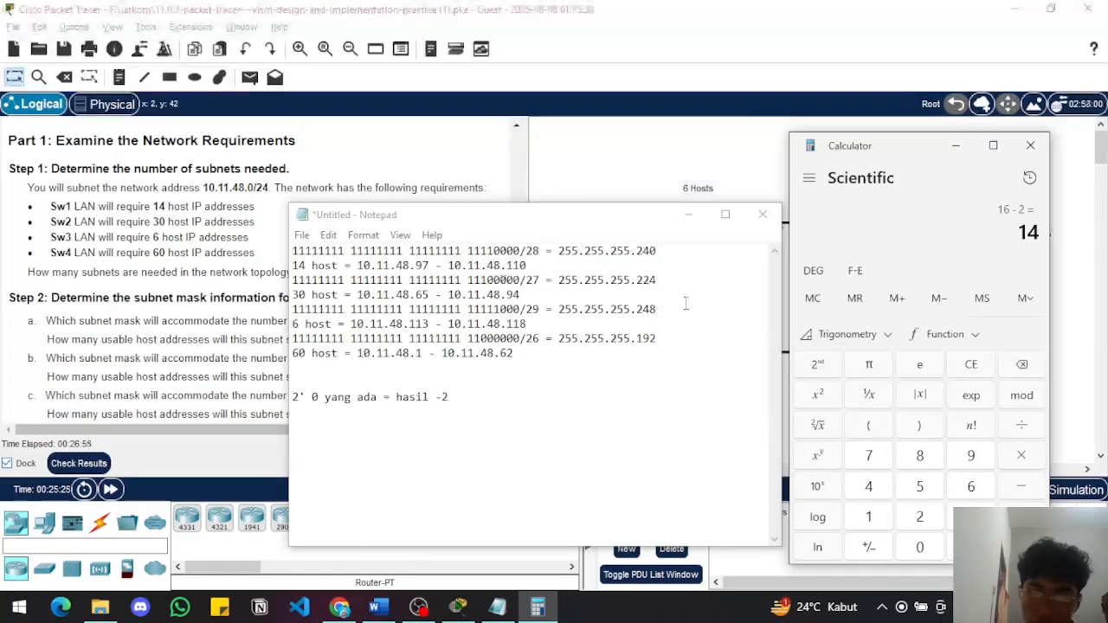
Clear the calculator and compute 2^5 minus 2 for the /27 subnet's usable hosts
{"action": "left_click", "coordinate": [982, 371]}
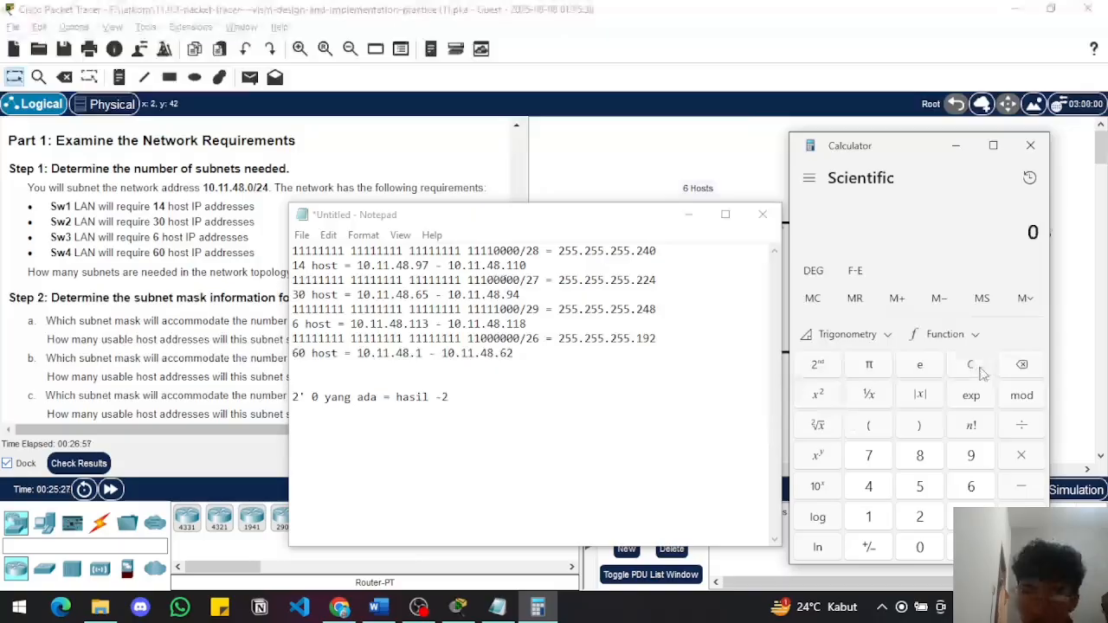
{"action": "left_click", "coordinate": [920, 517]}
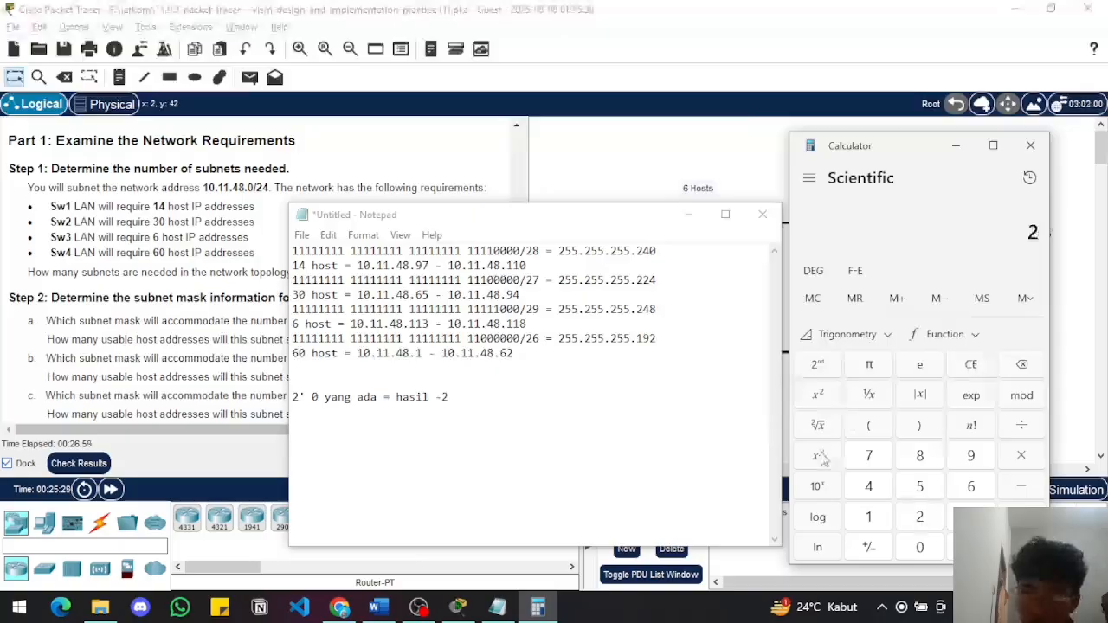
{"action": "left_click", "coordinate": [920, 487]}
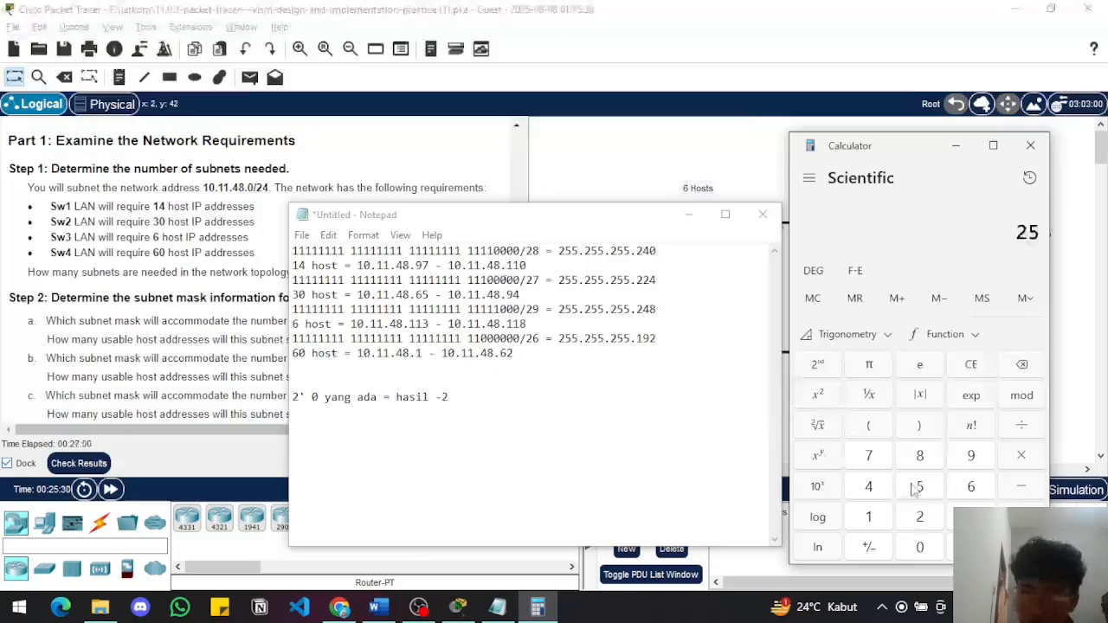
{"action": "left_click", "coordinate": [1024, 364]}
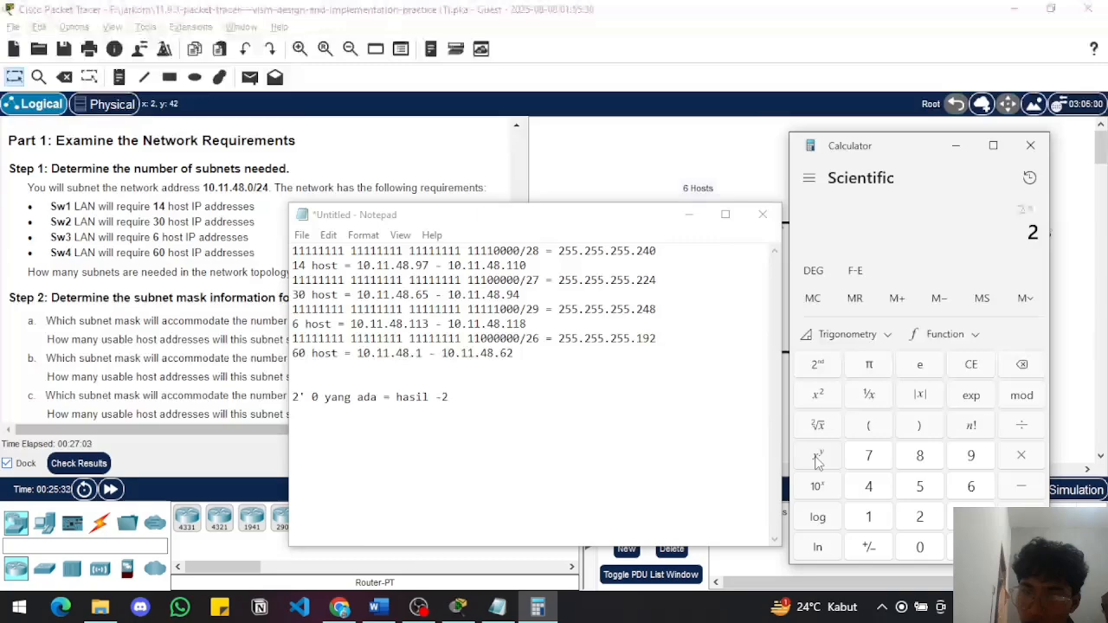
{"action": "left_click", "coordinate": [923, 492]}
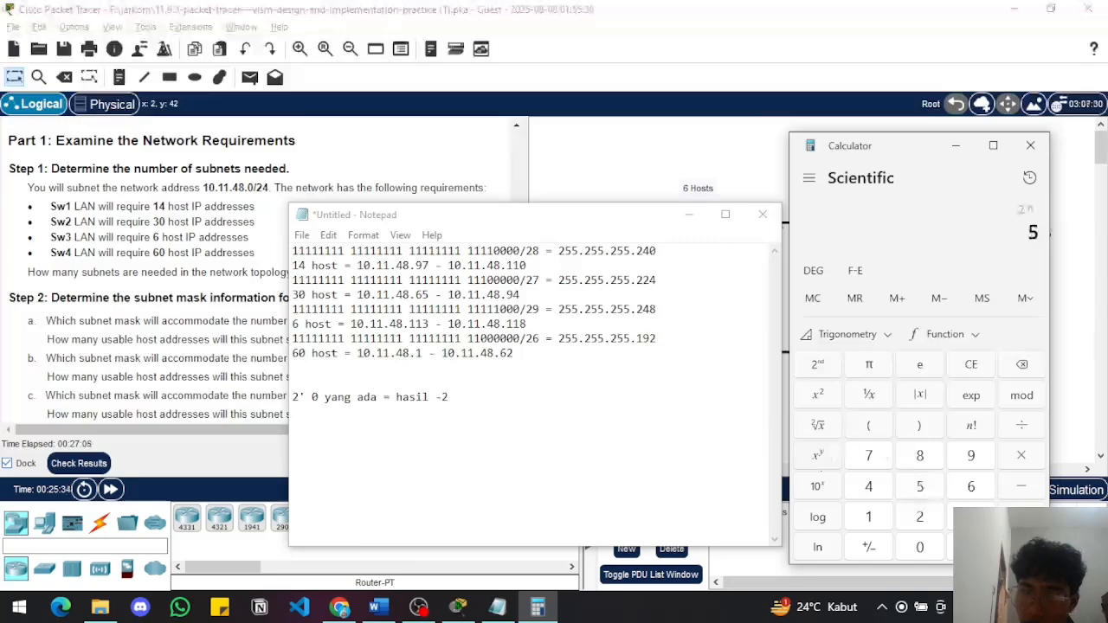
{"action": "key", "text": "Return"}
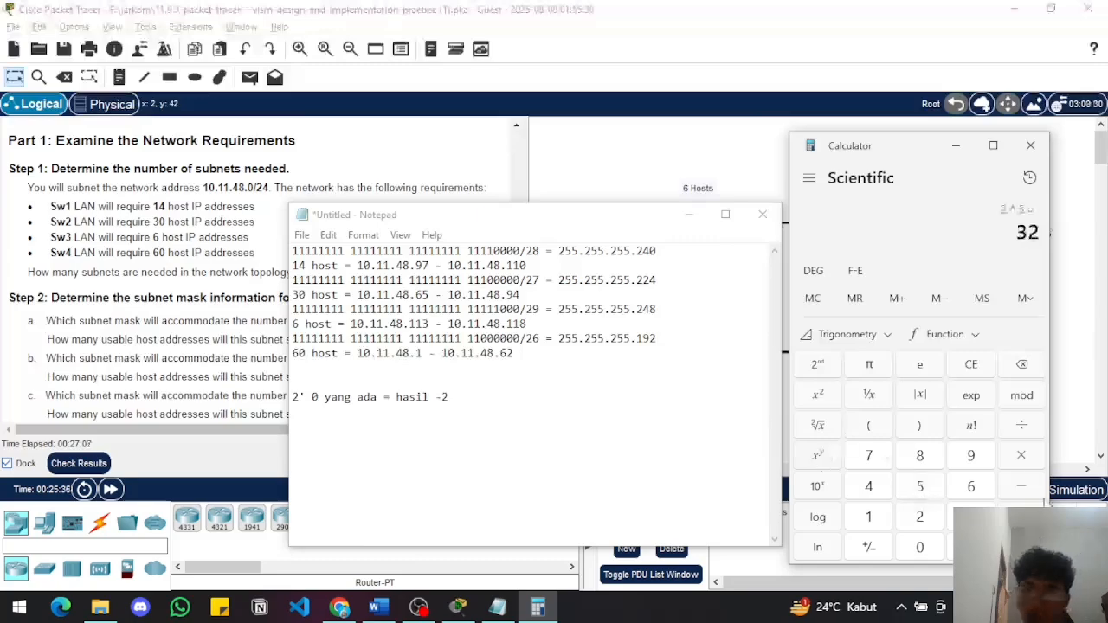
{"action": "left_click", "coordinate": [918, 517]}
{"action": "key", "text": "Return"}
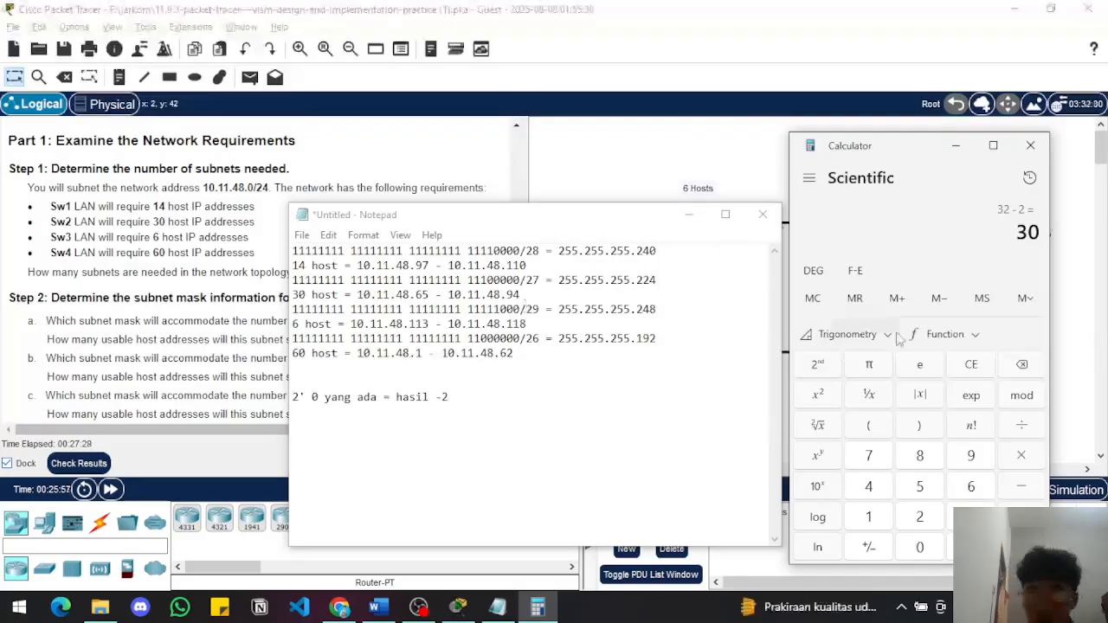
Compute 2^3 minus 2 for the /29 subnet's usable hosts from a cleared calculator, and close Calculator
{"action": "left_click", "coordinate": [965, 369]}
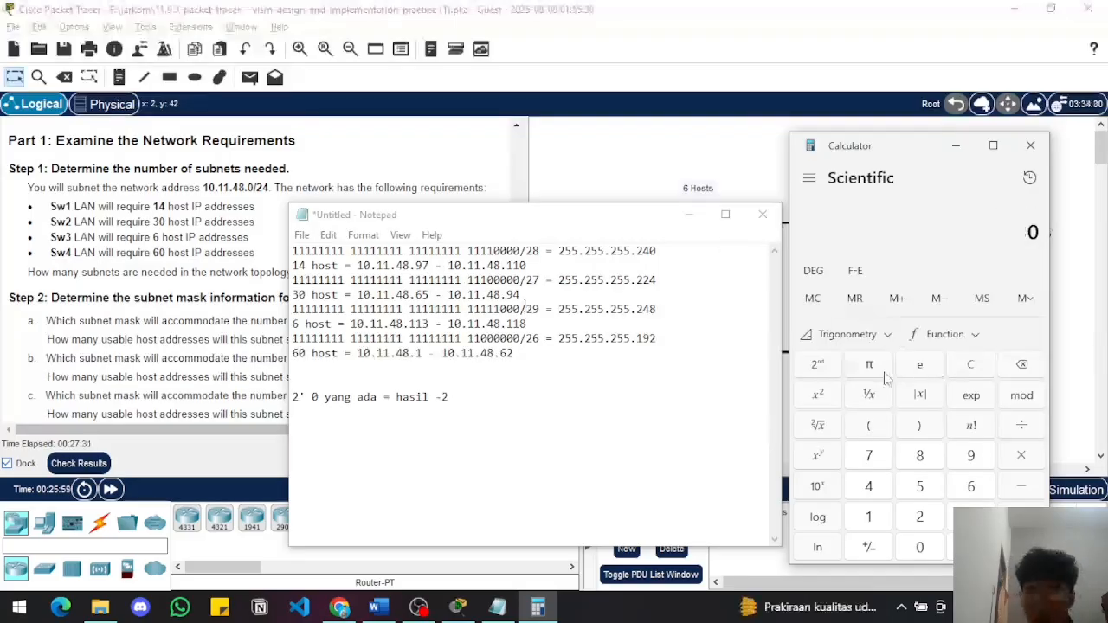
{"action": "left_click", "coordinate": [921, 517]}
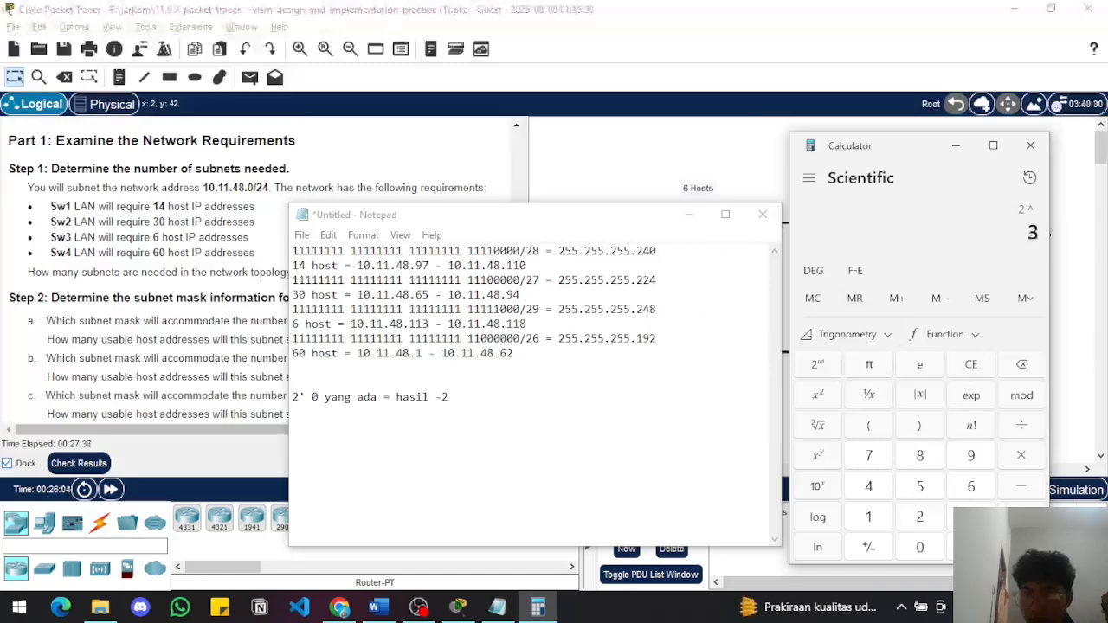
{"action": "left_click", "coordinate": [1021, 548]}
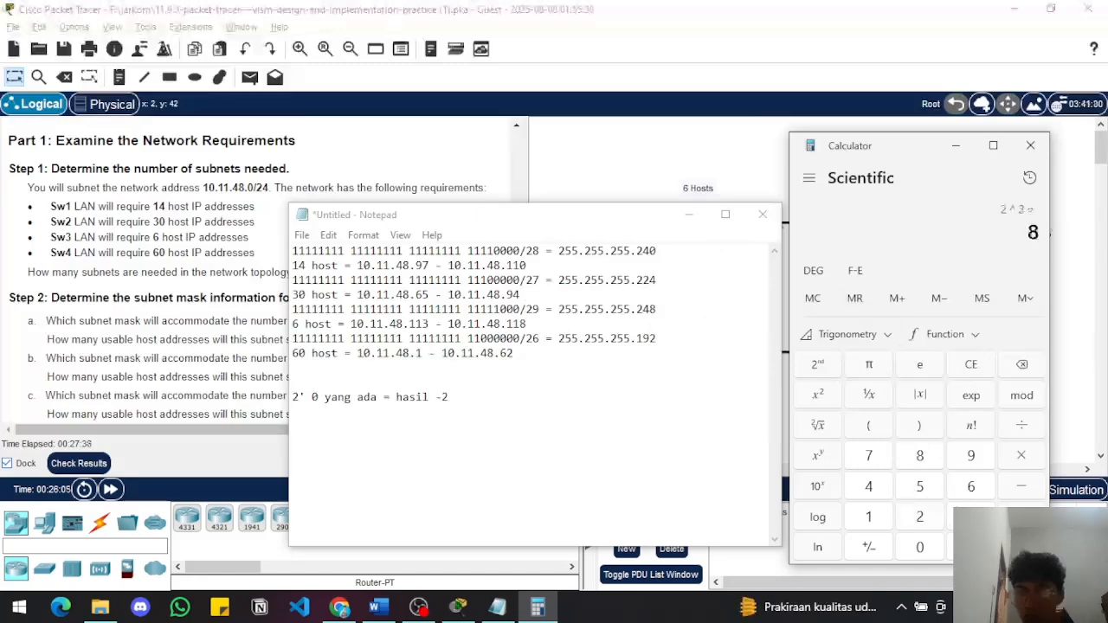
{"action": "left_click", "coordinate": [1022, 488]}
{"action": "left_click", "coordinate": [917, 517]}
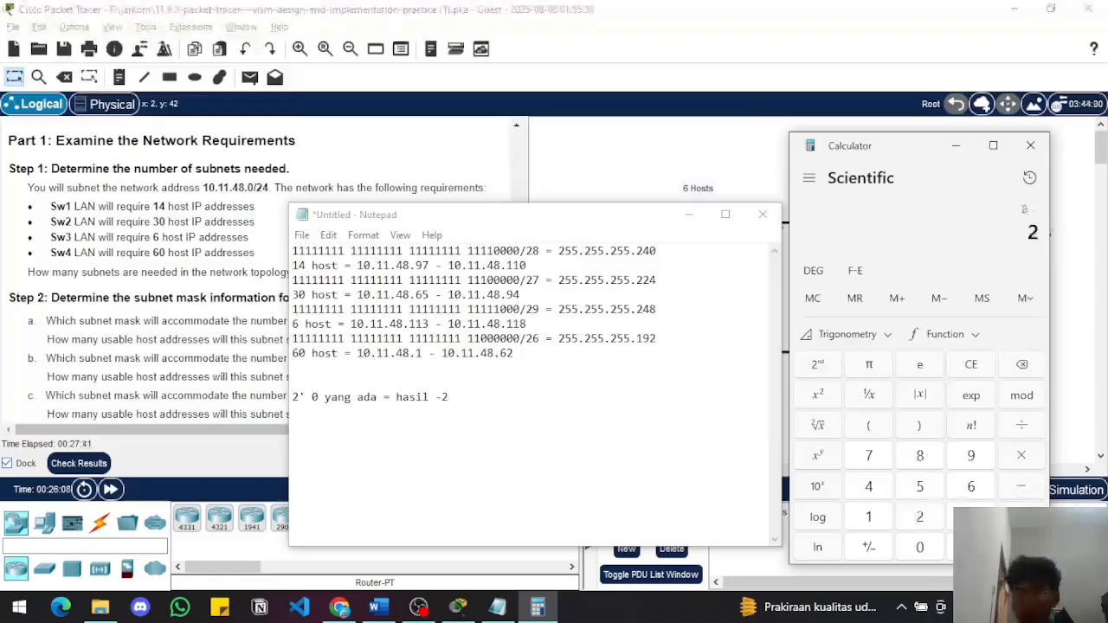
{"action": "left_click", "coordinate": [1022, 548]}
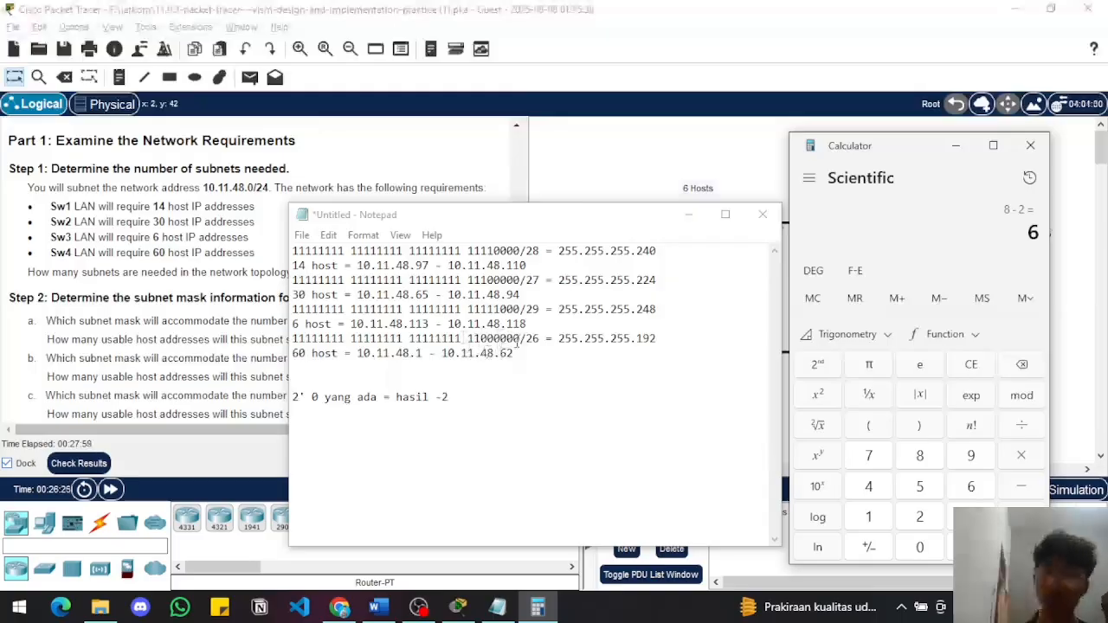
{"action": "left_click", "coordinate": [1031, 146]}
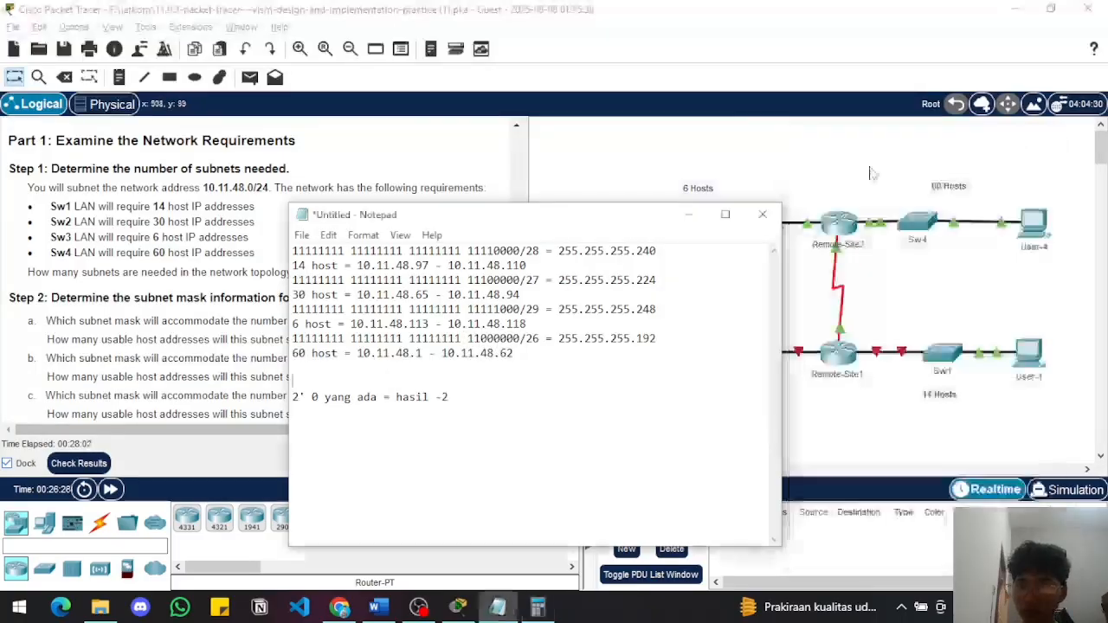
Put away the Notepad notes and look through the addressing table and Part 2 tasks in the activity instructions
{"action": "left_click", "coordinate": [689, 214]}
{"action": "scroll", "coordinate": [357, 339], "scroll_direction": "down", "scroll_amount": 3}
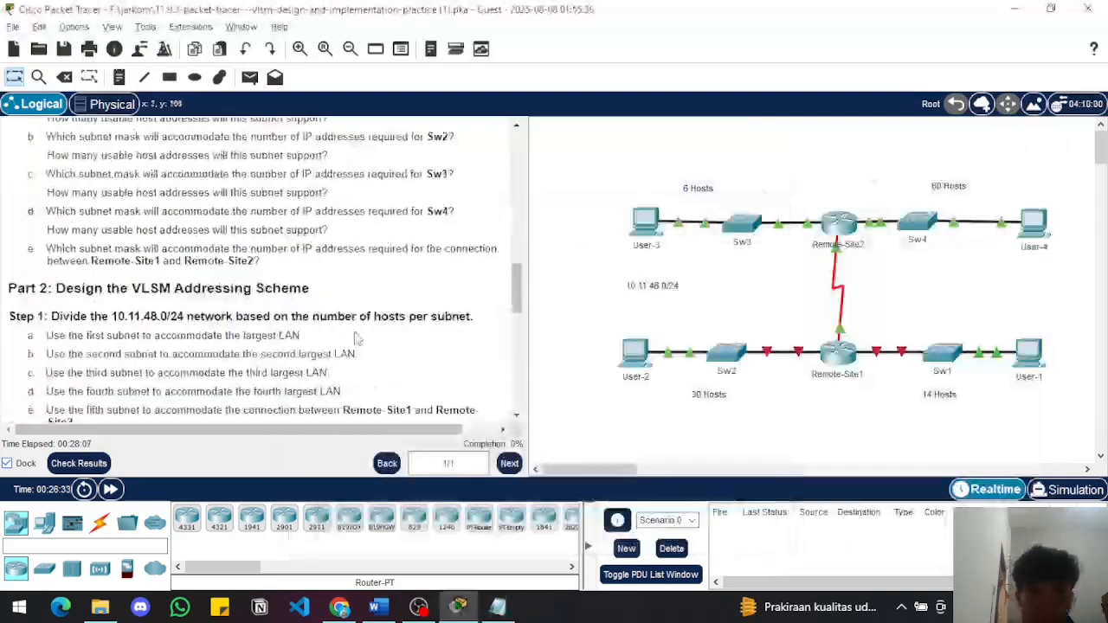
{"action": "scroll", "coordinate": [358, 339], "scroll_direction": "up", "scroll_amount": 15}
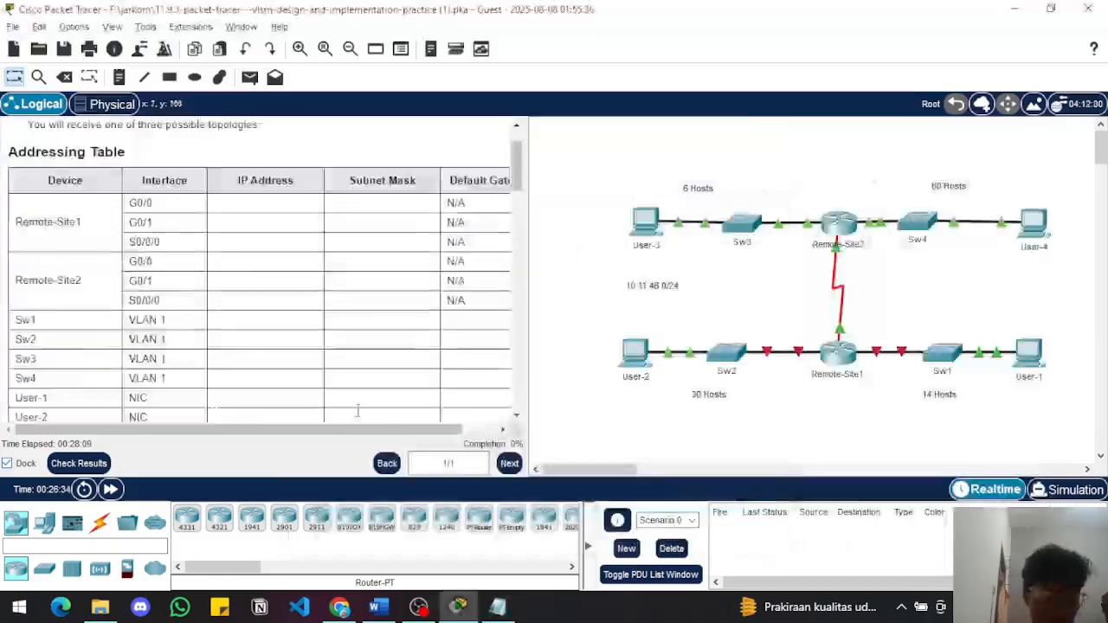
{"action": "scroll", "coordinate": [357, 410], "scroll_direction": "down", "scroll_amount": 4}
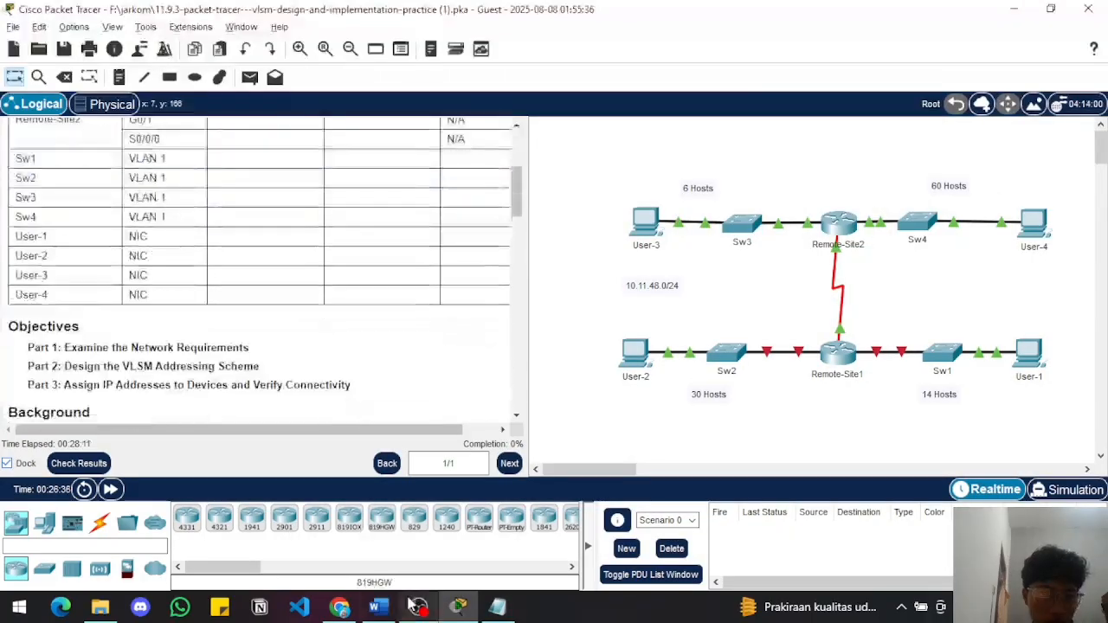
Switch to Word, review the filled-in addressing table for all routers, switches and users, and minimize it again
{"action": "left_click", "coordinate": [380, 607]}
{"action": "scroll", "coordinate": [317, 366], "scroll_direction": "up", "scroll_amount": 9}
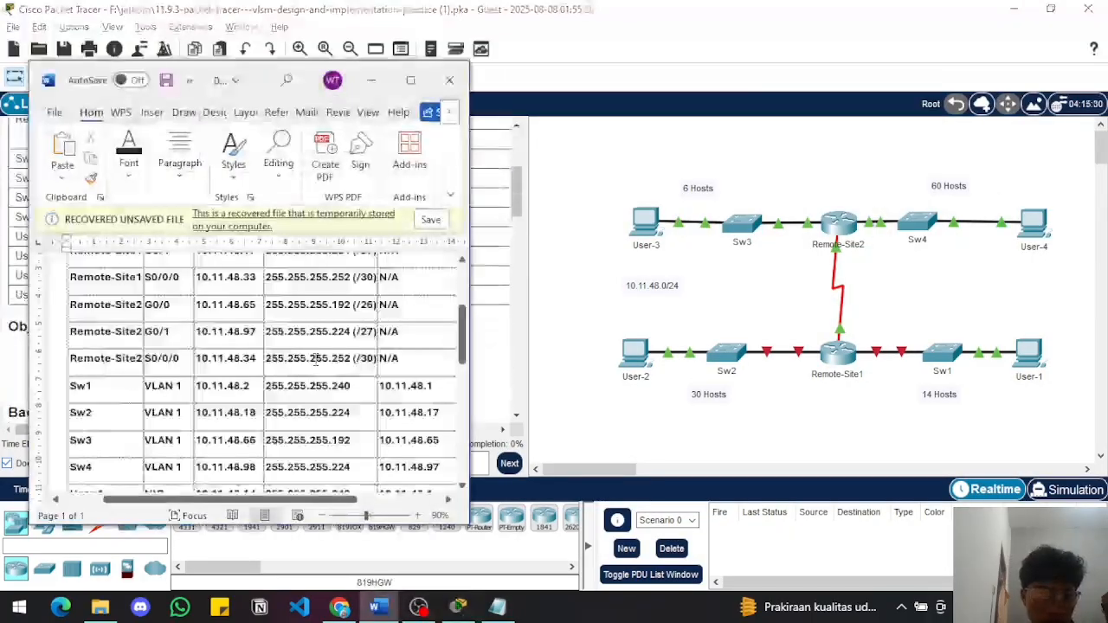
{"action": "scroll", "coordinate": [315, 353], "scroll_direction": "down", "scroll_amount": 1}
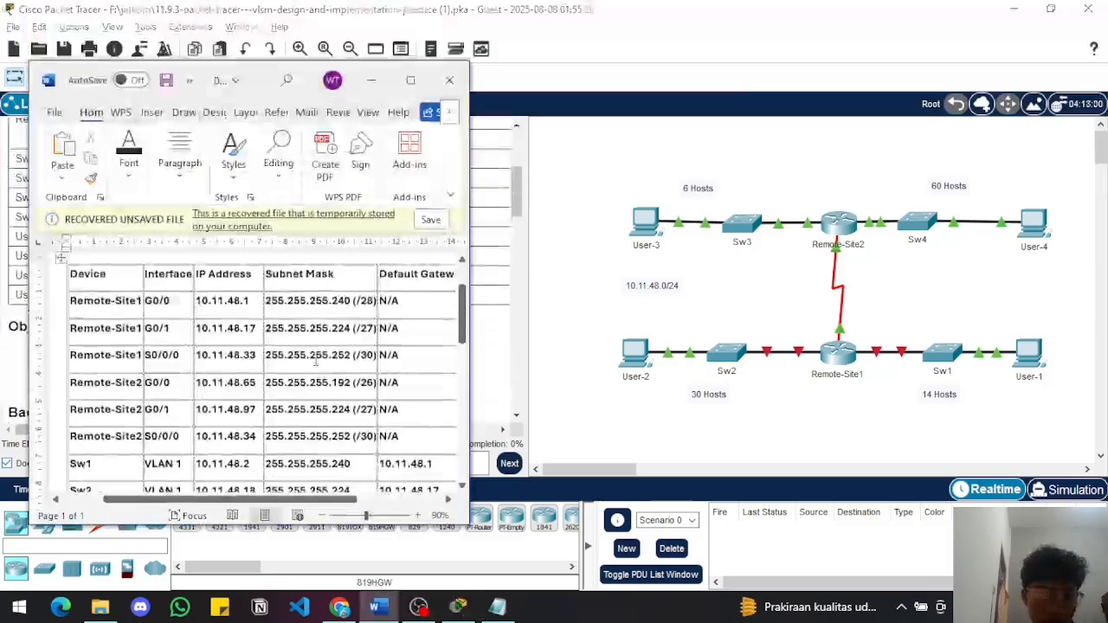
{"action": "scroll", "coordinate": [316, 364], "scroll_direction": "down", "scroll_amount": 3}
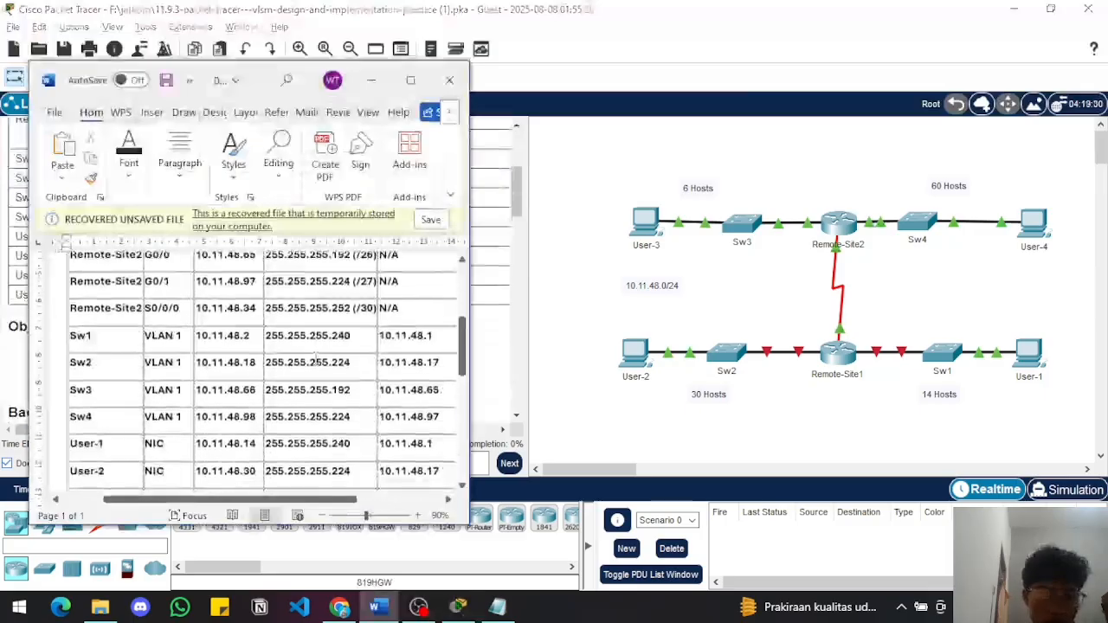
{"action": "left_click", "coordinate": [316, 364]}
{"action": "scroll", "coordinate": [317, 363], "scroll_direction": "down", "scroll_amount": 2}
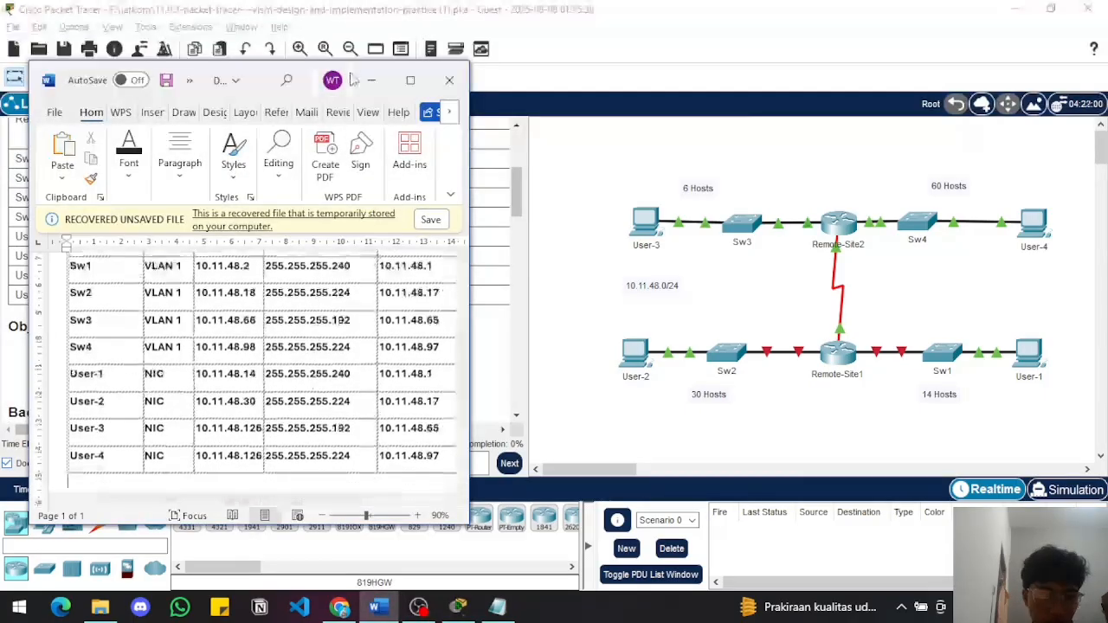
{"action": "left_click", "coordinate": [379, 80]}
Read the Step 3 addressing rules and the Part 3 device configuration tasks in the activity instructions
{"action": "scroll", "coordinate": [326, 365], "scroll_direction": "down", "scroll_amount": 8}
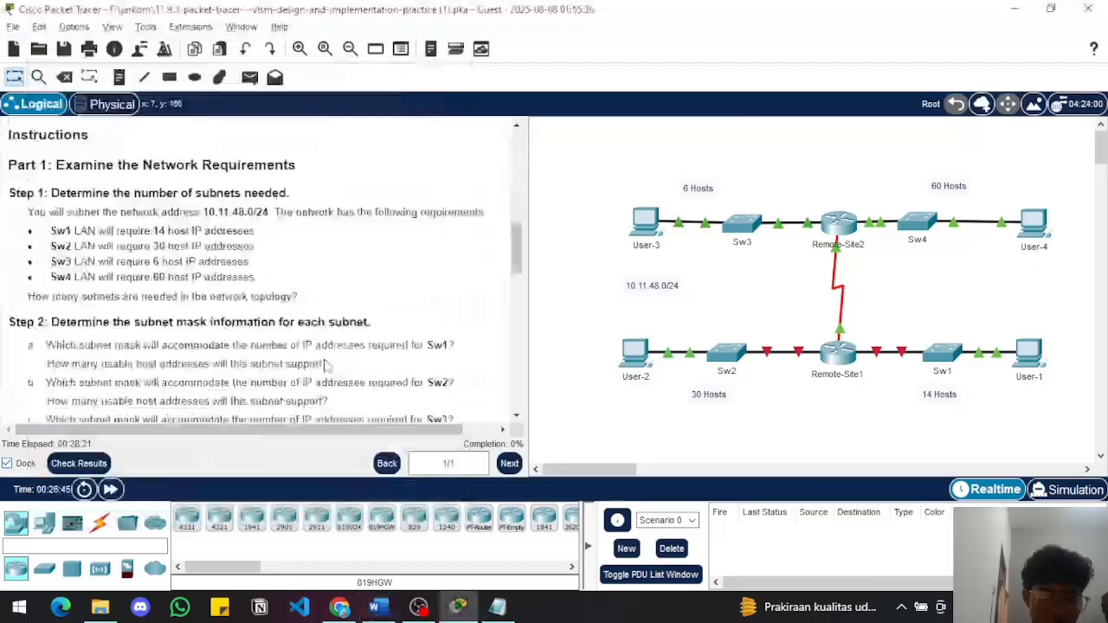
{"action": "scroll", "coordinate": [327, 365], "scroll_direction": "down", "scroll_amount": 10}
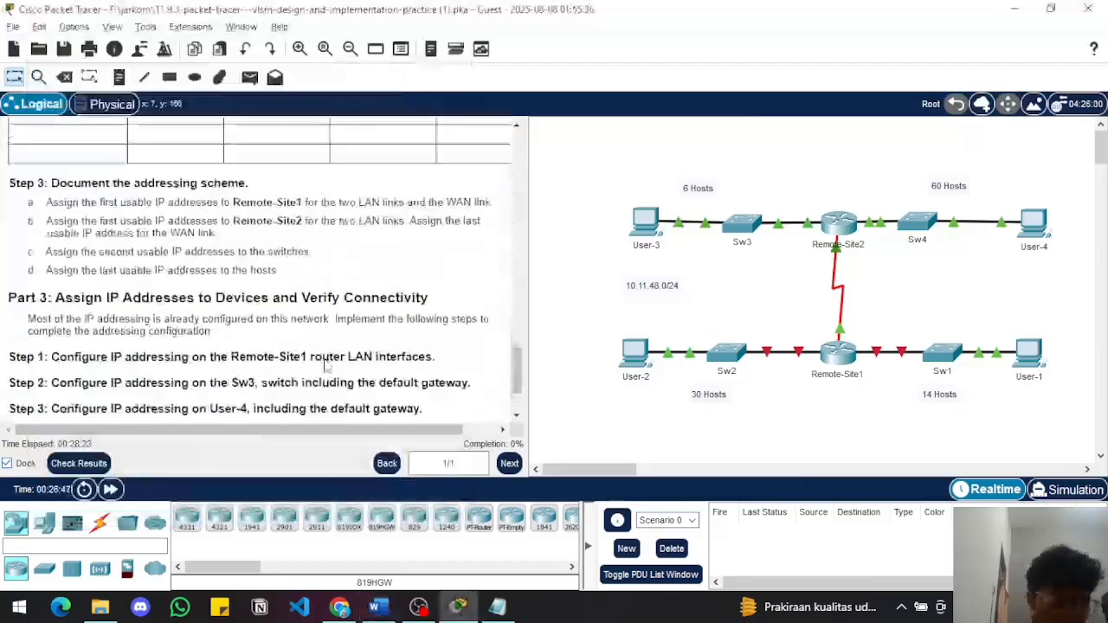
{"action": "scroll", "coordinate": [326, 366], "scroll_direction": "down", "scroll_amount": 4}
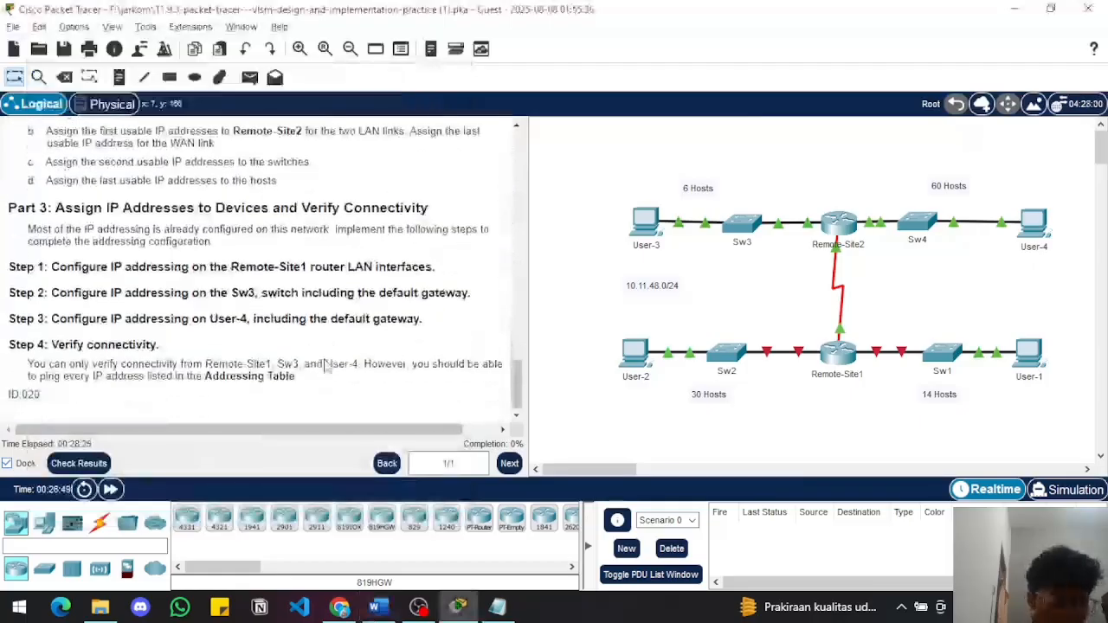
{"action": "scroll", "coordinate": [327, 366], "scroll_direction": "up", "scroll_amount": 2}
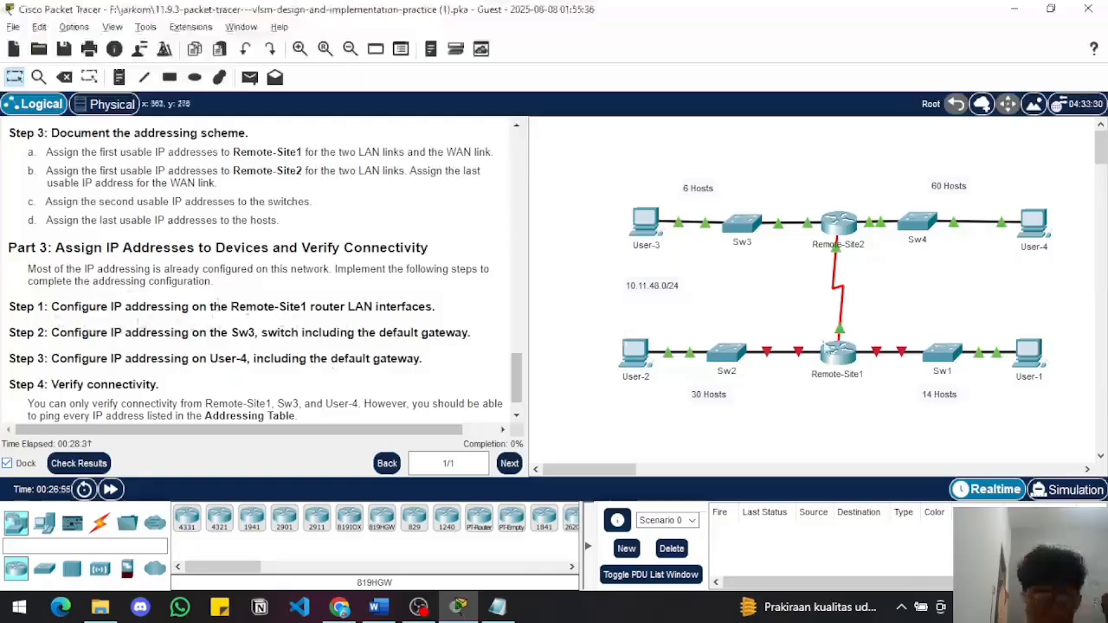
Open the Remote-Site1 router's CLI and enter privileged mode followed by global configuration mode
{"action": "left_click", "coordinate": [840, 360]}
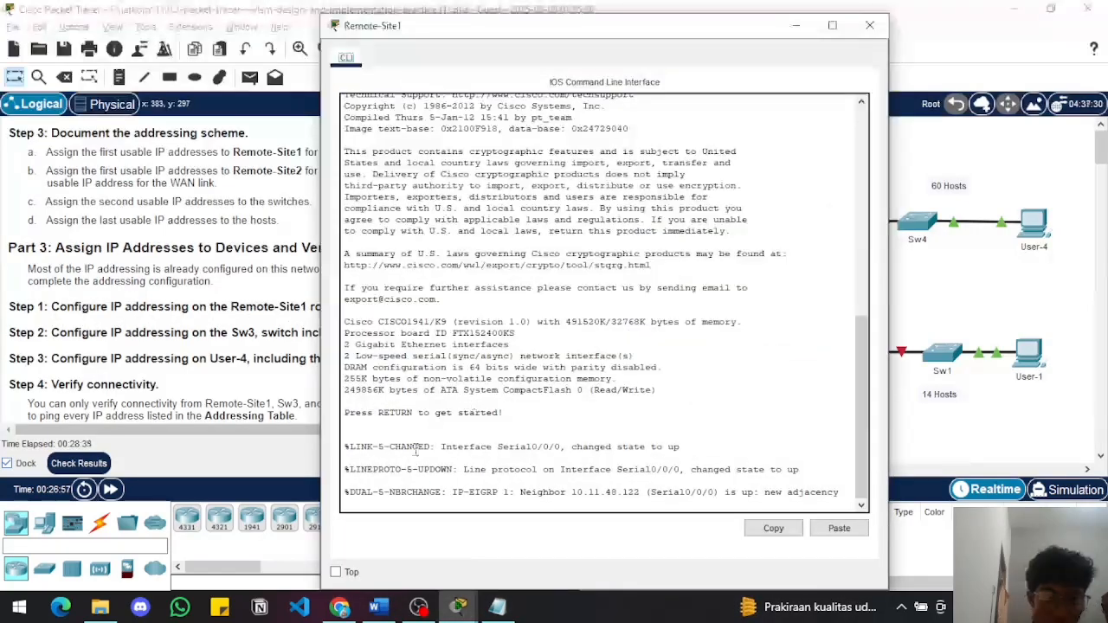
{"action": "key", "text": "Return"}
{"action": "key", "text": "Return"}
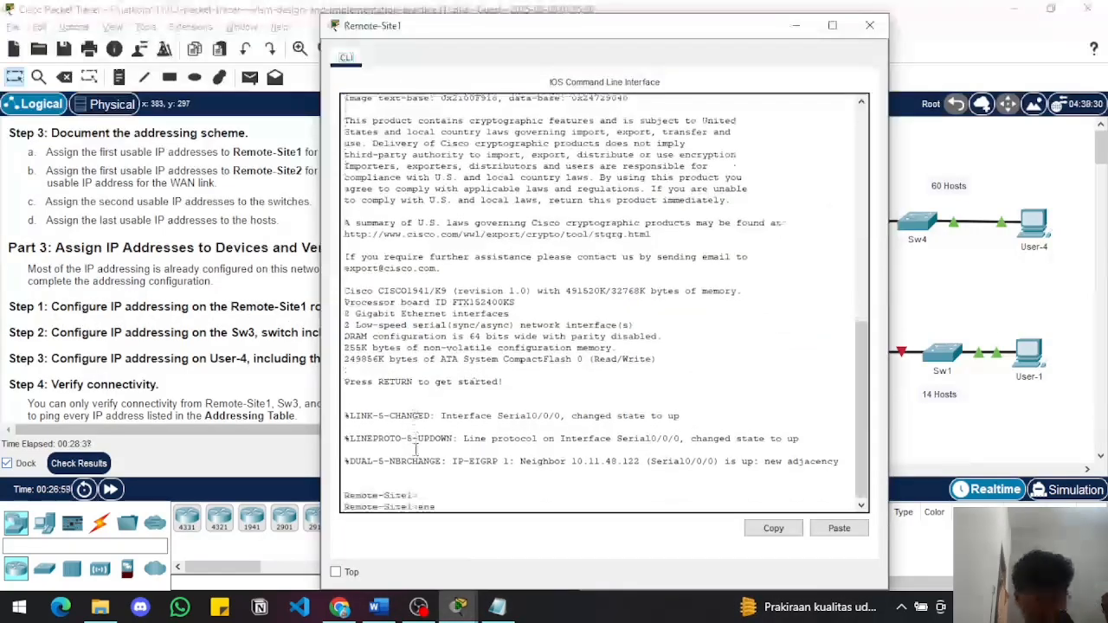
{"action": "type", "text": "ena"}
{"action": "key", "text": "Return"}
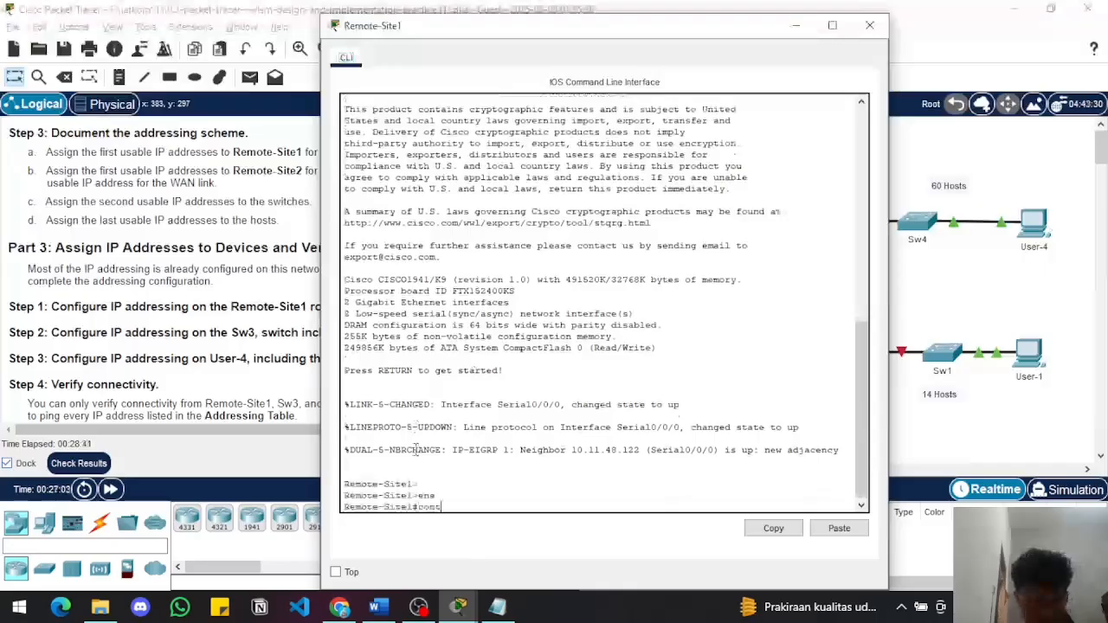
{"action": "type", "text": "conf t"}
{"action": "key", "text": "Return"}
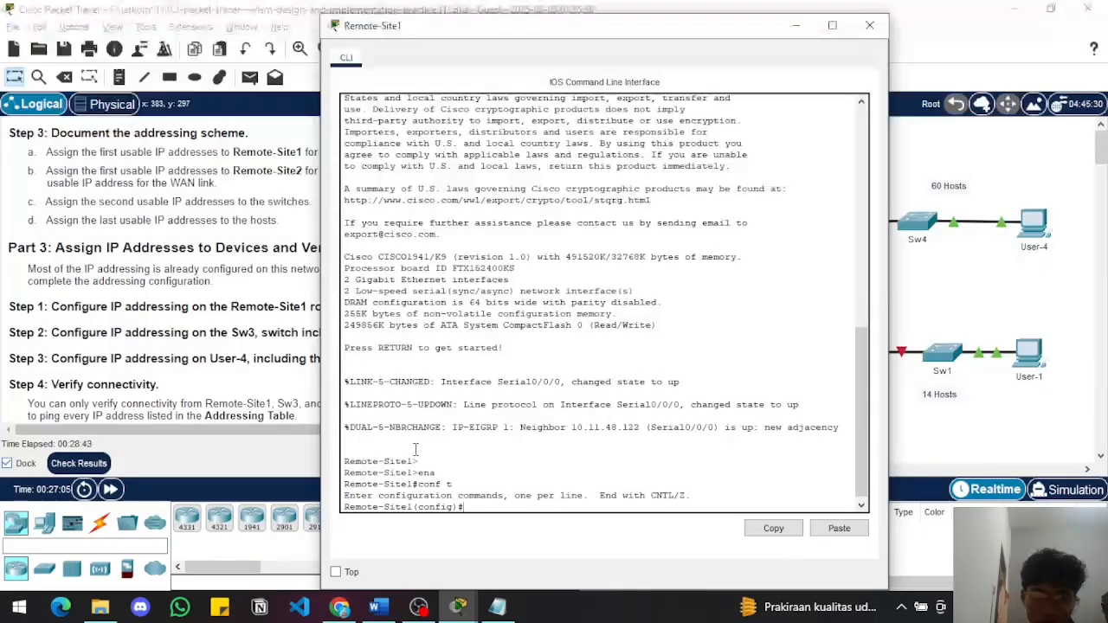
Enter interface configuration for g0/0 on Remote-Site1 and start its ip address command
{"action": "type", "text": "inte"}
{"action": "key", "text": "Tab"}
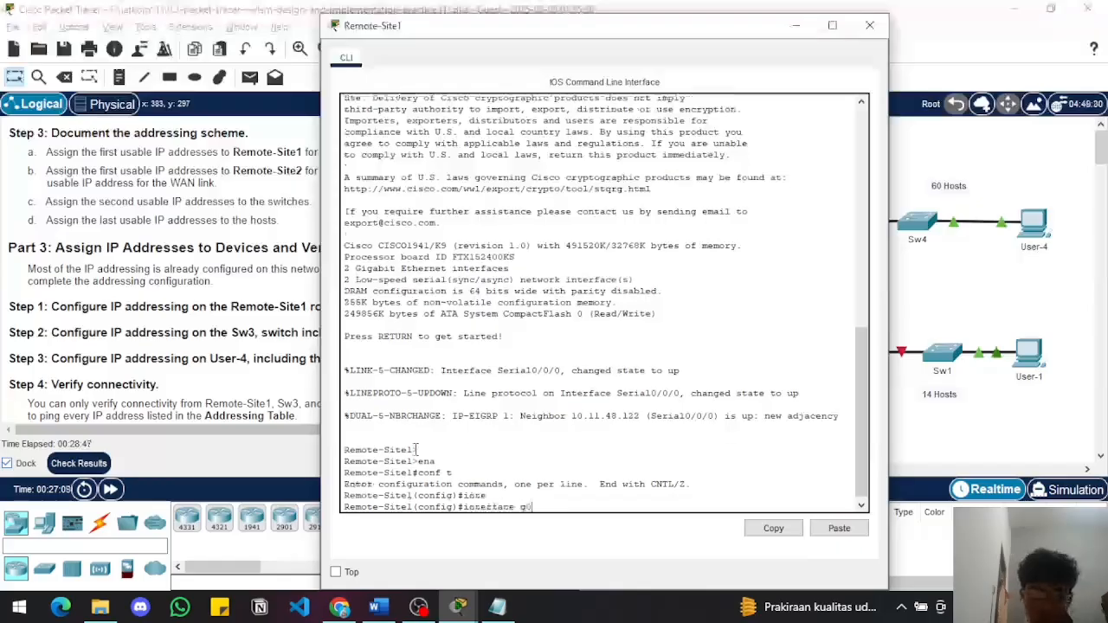
{"action": "type", "text": "g0/0"}
{"action": "key", "text": "Return"}
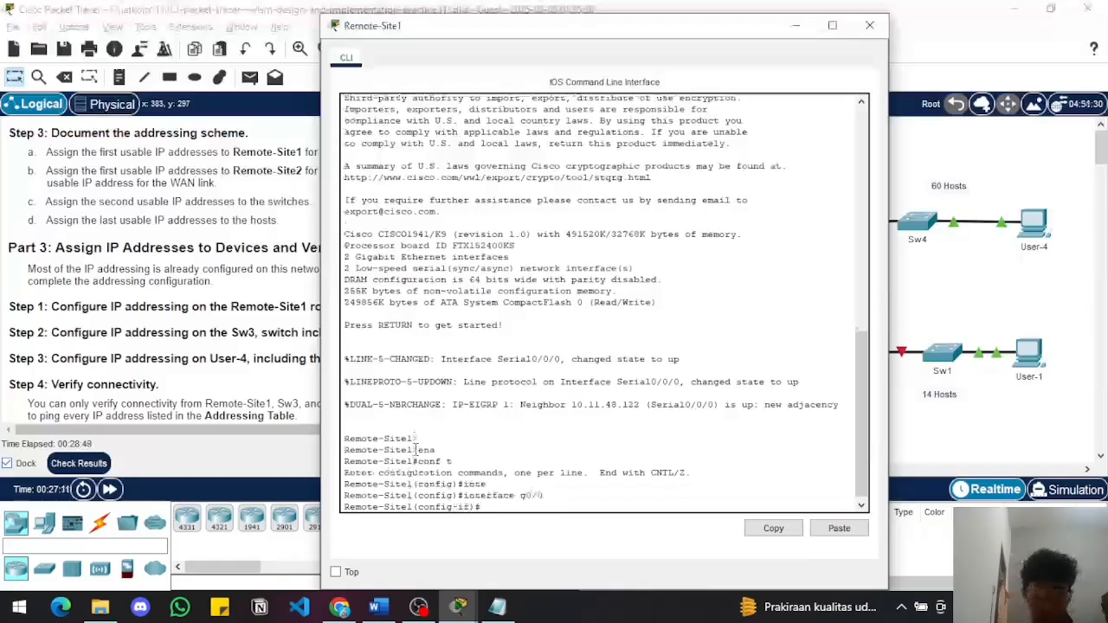
{"action": "type", "text": "ip address"}
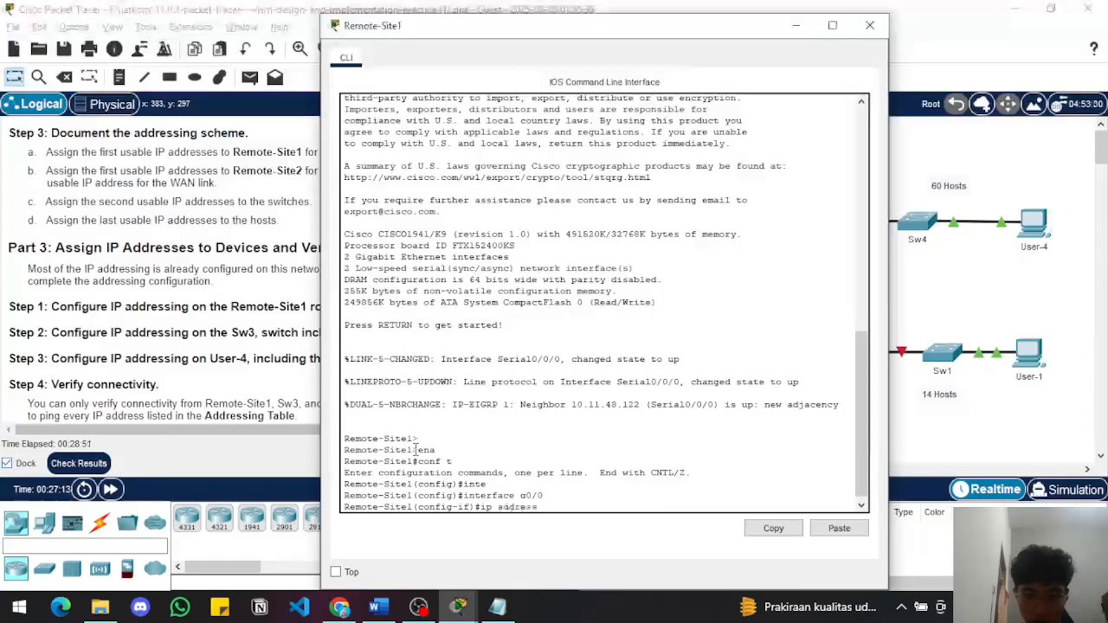
{"action": "key", "text": "Tab"}
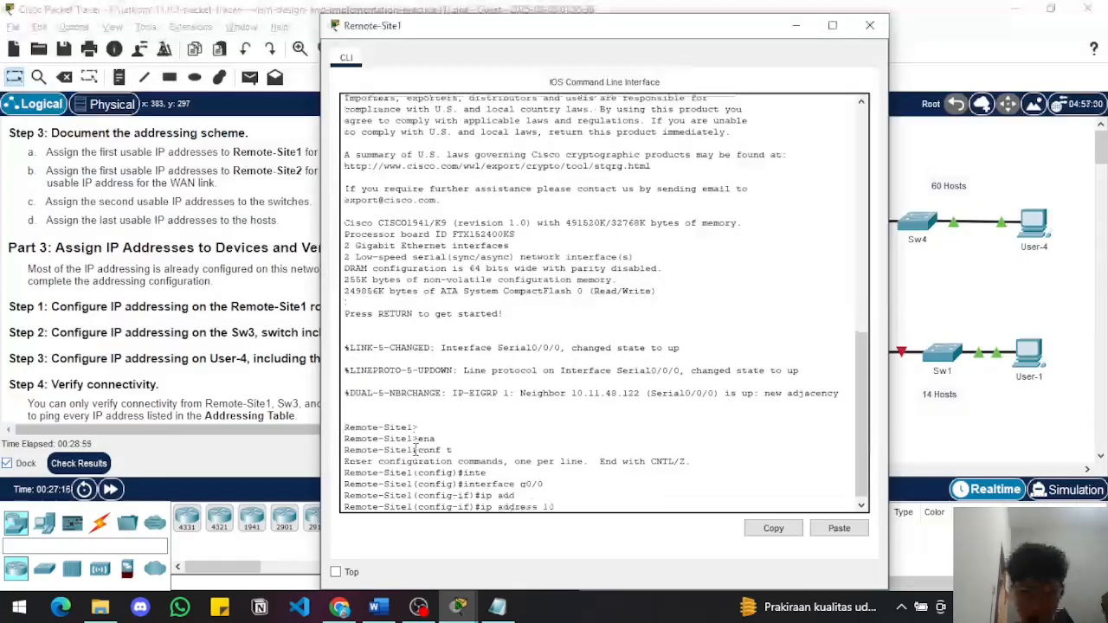
Arrange the Word addressing table and the Remote-Site1 CLI side by side, with the table's Remote-Site1 rows in view
{"action": "key", "text": "alt+Tab"}
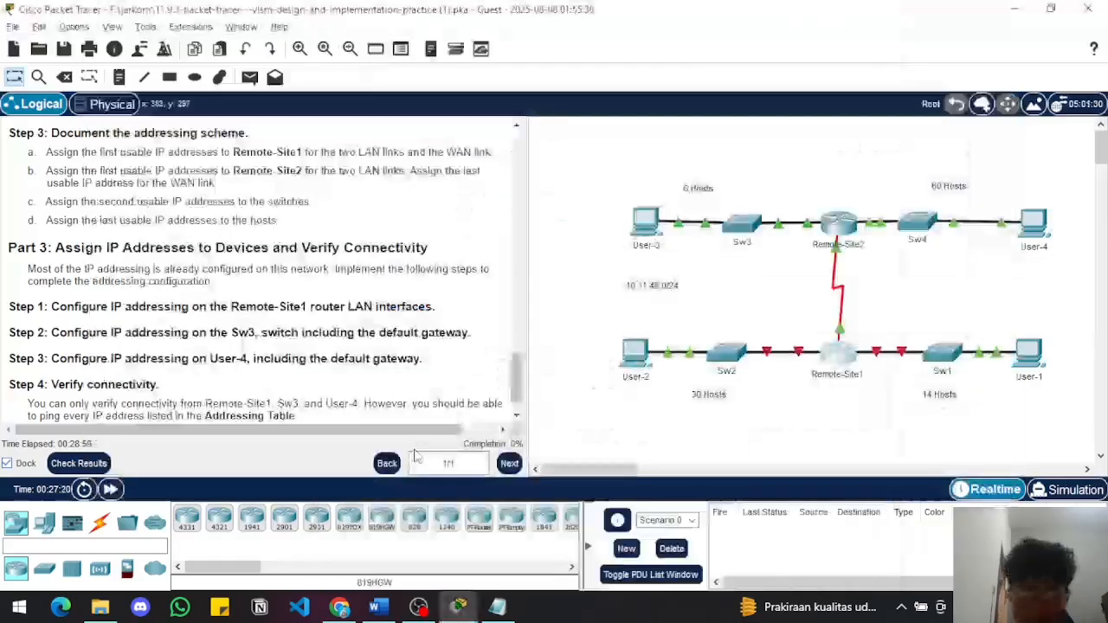
{"action": "left_click", "coordinate": [381, 607]}
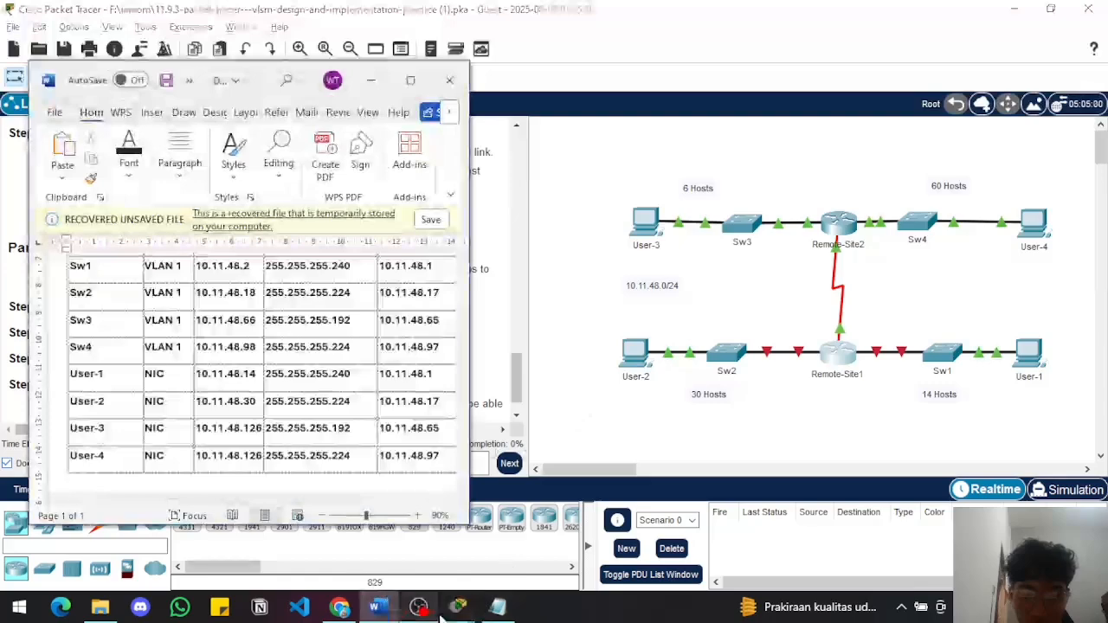
{"action": "mouse_move", "coordinate": [458, 607]}
{"action": "left_click", "coordinate": [516, 542]}
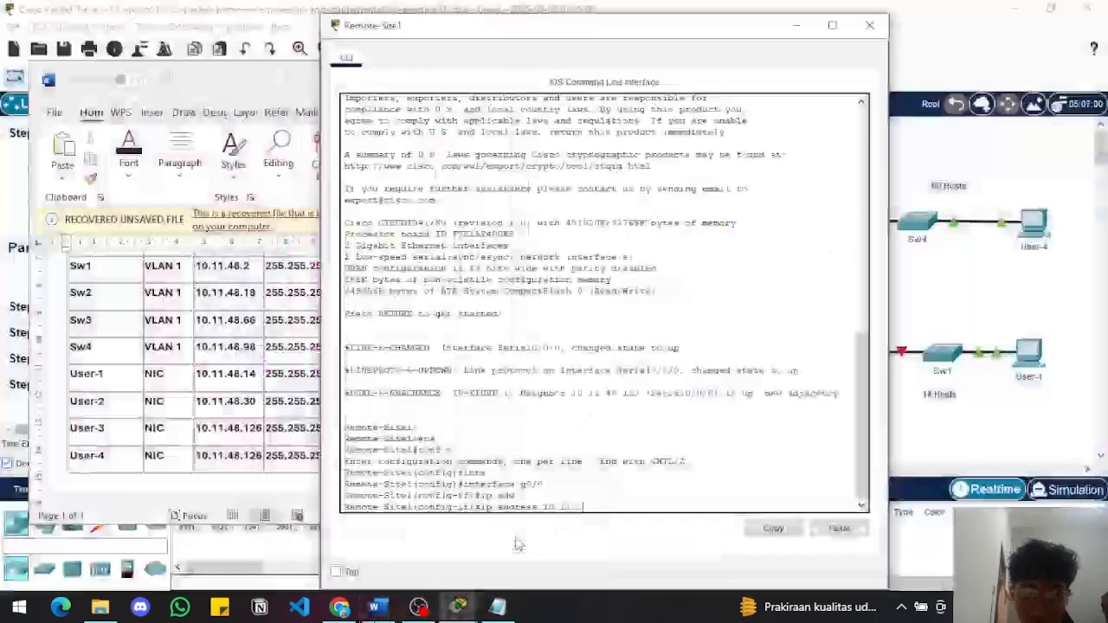
{"action": "left_click_drag", "start_coordinate": [364, 30], "coordinate": [552, 23]}
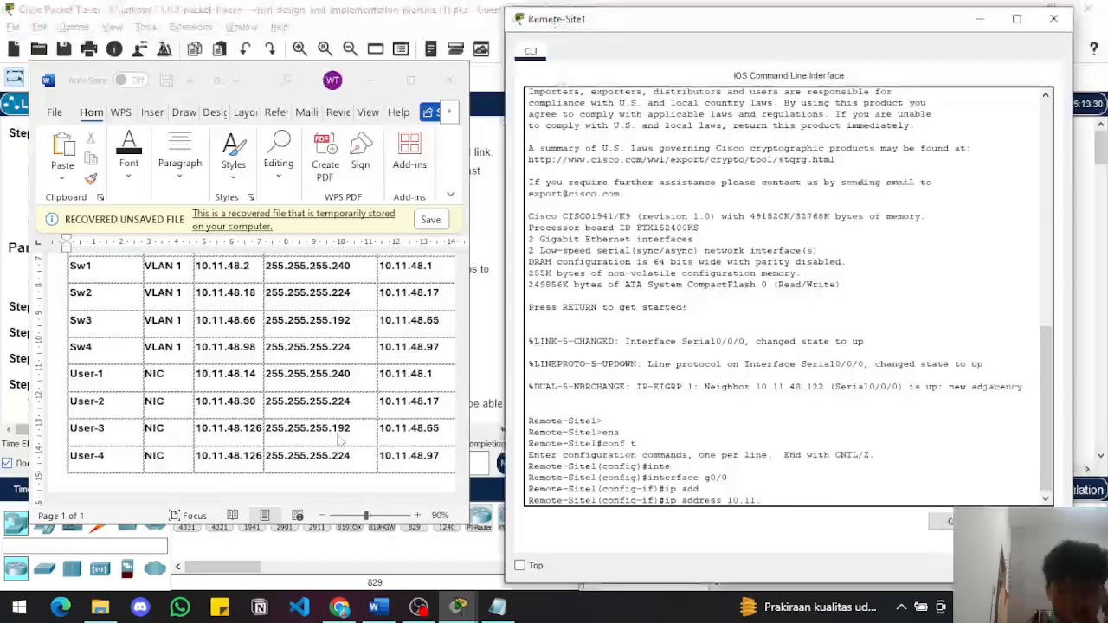
{"action": "scroll", "coordinate": [346, 350], "scroll_direction": "up", "scroll_amount": 2}
{"action": "scroll", "coordinate": [347, 350], "scroll_direction": "up", "scroll_amount": 4}
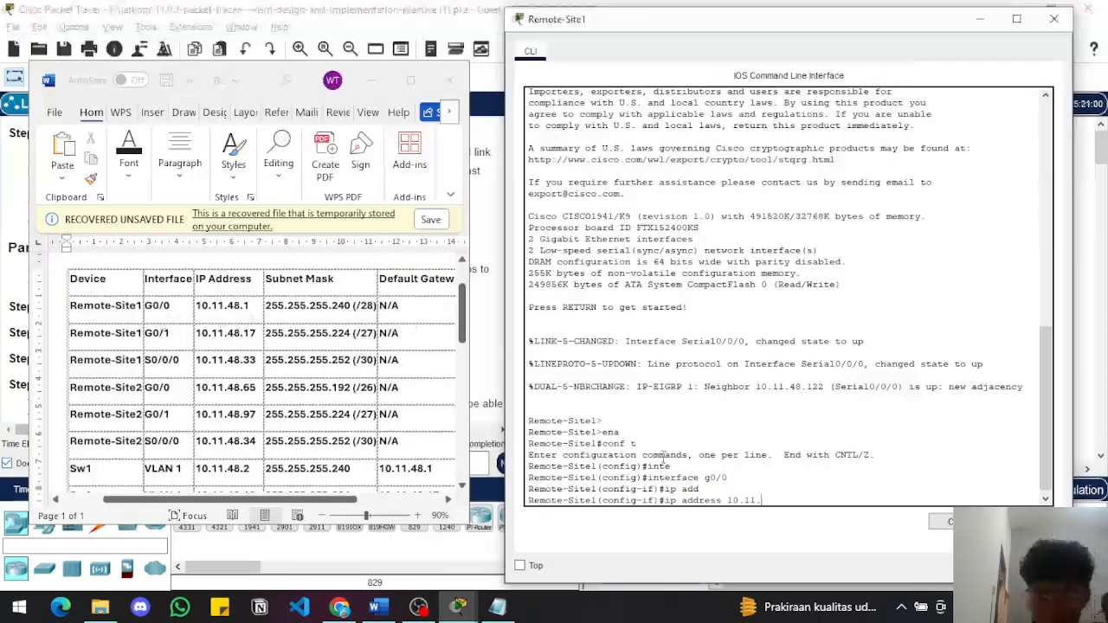
Assign 10.11.48.1 with mask 255.255.255.240 to Remote-Site1's g0/0 interface and enable it with no shut
{"action": "type", "text": "8."}
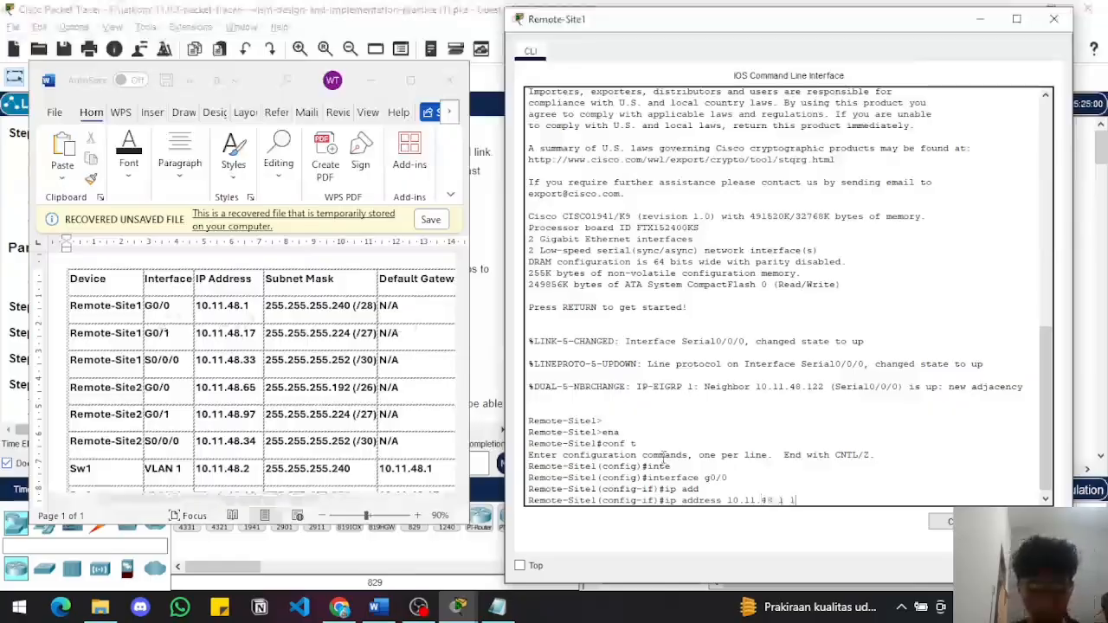
{"action": "type", "text": "1 255.255 "}
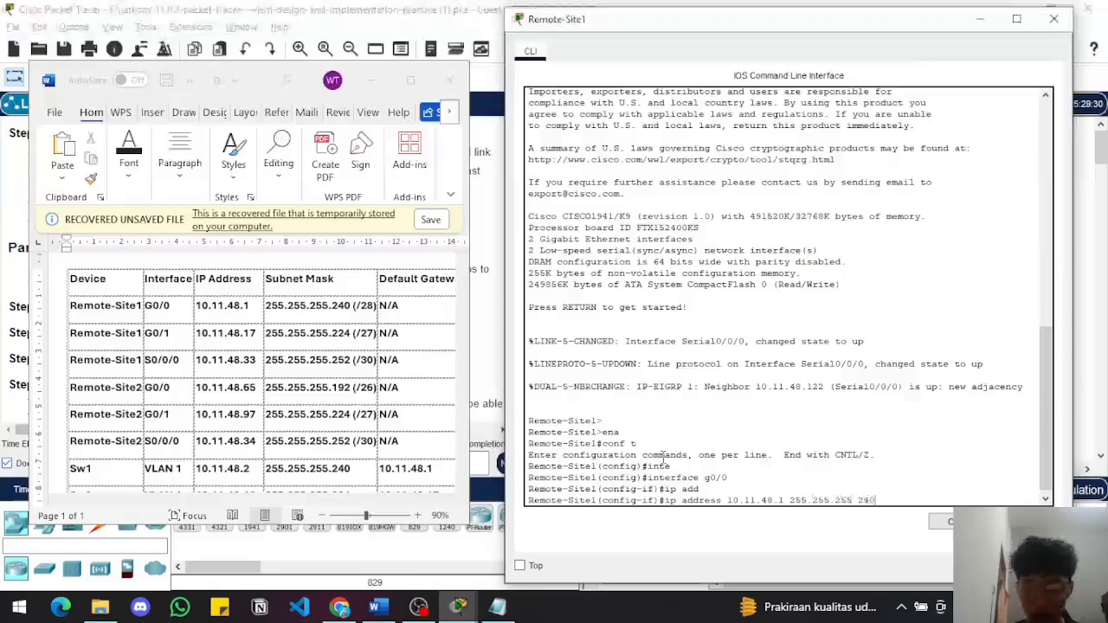
{"action": "type", "text": "255.240"}
{"action": "key", "text": "Return"}
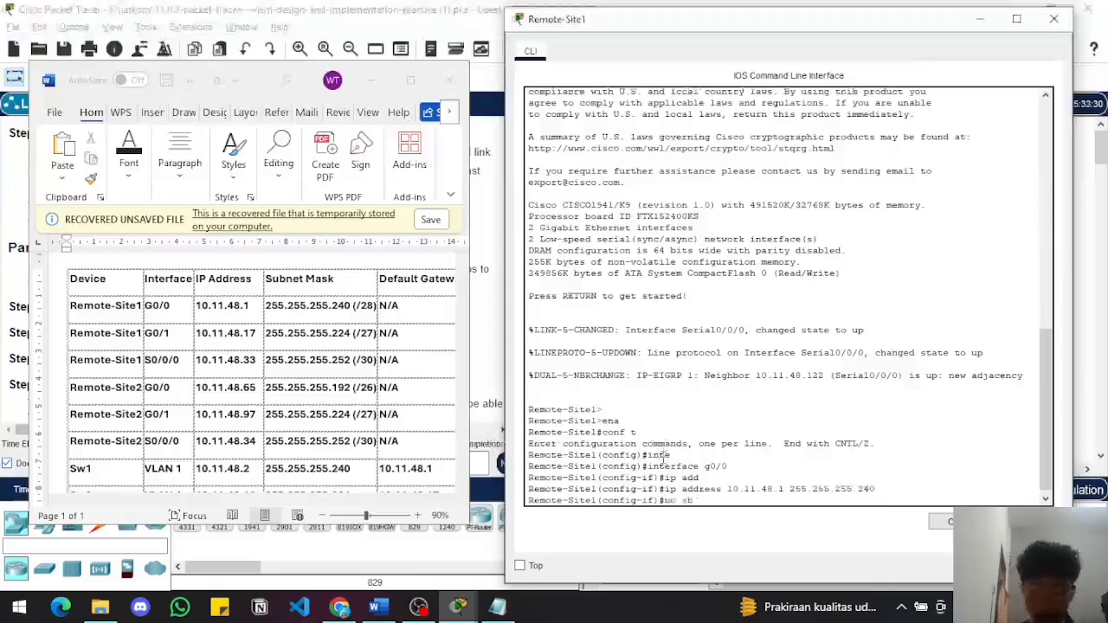
{"action": "type", "text": "no shut"}
{"action": "key", "text": "Return"}
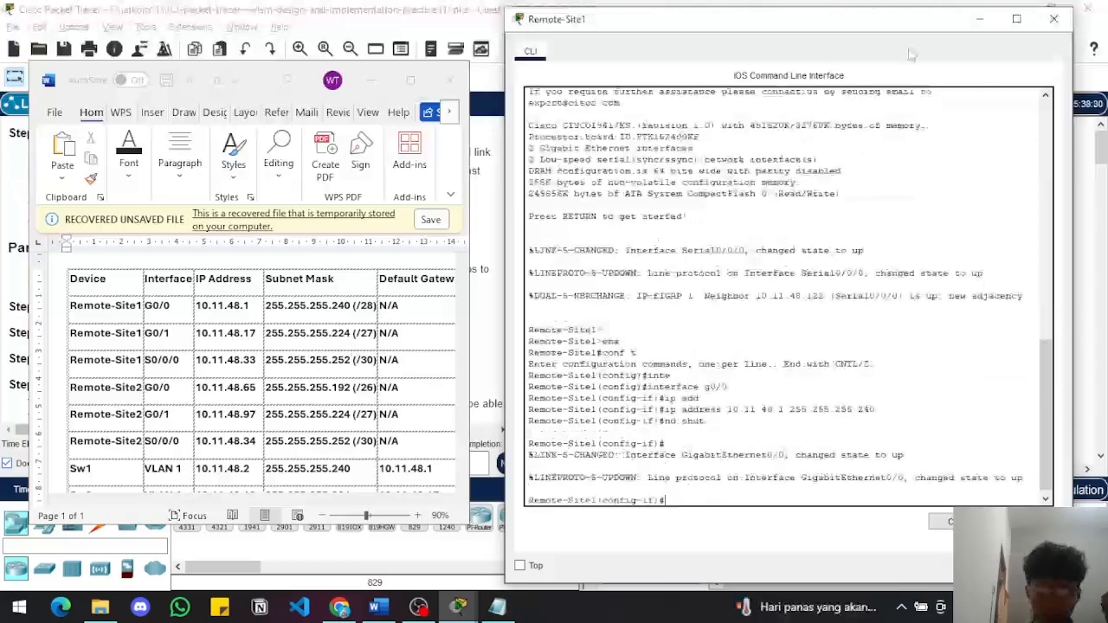
Minimize the router's CLI to check the Remote-Site1 links in the topology, and bring the CLI back
{"action": "left_click", "coordinate": [982, 21]}
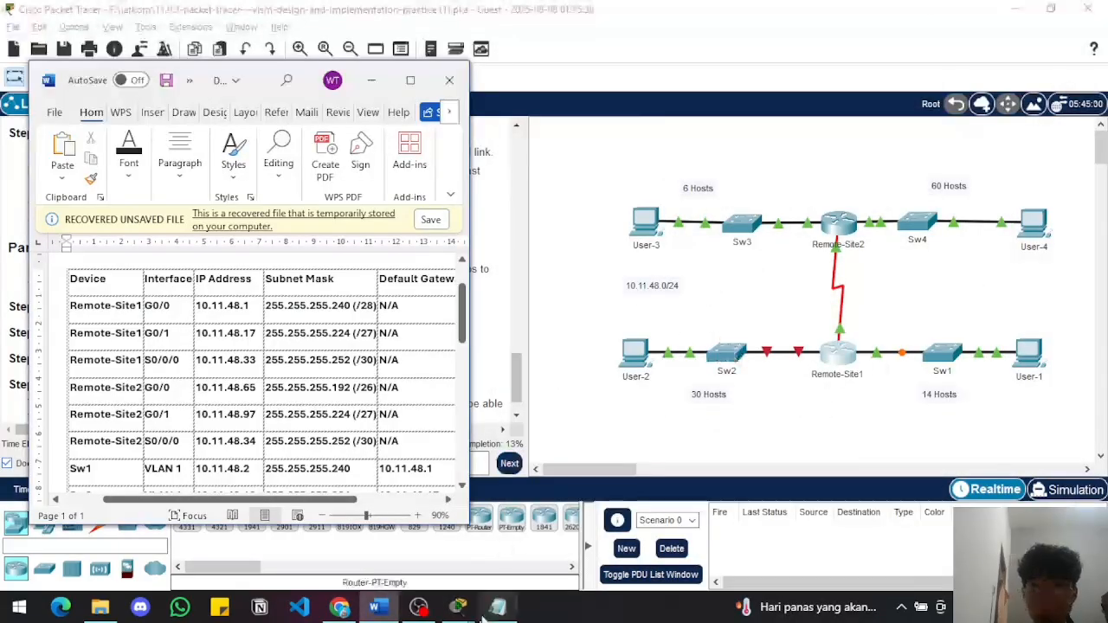
{"action": "mouse_move", "coordinate": [449, 611]}
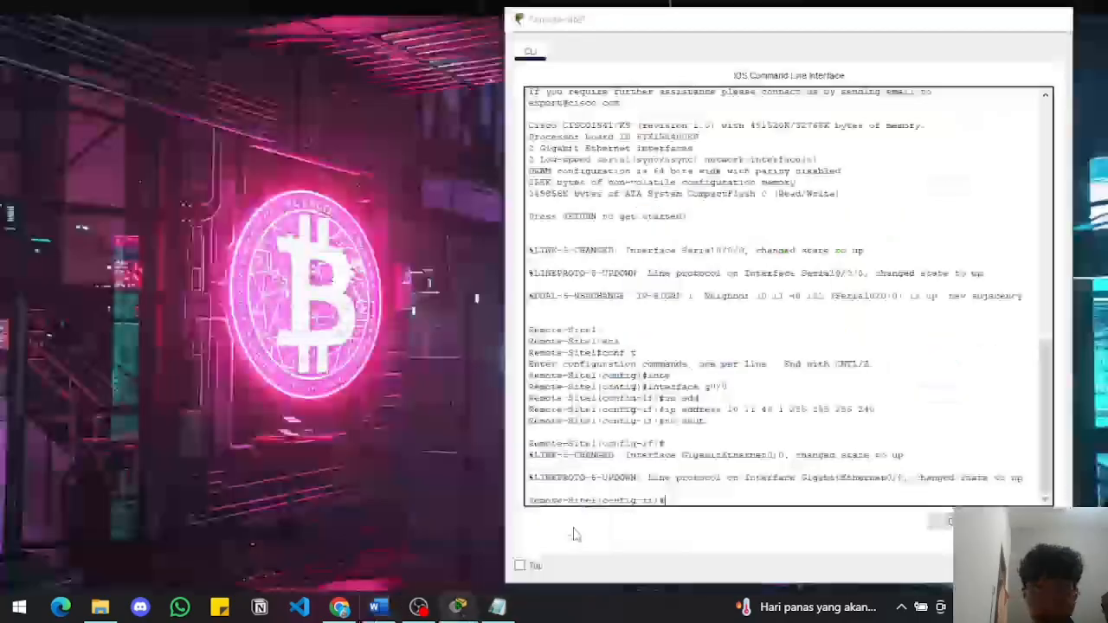
{"action": "left_click", "coordinate": [545, 537]}
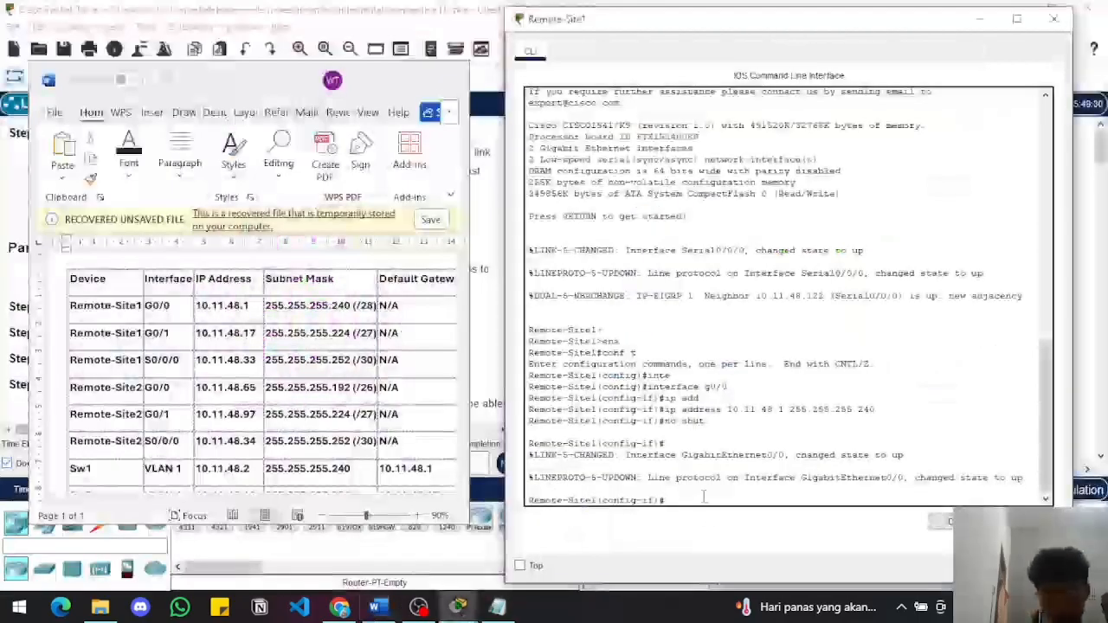
Exit the g0/0 interface configuration to return to global configuration mode on Remote-Site1
{"action": "type", "text": "int"}
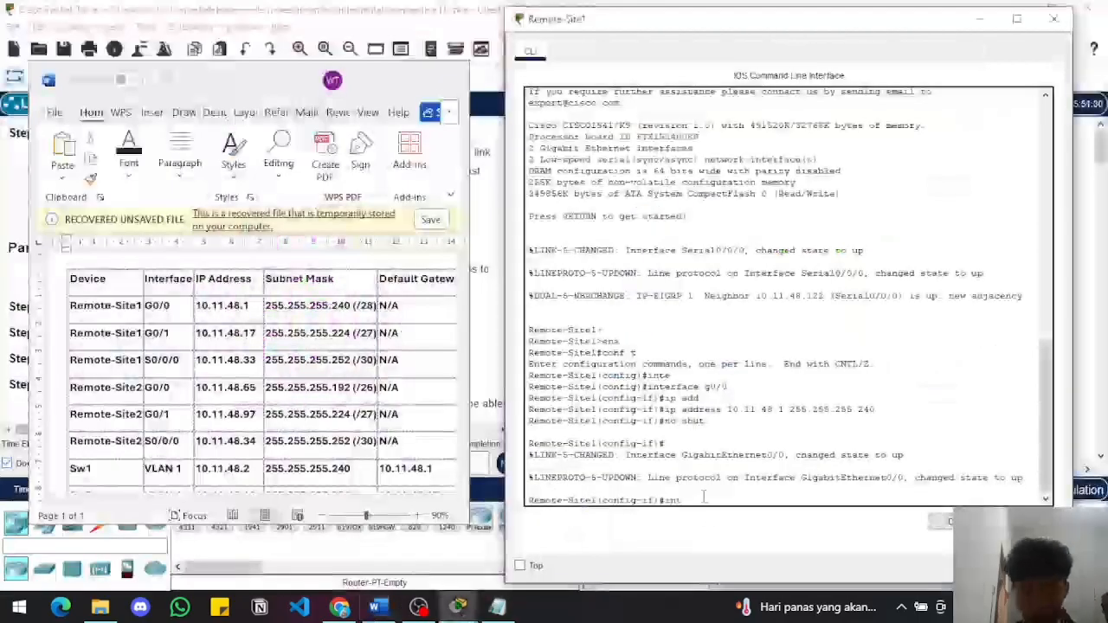
{"action": "key", "text": "Tab"}
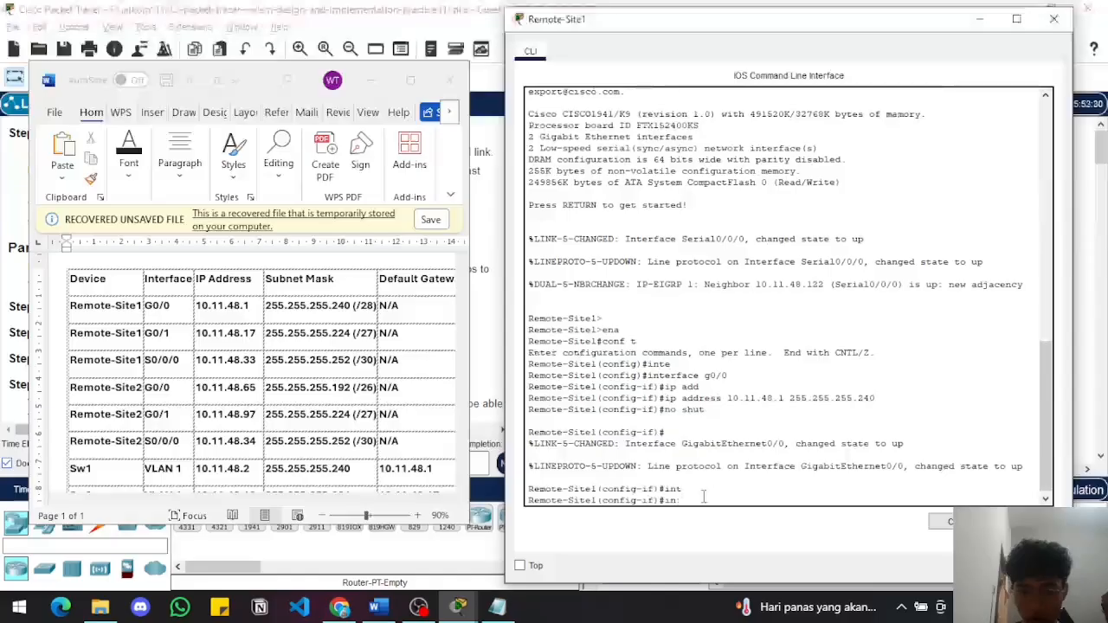
{"action": "type", "text": "if)#e"}
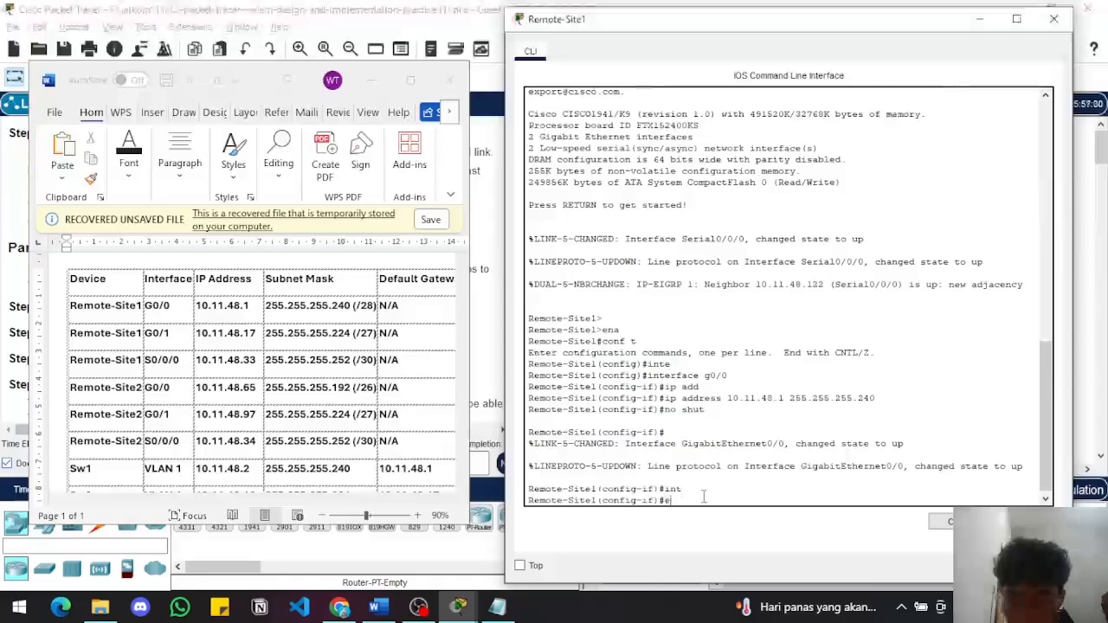
{"action": "type", "text": "xit"}
{"action": "key", "text": "Return"}
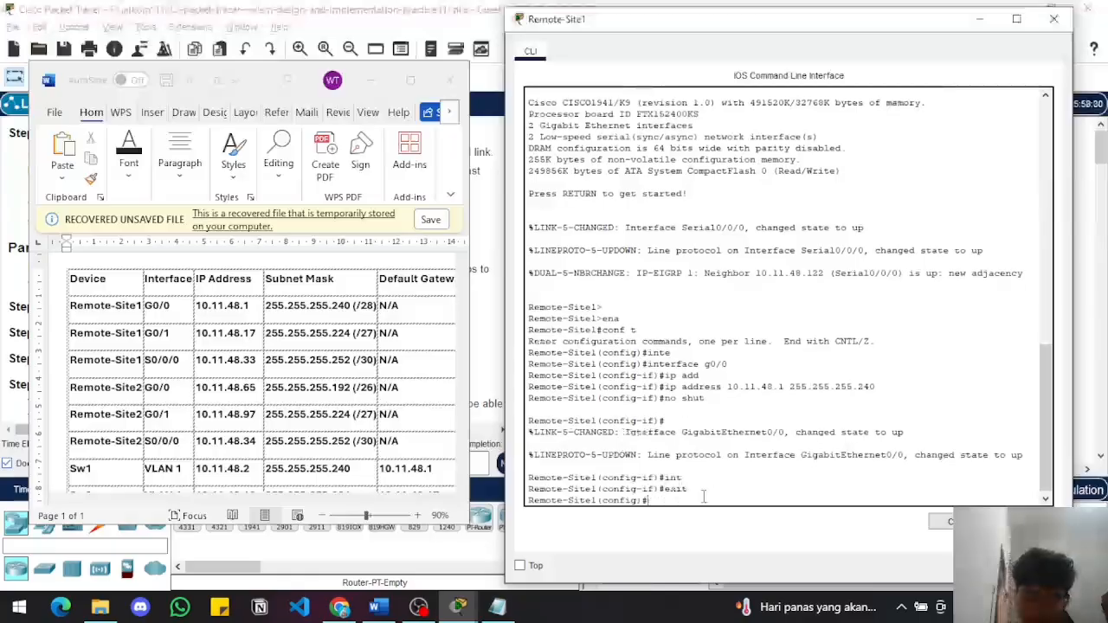
Enter interface configuration mode for g0/1 on Remote-Site1
{"action": "type", "text": "in"}
{"action": "key", "text": "Tab"}
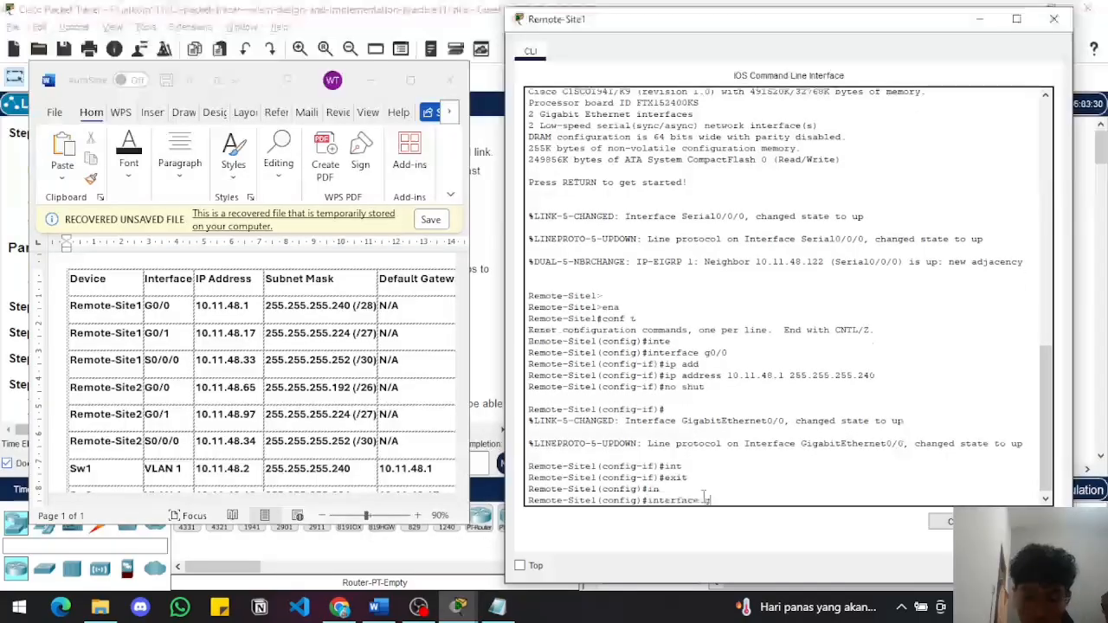
{"action": "type", "text": "g0/1"}
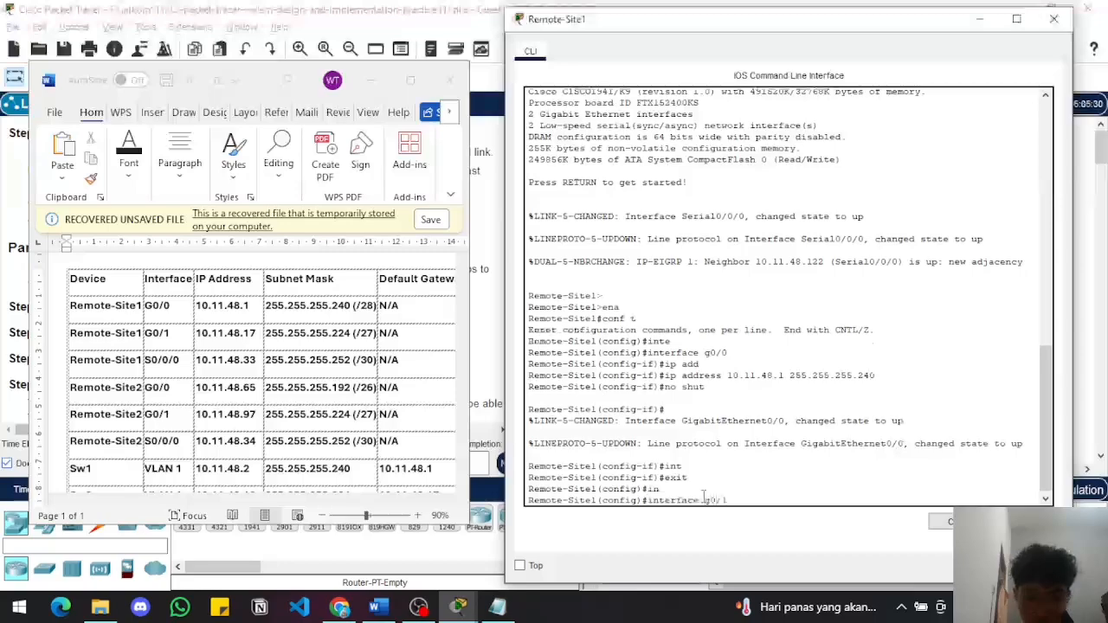
{"action": "key", "text": "Return"}
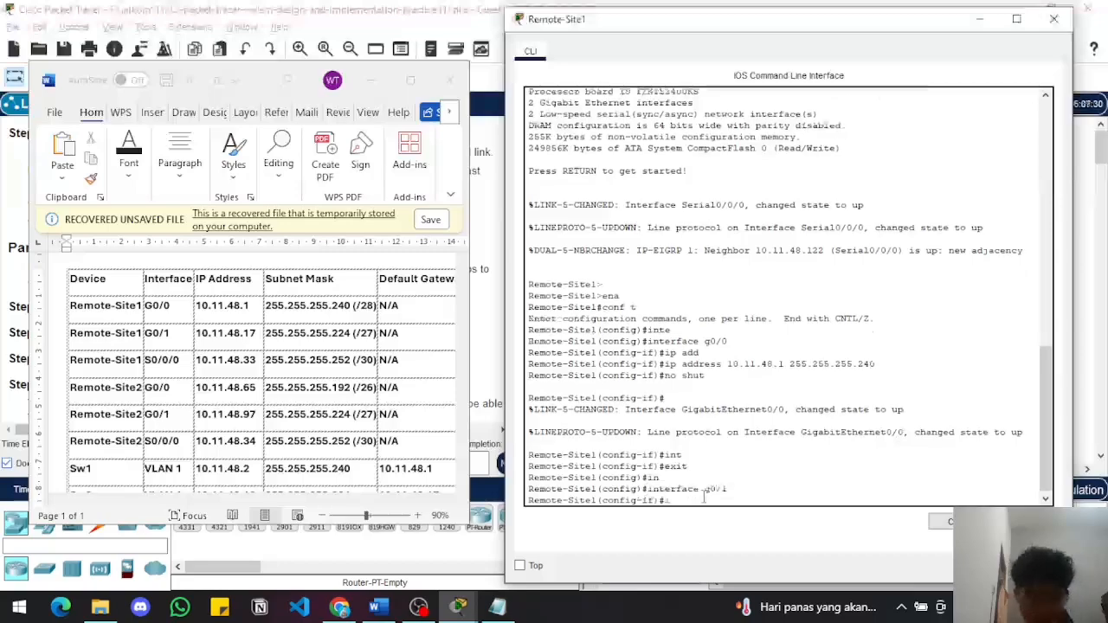
Try to assign 10.11.48.17 with mask 255.255.255.224 to Remote-Site1's g0/1 interface
{"action": "type", "text": "ip add"}
{"action": "key", "text": "Tab"}
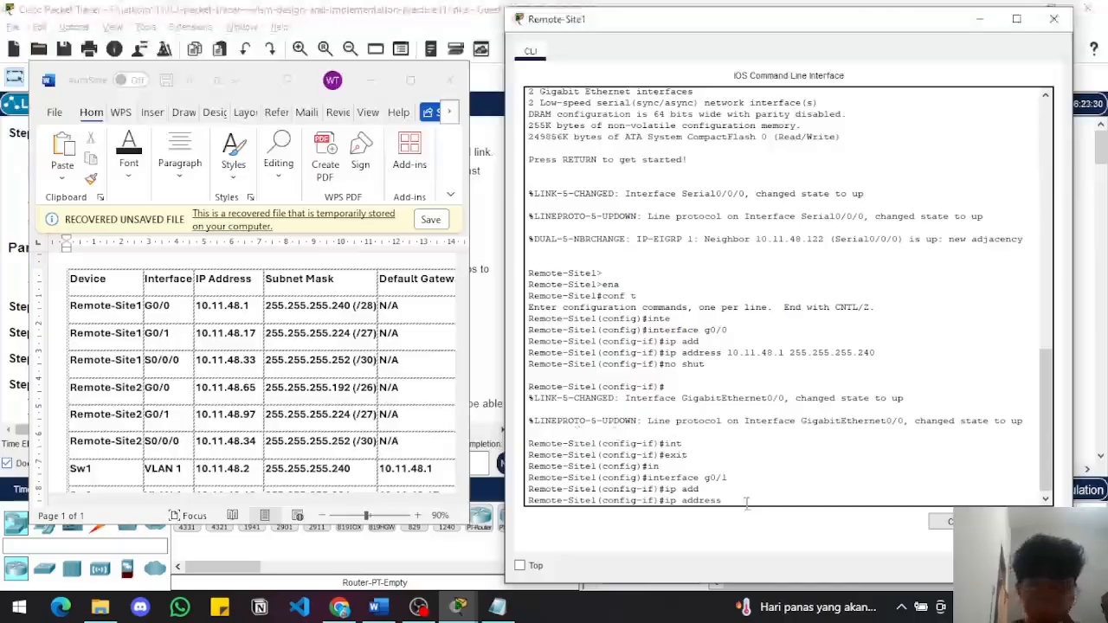
{"action": "type", "text": ".11"}
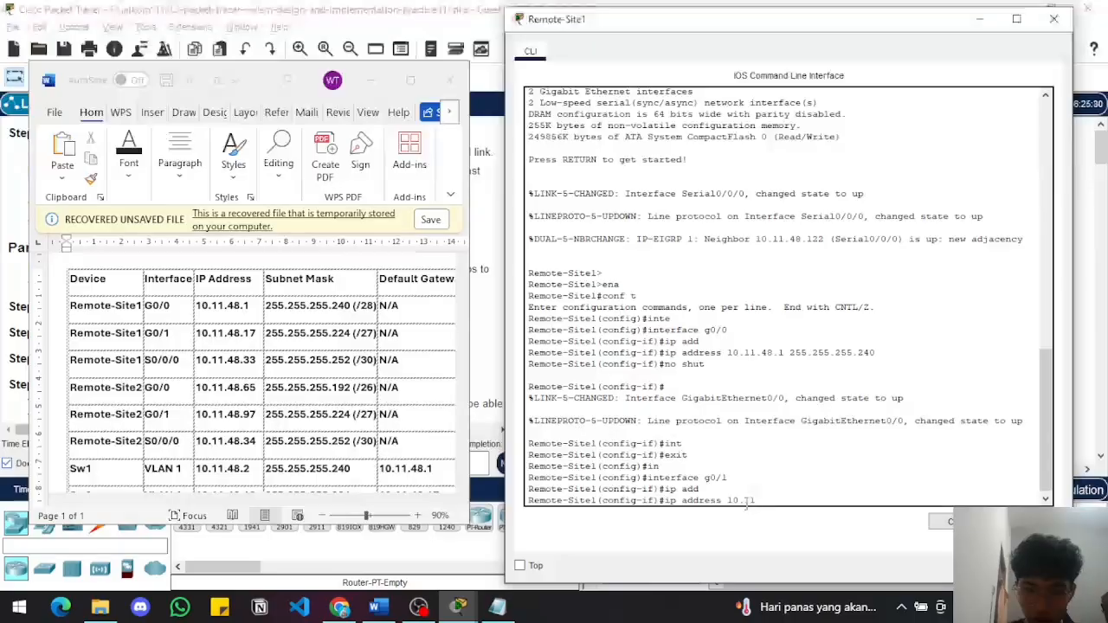
{"action": "type", "text": ".48.17"}
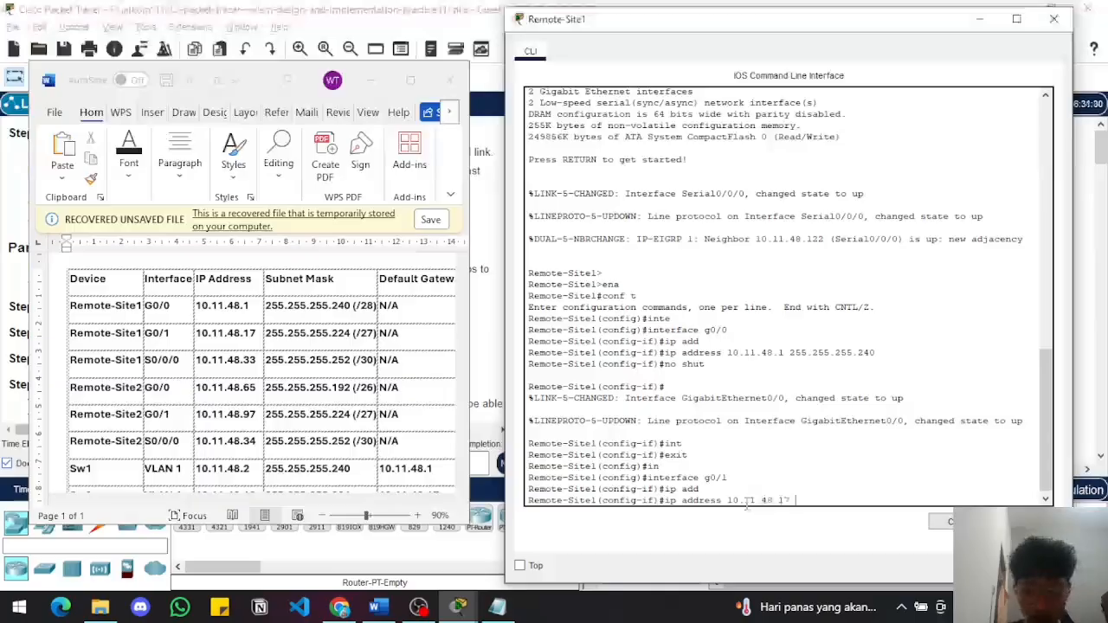
{"action": "type", "text": "255.2"}
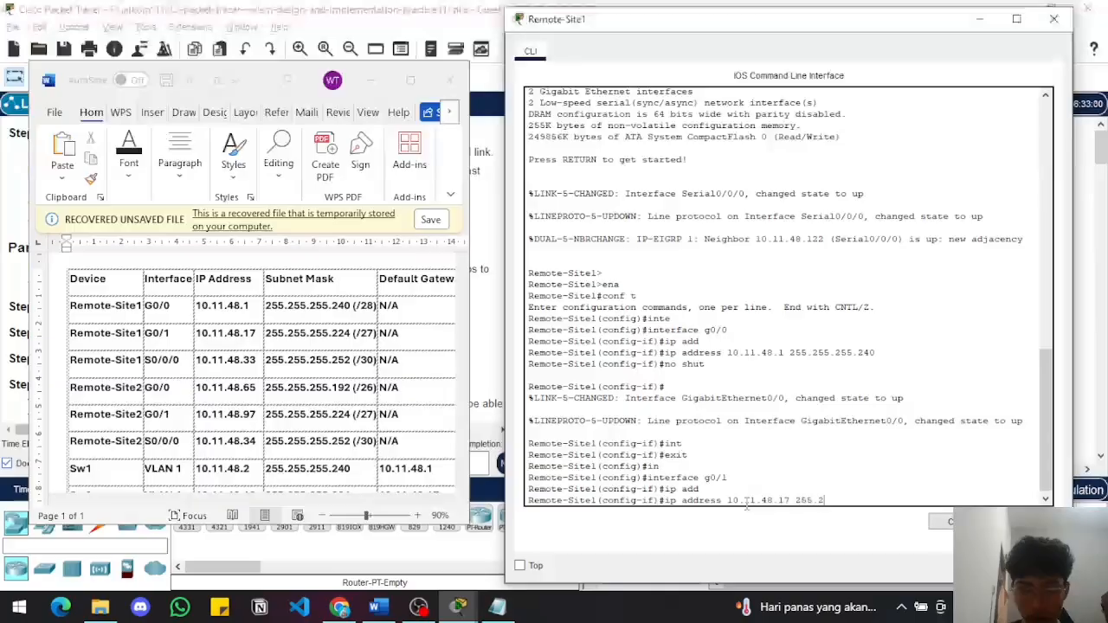
{"action": "type", "text": "55.255."}
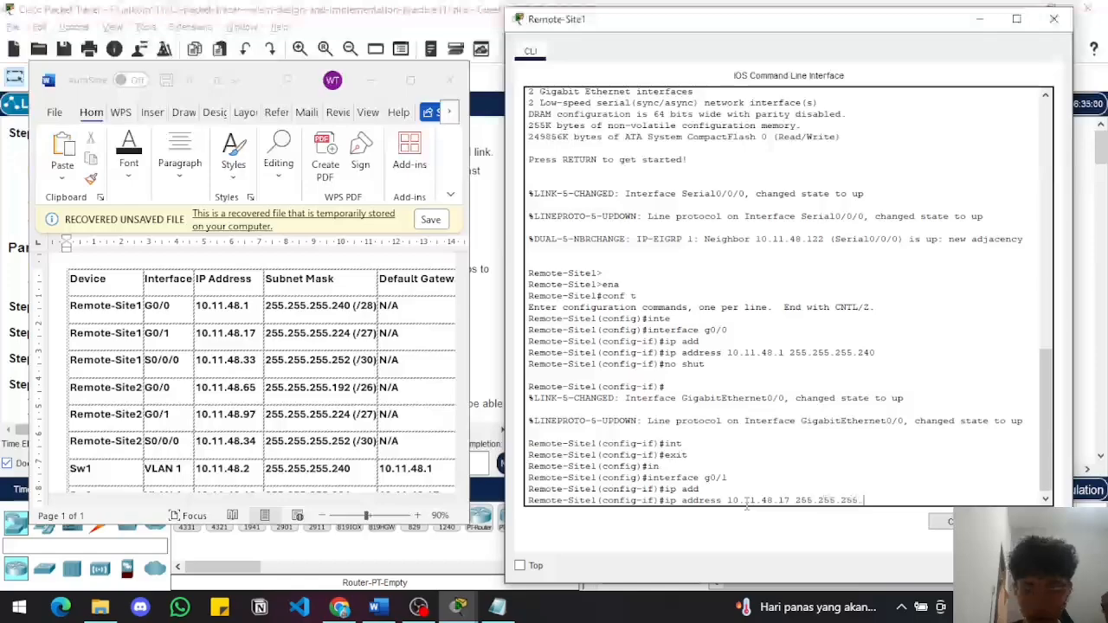
{"action": "type", "text": "224"}
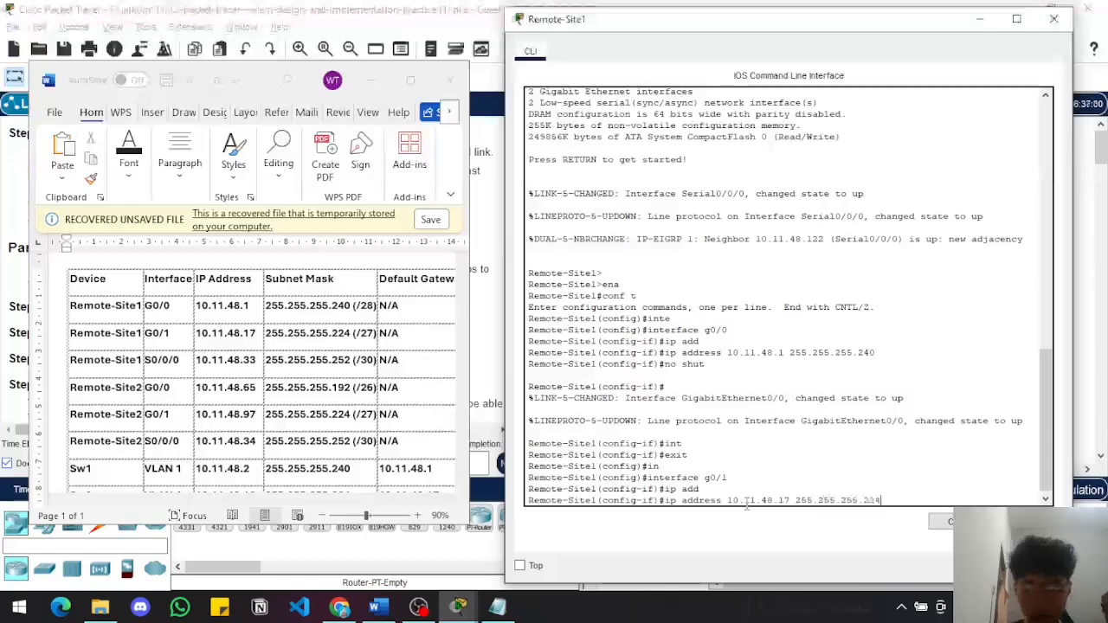
{"action": "key", "text": "Return"}
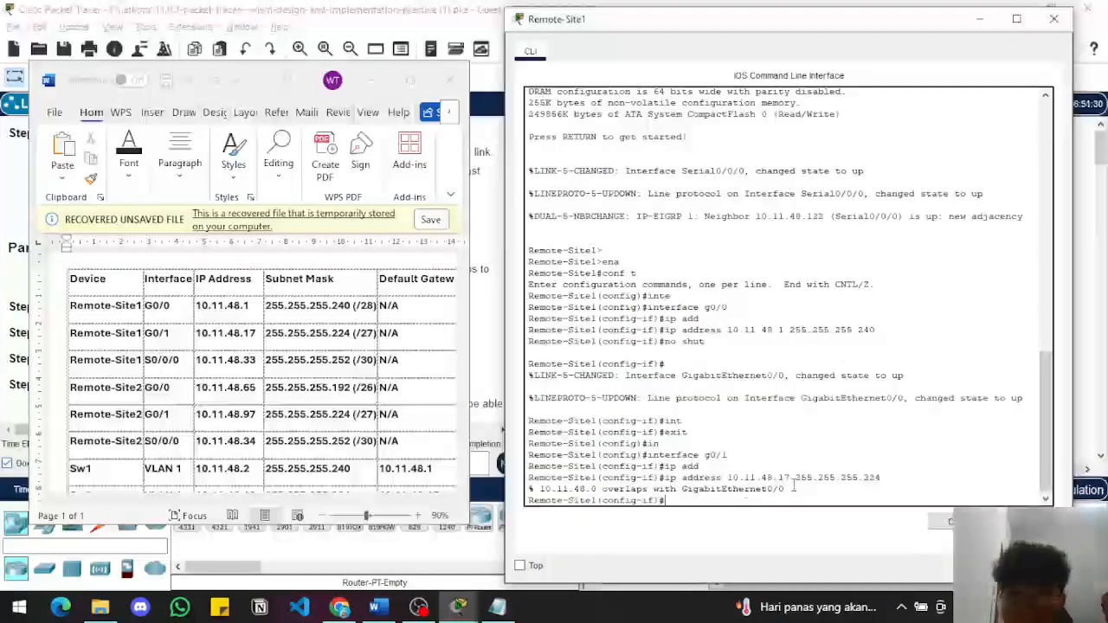
Minimize the CLI to check which Remote-Site1 link leads to Sw2 in the topology, and bring the CLI back
{"action": "left_click", "coordinate": [980, 18]}
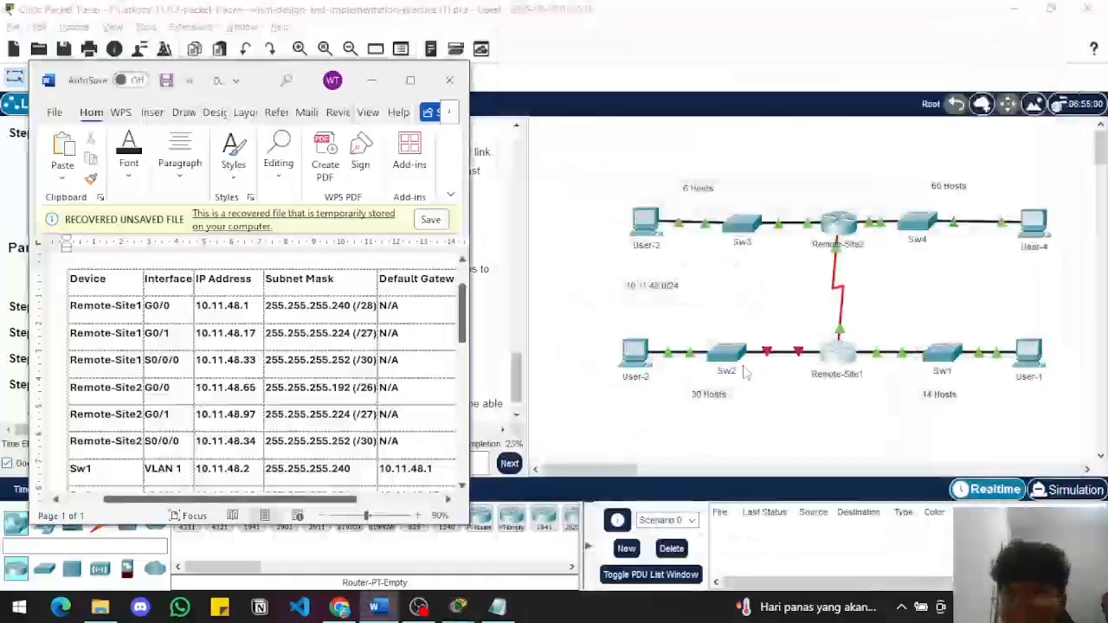
{"action": "left_click", "coordinate": [814, 355]}
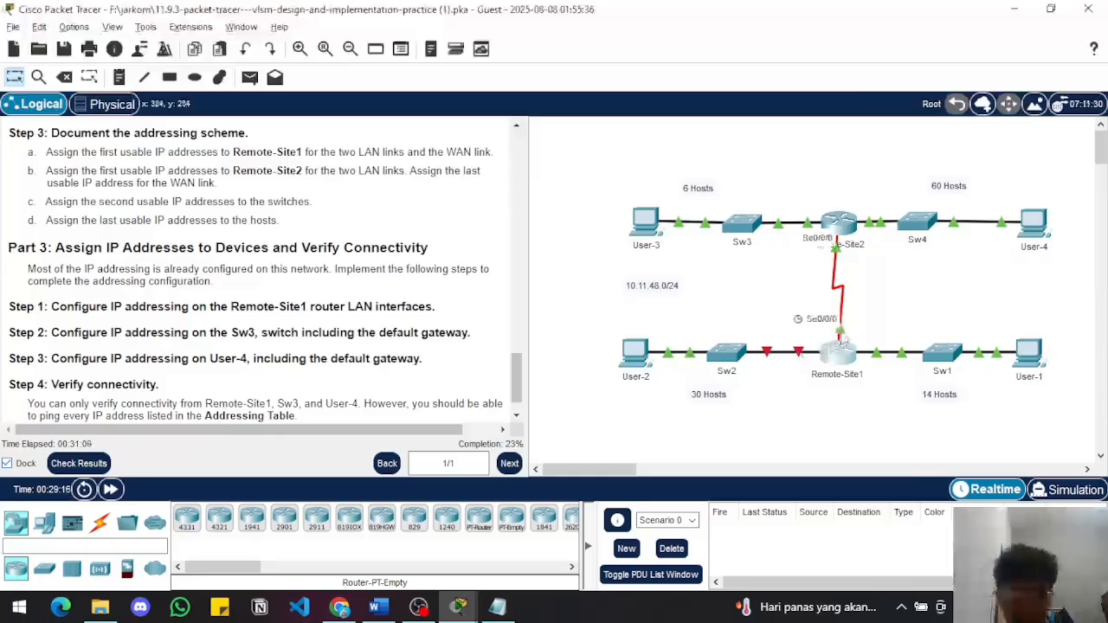
{"action": "key", "text": "alt+Tab"}
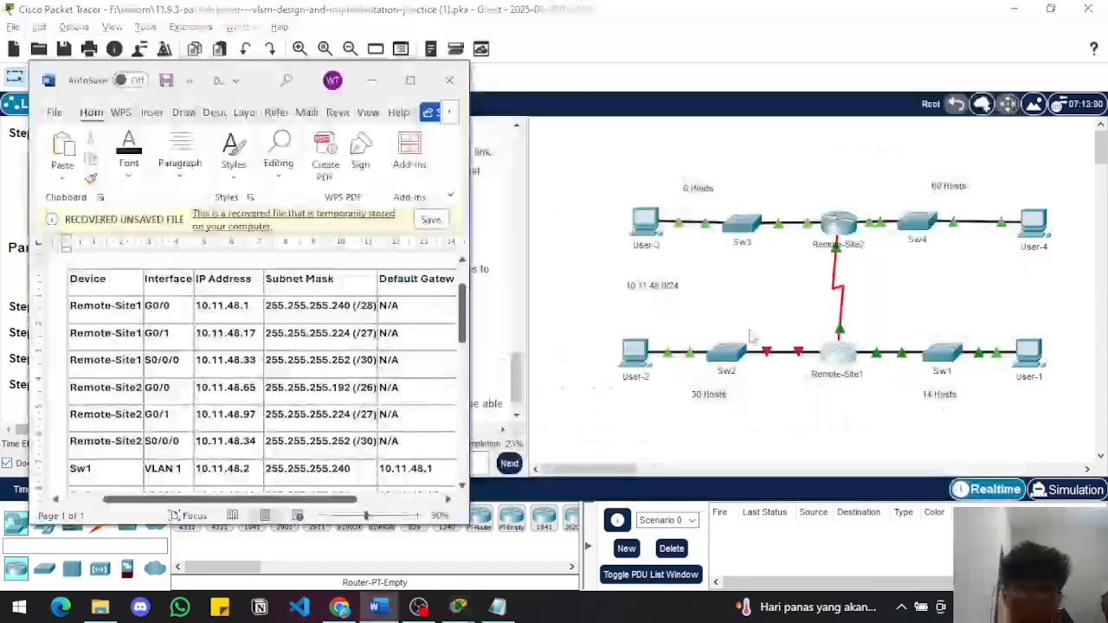
{"action": "key", "text": "alt+Tab"}
{"action": "key", "text": "alt+Tab"}
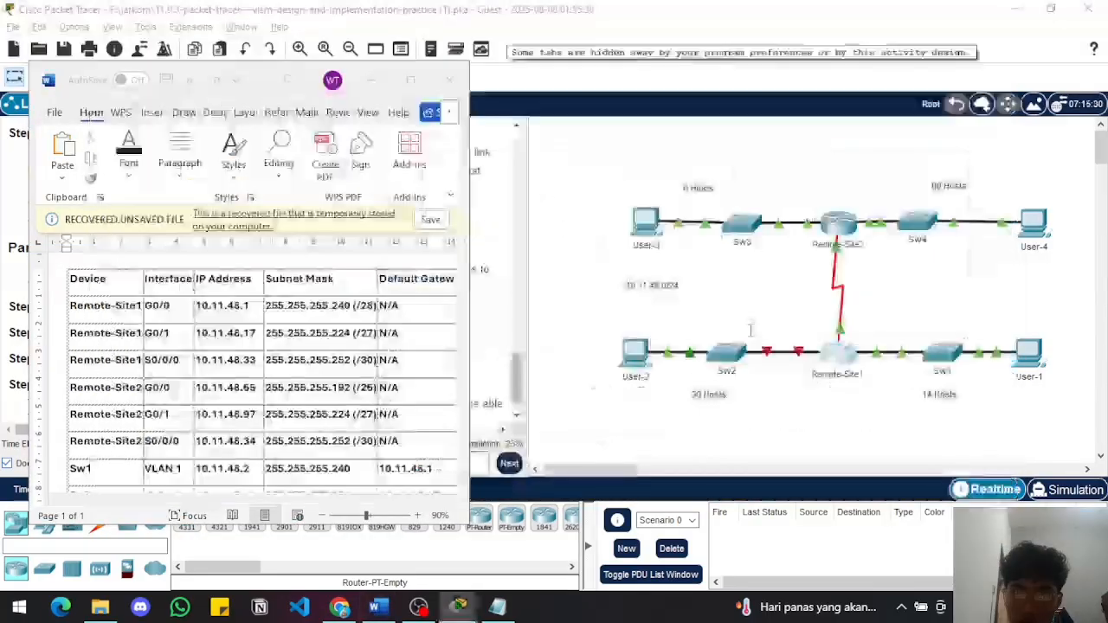
{"action": "key", "text": "Return"}
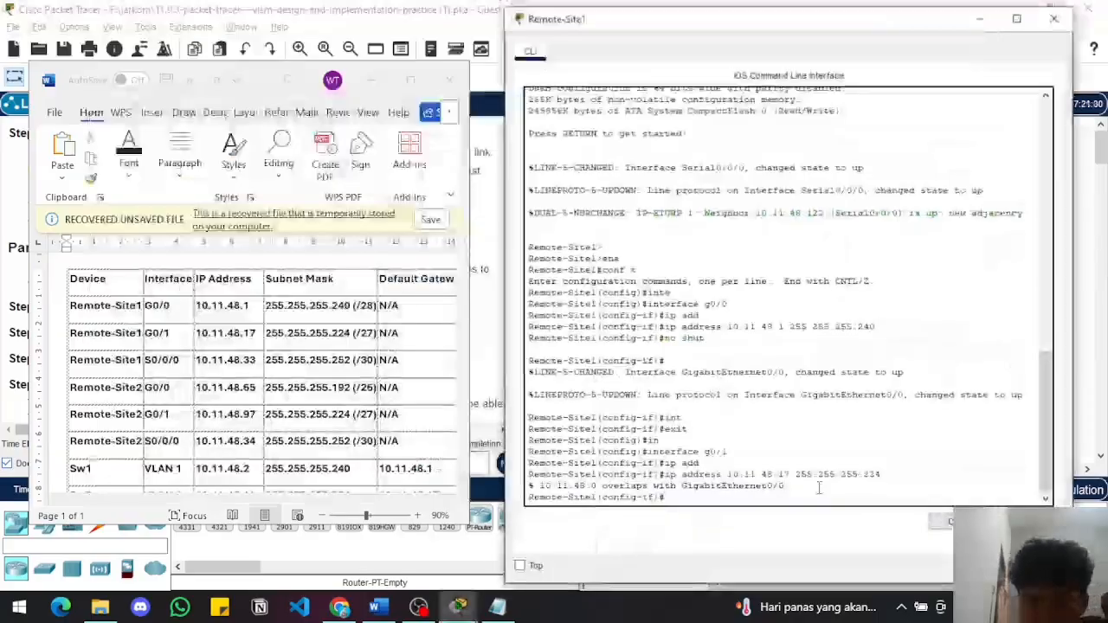
Recheck the g0/1 values in the addressing table and reissue ip address 10.11.48.17 255.255.255.224 on the interface
{"action": "key", "text": "Up"}
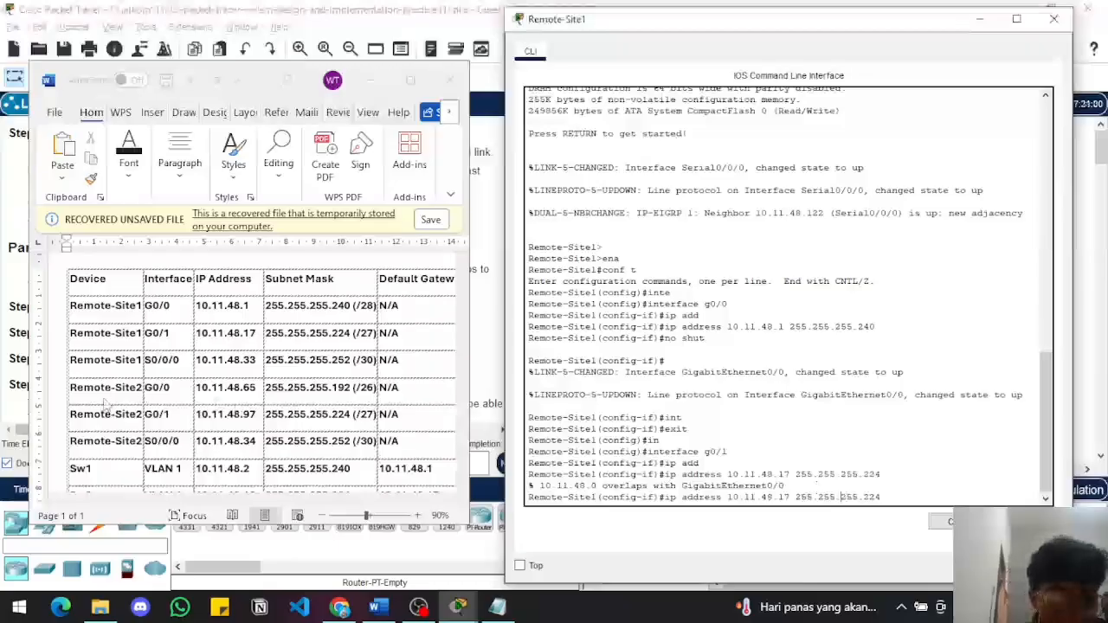
{"action": "scroll", "coordinate": [104, 402], "scroll_direction": "right", "scroll_amount": 2}
{"action": "scroll", "coordinate": [104, 402], "scroll_direction": "left", "scroll_amount": 2}
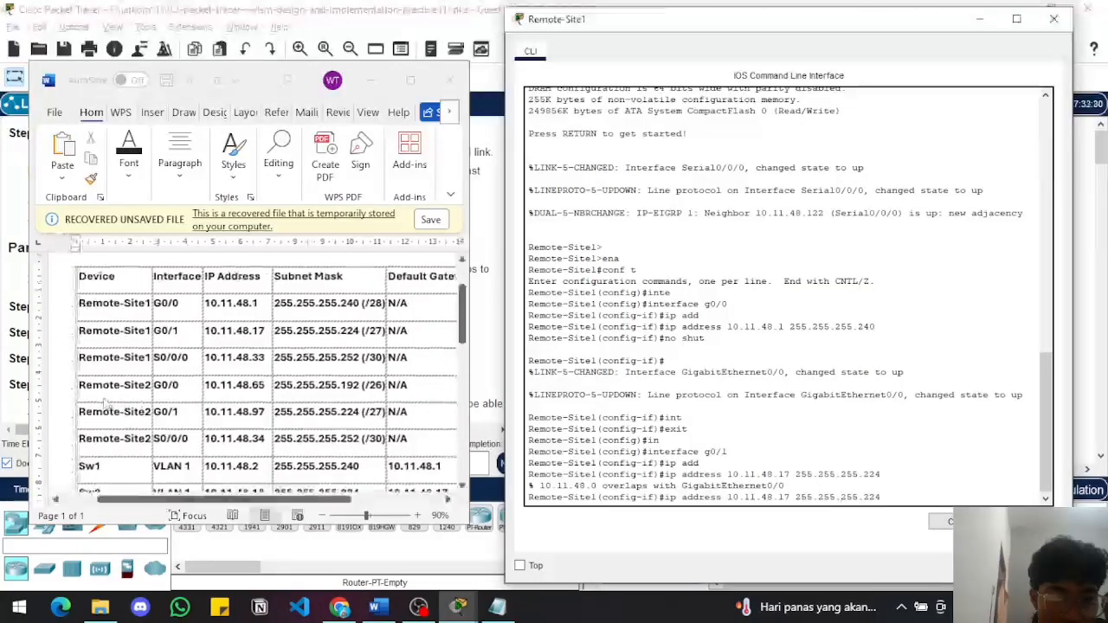
{"action": "scroll", "coordinate": [106, 405], "scroll_direction": "down", "scroll_amount": 1}
{"action": "scroll", "coordinate": [106, 405], "scroll_direction": "down", "scroll_amount": 2}
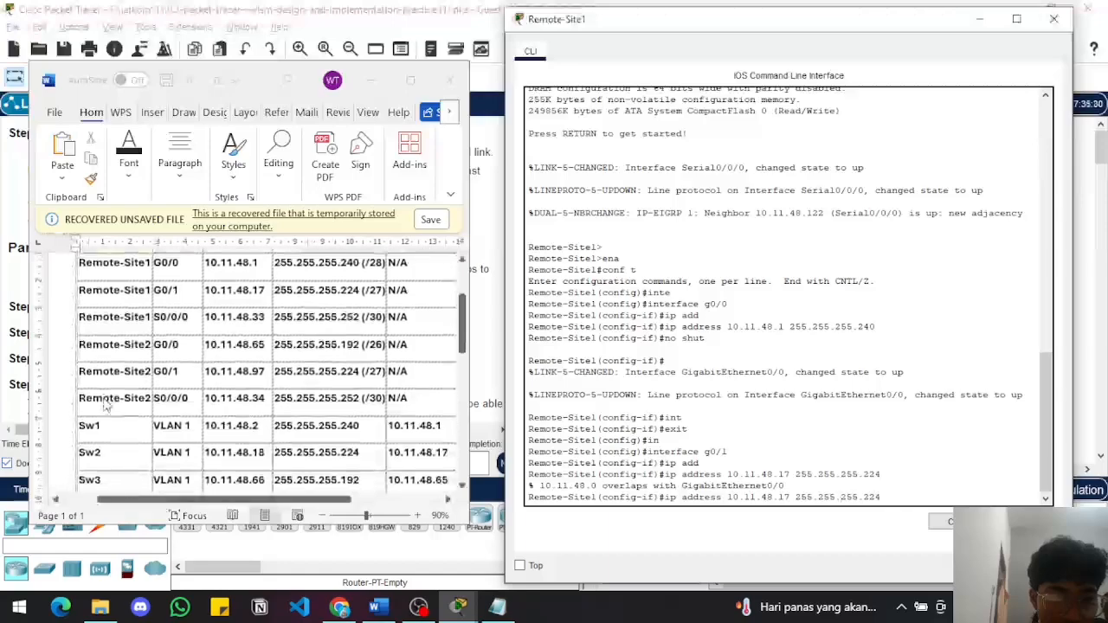
{"action": "scroll", "coordinate": [106, 405], "scroll_direction": "up", "scroll_amount": 2}
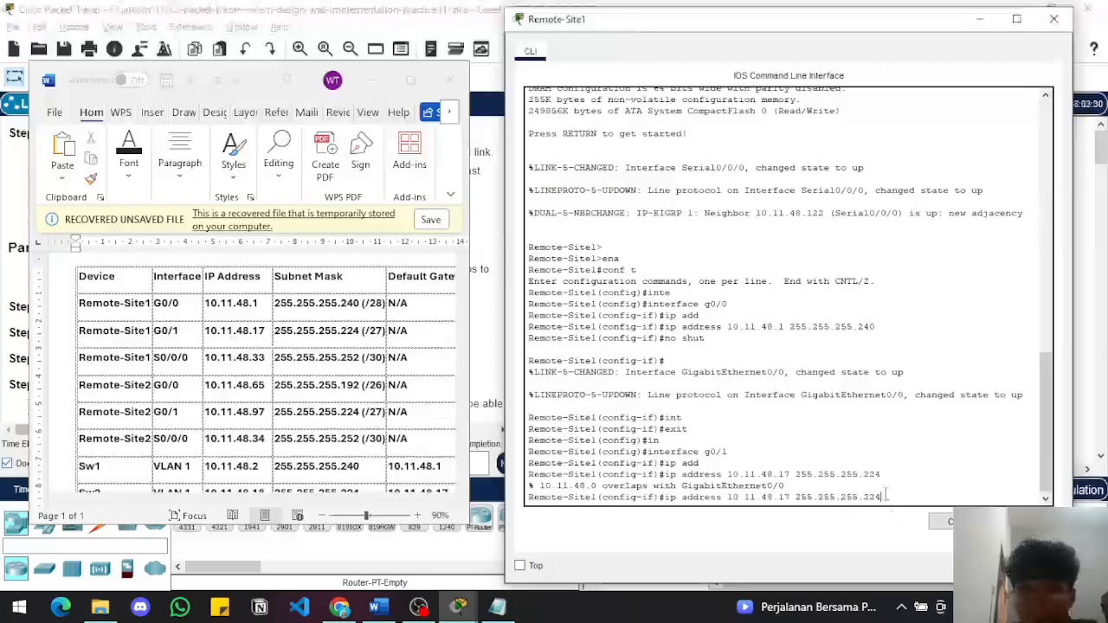
{"action": "key", "text": "Return"}
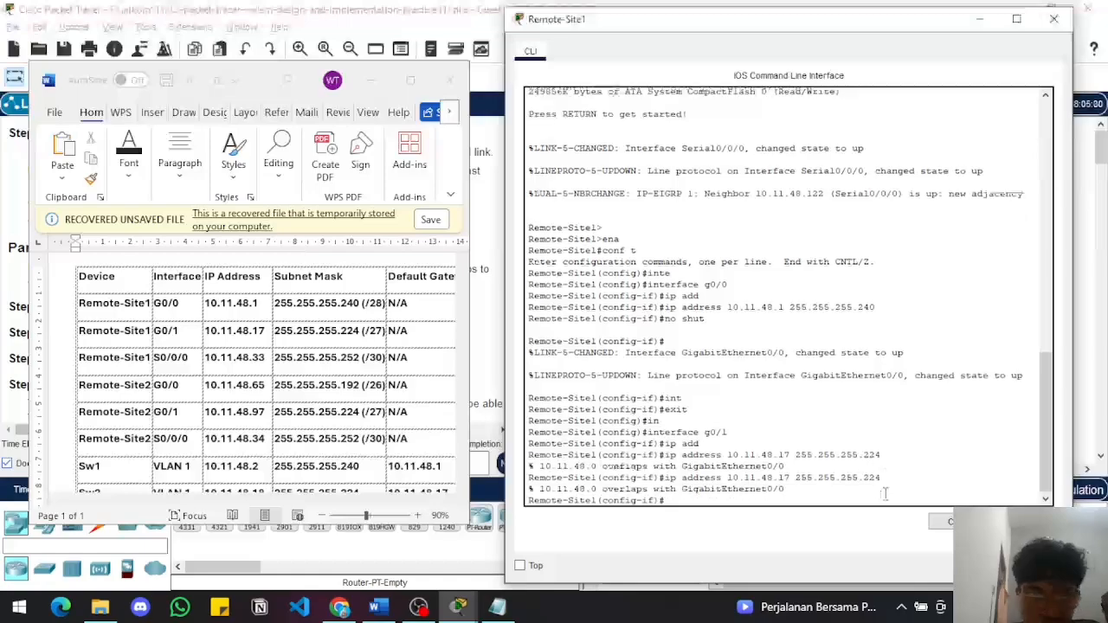
{"action": "key", "text": "Return"}
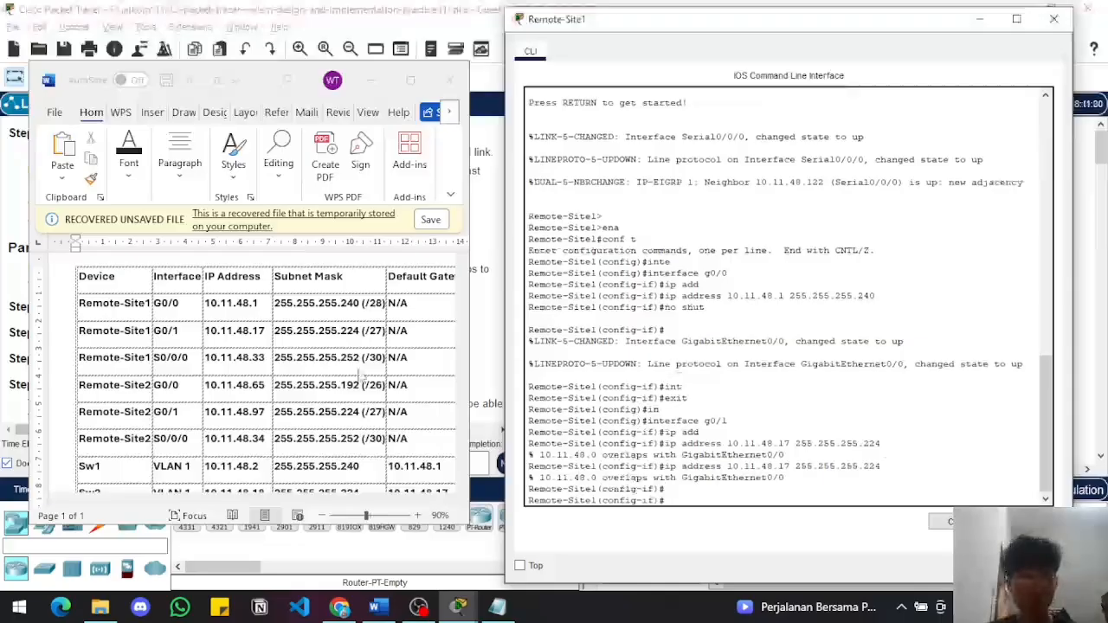
Examine the addresses and masks of the routers, switches and users in the Word table, and compare them with the topology
{"action": "scroll", "coordinate": [273, 343], "scroll_direction": "left", "scroll_amount": 1}
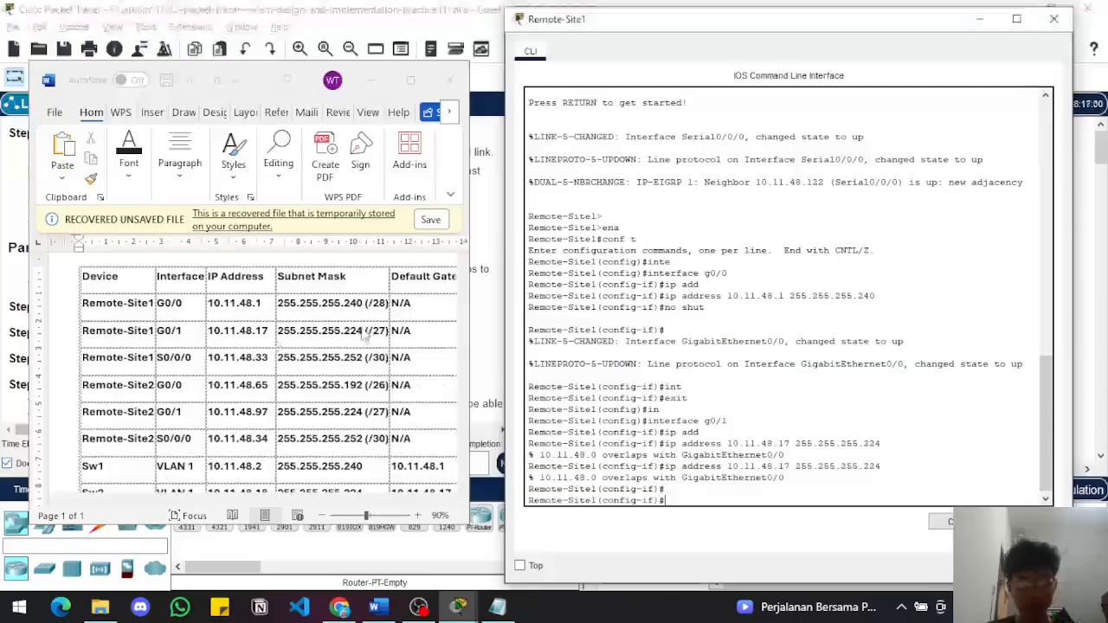
{"action": "scroll", "coordinate": [371, 412], "scroll_direction": "right", "scroll_amount": 2}
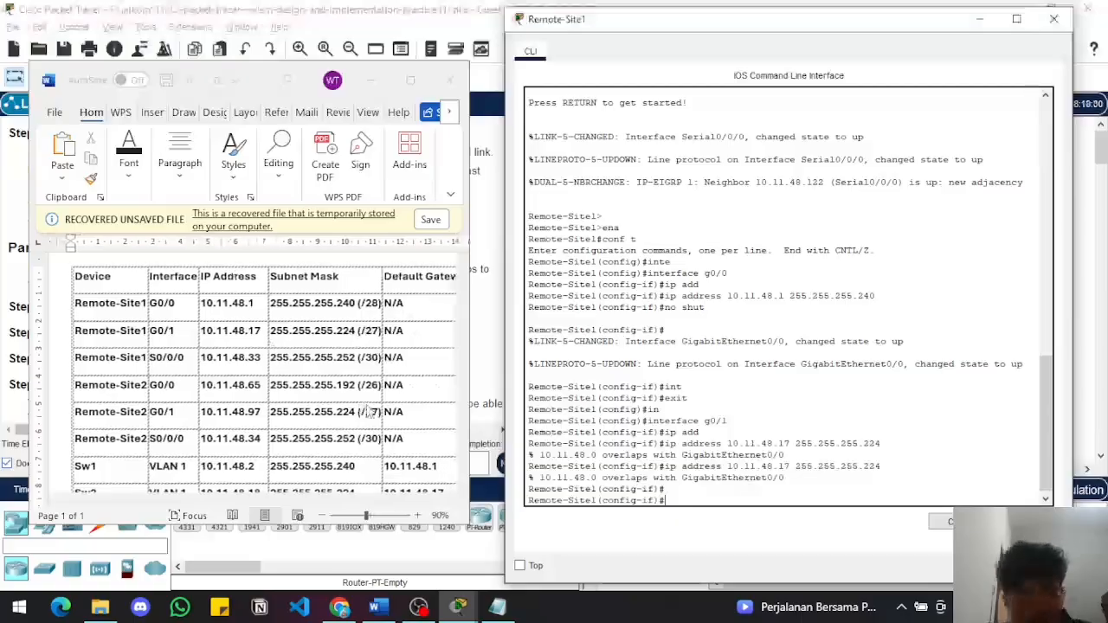
{"action": "scroll", "coordinate": [370, 412], "scroll_direction": "down", "scroll_amount": 5}
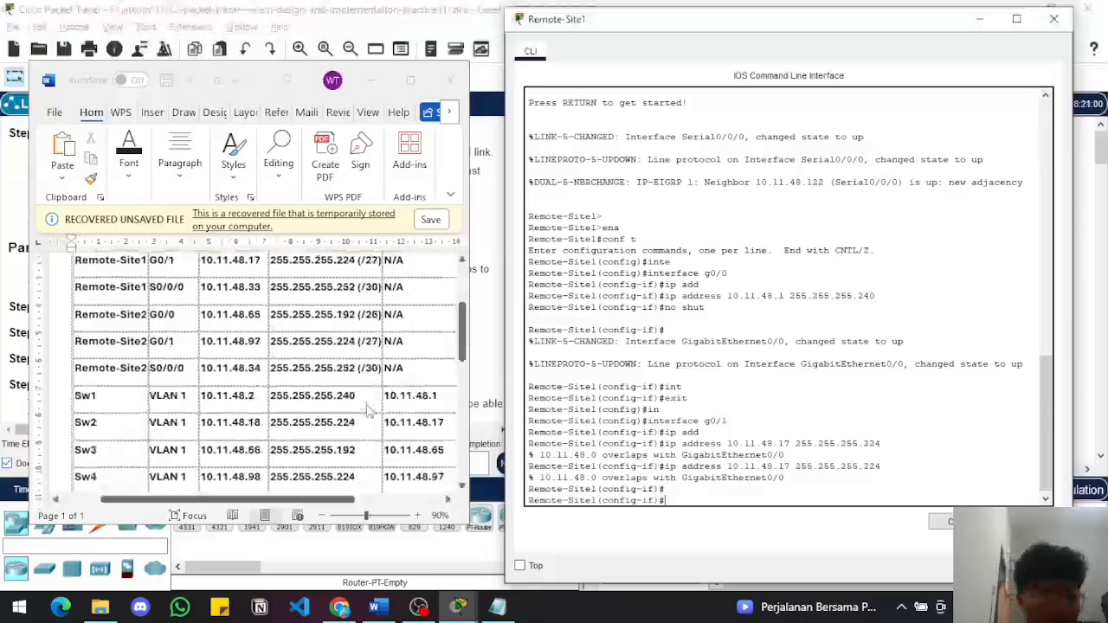
{"action": "scroll", "coordinate": [371, 412], "scroll_direction": "up", "scroll_amount": 3}
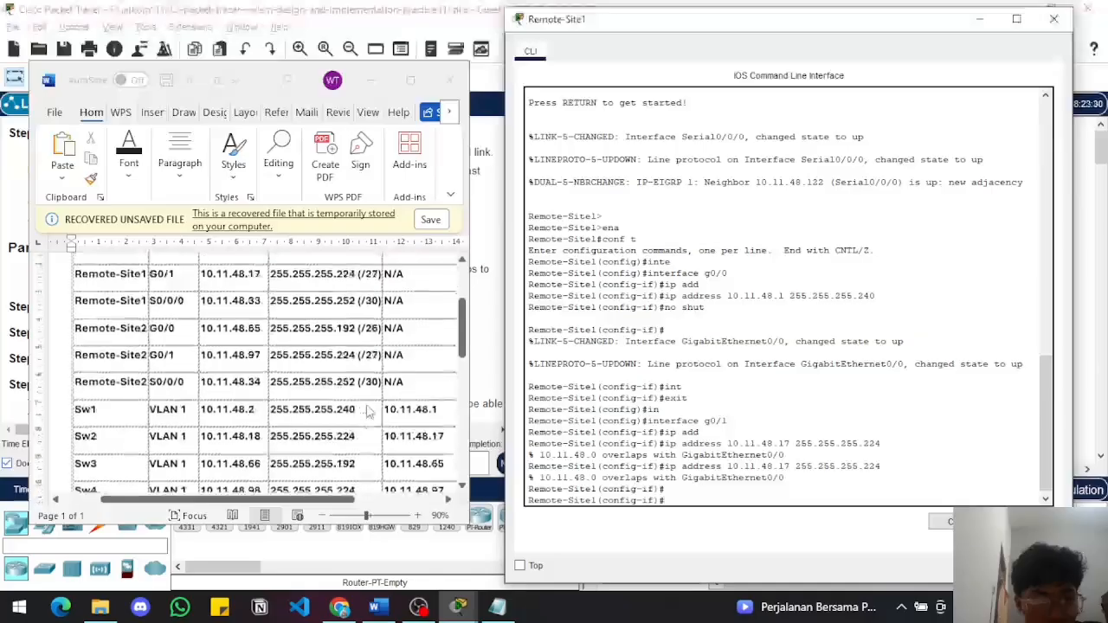
{"action": "scroll", "coordinate": [371, 412], "scroll_direction": "right", "scroll_amount": 2}
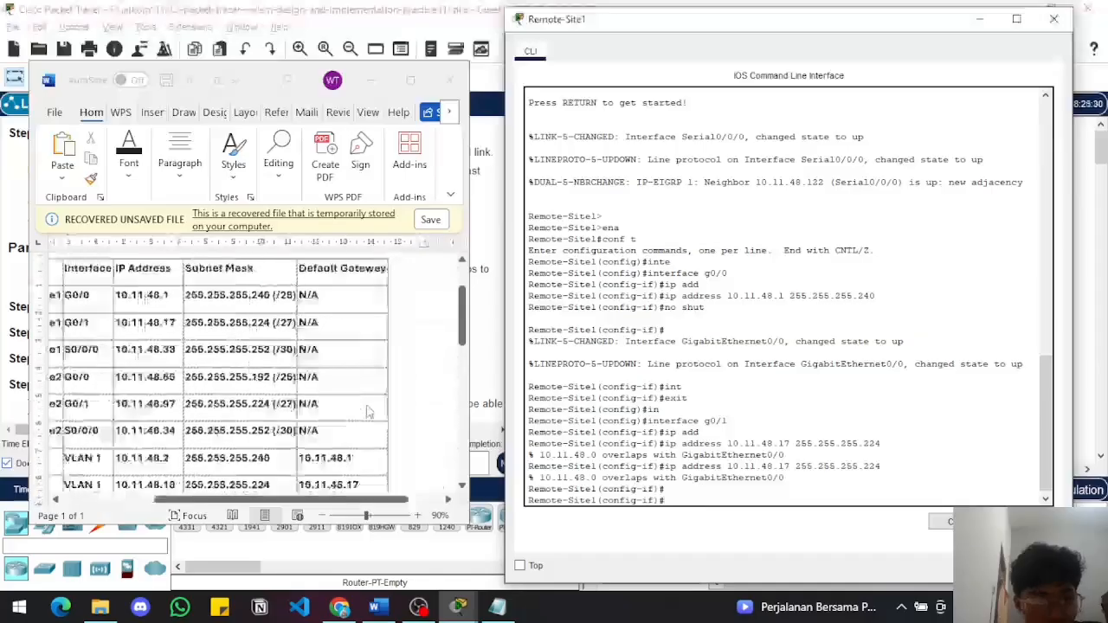
{"action": "scroll", "coordinate": [371, 413], "scroll_direction": "left", "scroll_amount": 4}
{"action": "scroll", "coordinate": [370, 412], "scroll_direction": "down", "scroll_amount": 5}
{"action": "scroll", "coordinate": [370, 412], "scroll_direction": "down", "scroll_amount": 1}
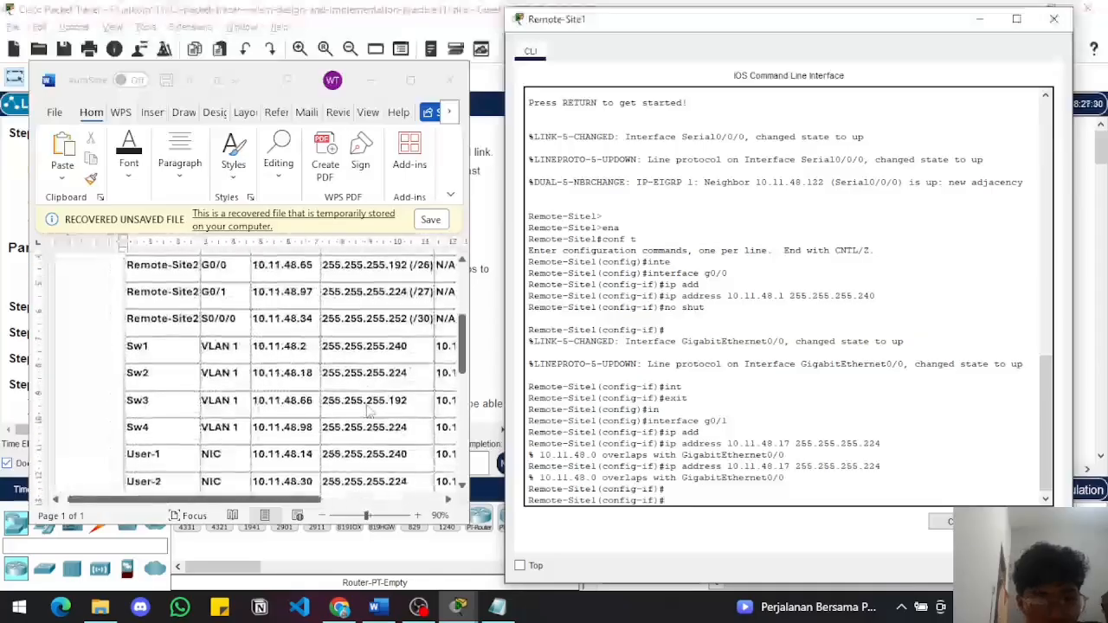
{"action": "scroll", "coordinate": [371, 414], "scroll_direction": "down", "scroll_amount": 2}
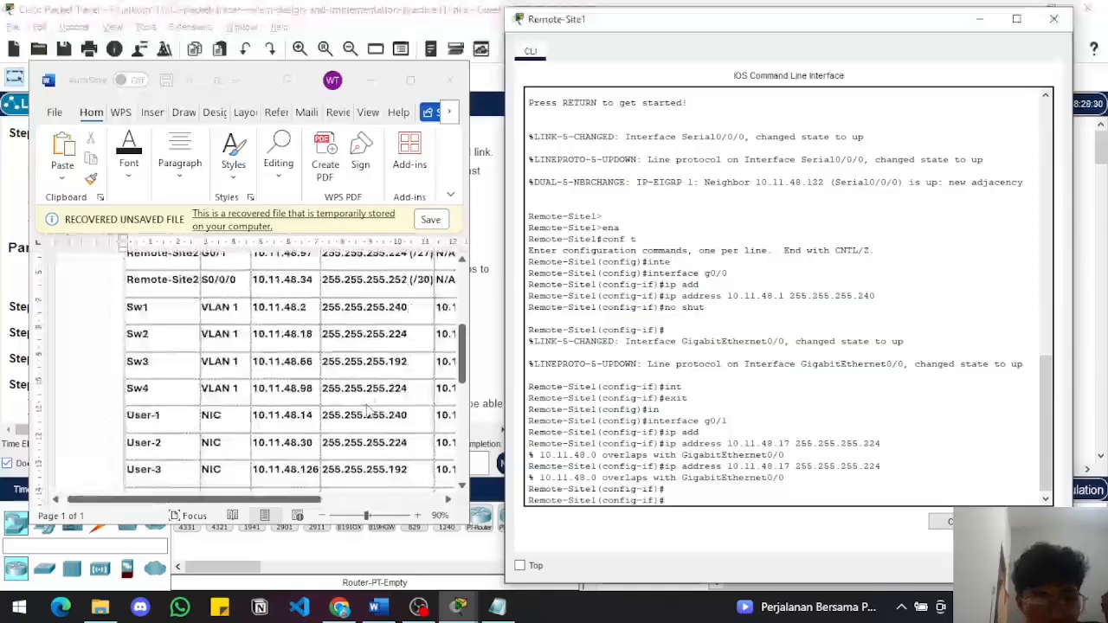
{"action": "scroll", "coordinate": [367, 410], "scroll_direction": "up", "scroll_amount": 2}
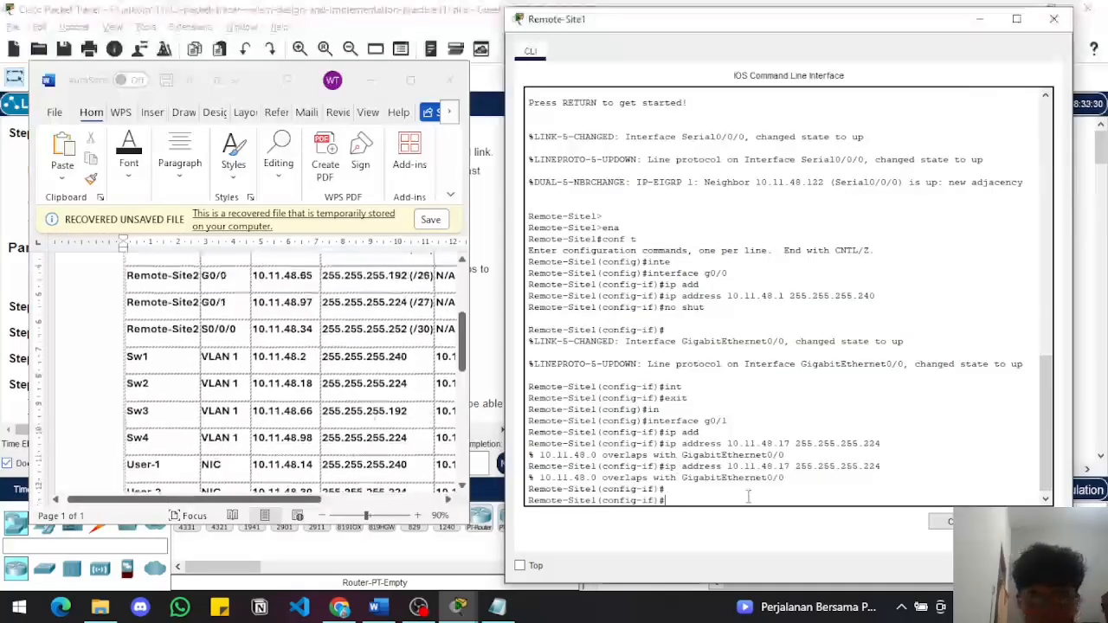
{"action": "scroll", "coordinate": [301, 349], "scroll_direction": "up", "scroll_amount": 1}
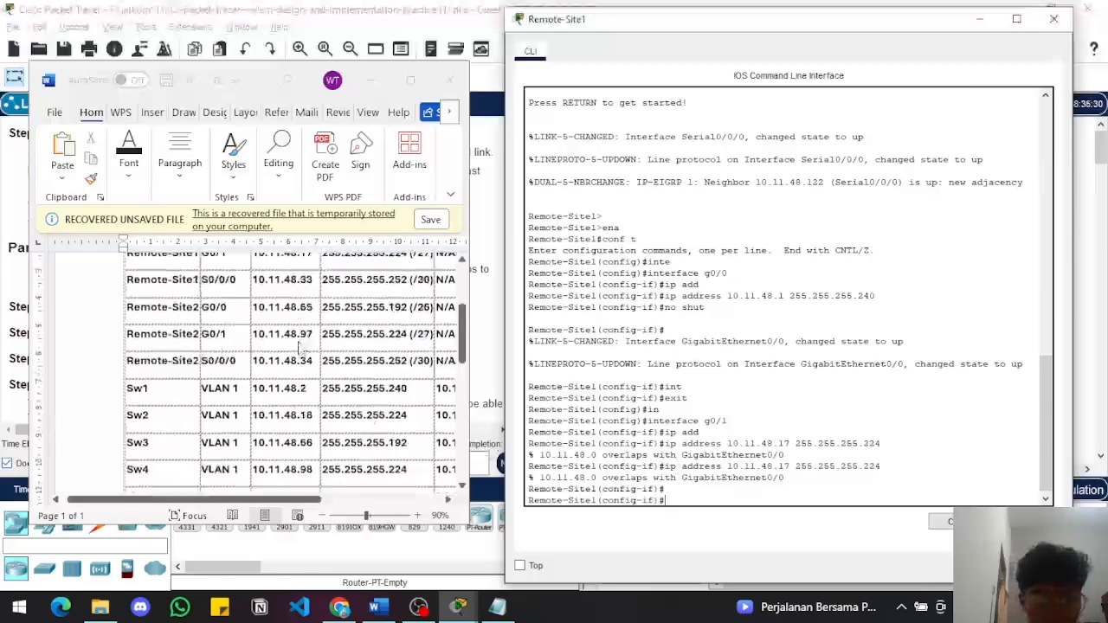
{"action": "scroll", "coordinate": [300, 346], "scroll_direction": "up", "scroll_amount": 1}
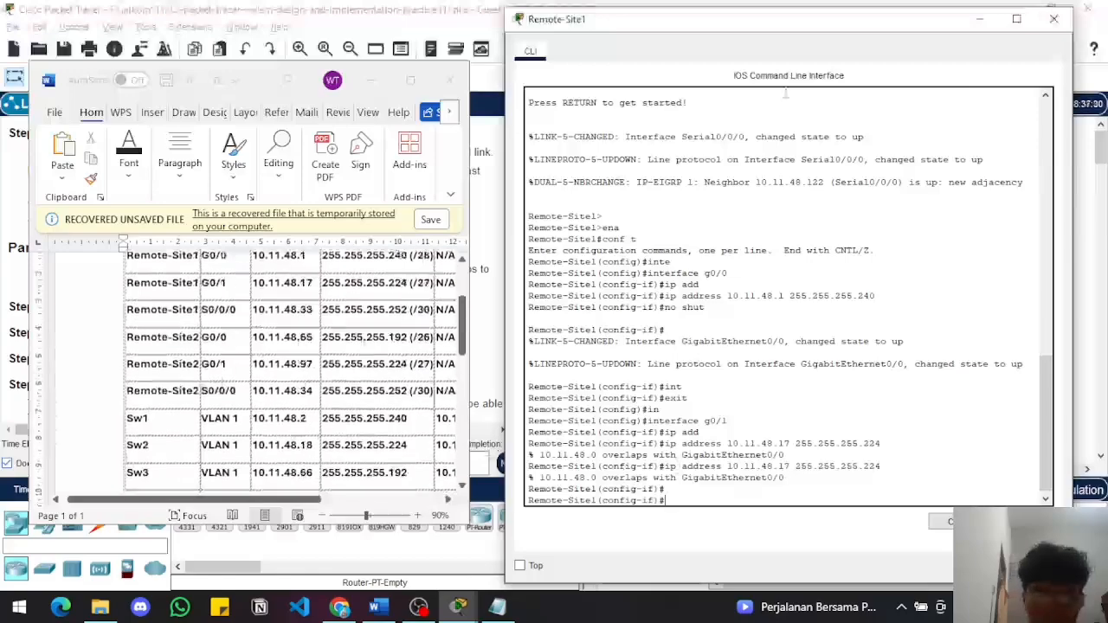
{"action": "left_click", "coordinate": [979, 18]}
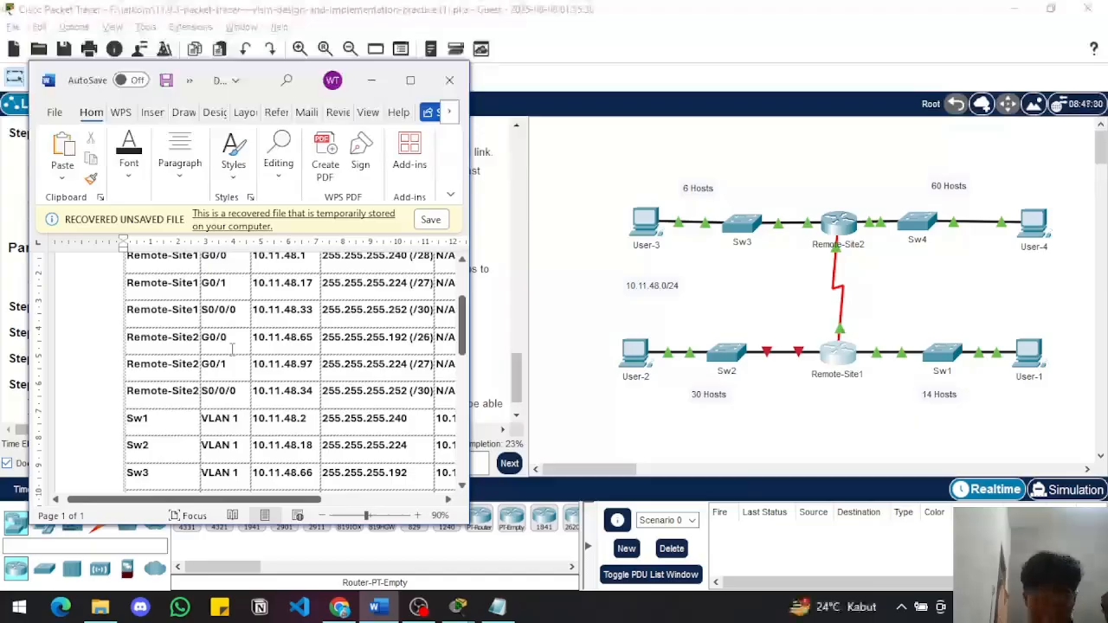
{"action": "key", "text": "alt+Tab"}
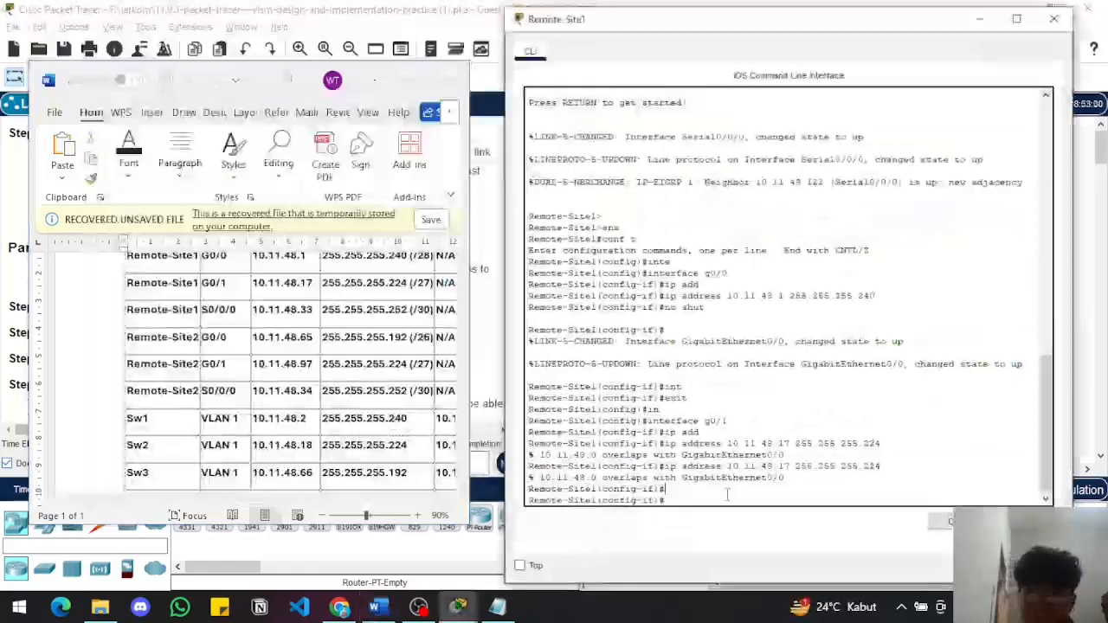
Assign 10.11.48.65 with mask 255.255.255.224 to Remote-Site1's g0/1 interface and enable it with no shut
{"action": "key", "text": "Return"}
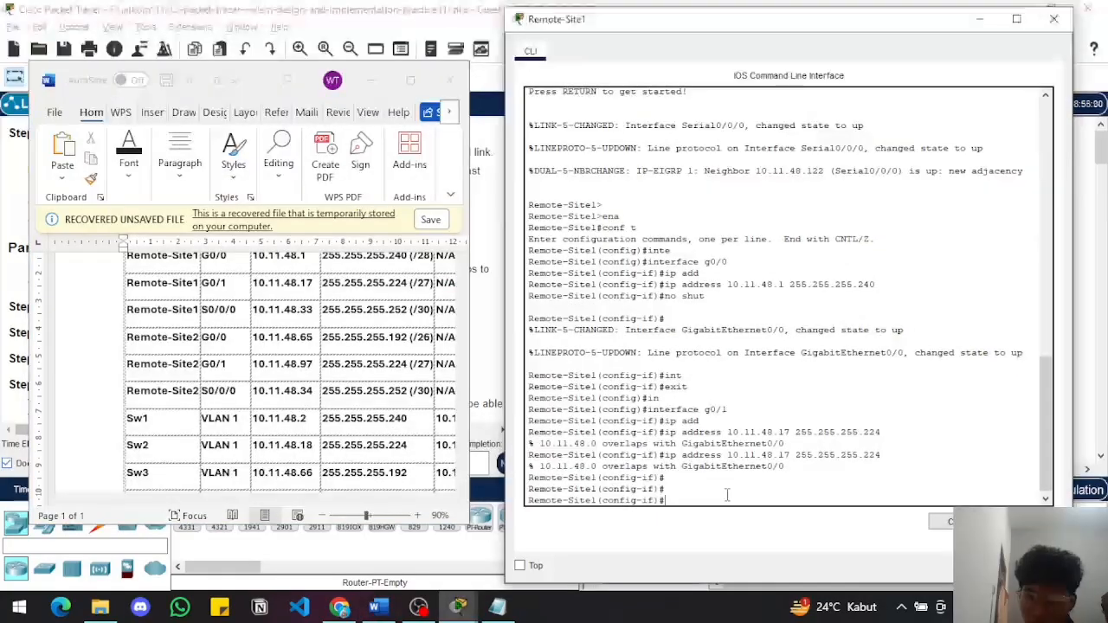
{"action": "key", "text": "Up"}
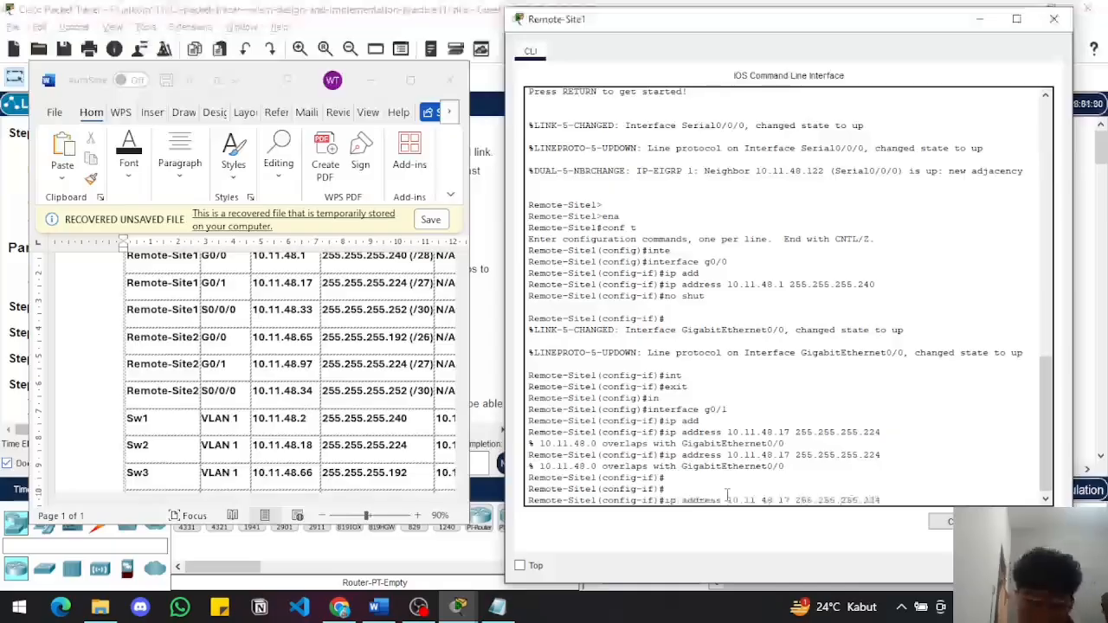
{"action": "key", "text": "BackSpace"}
{"action": "key", "text": "BackSpace"}
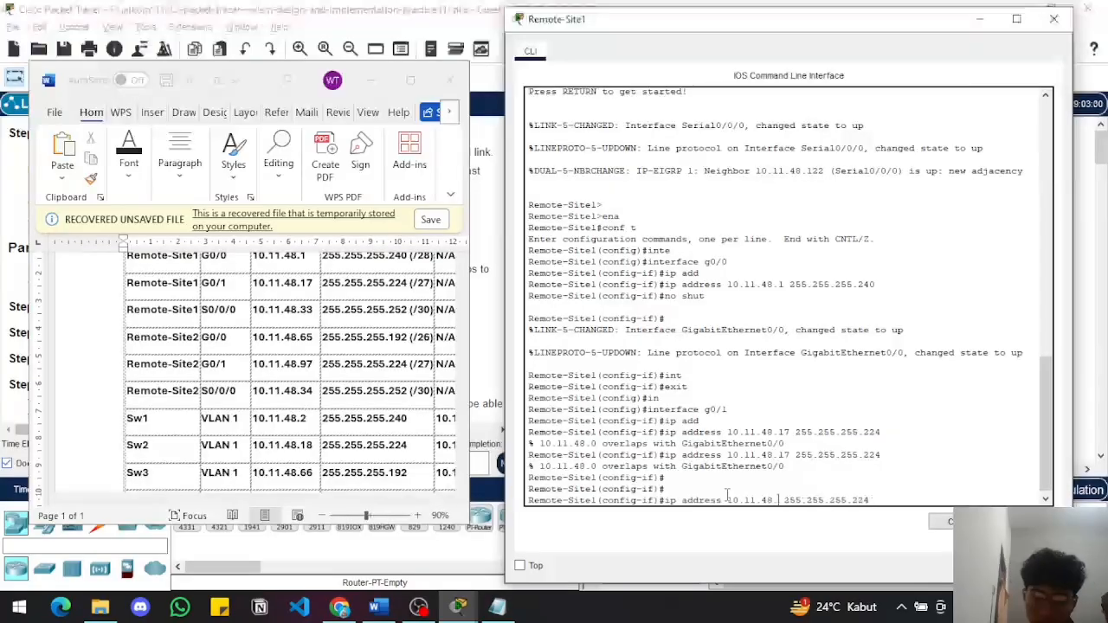
{"action": "type", "text": "65"}
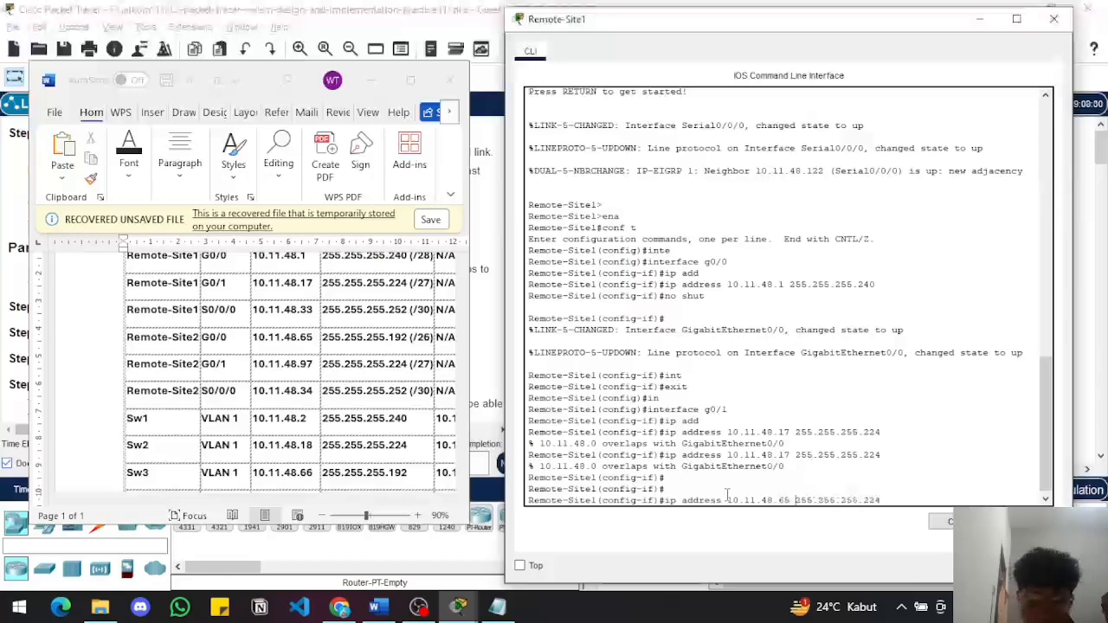
{"action": "key", "text": "Return"}
{"action": "key", "text": "Return"}
{"action": "type", "text": "n"}
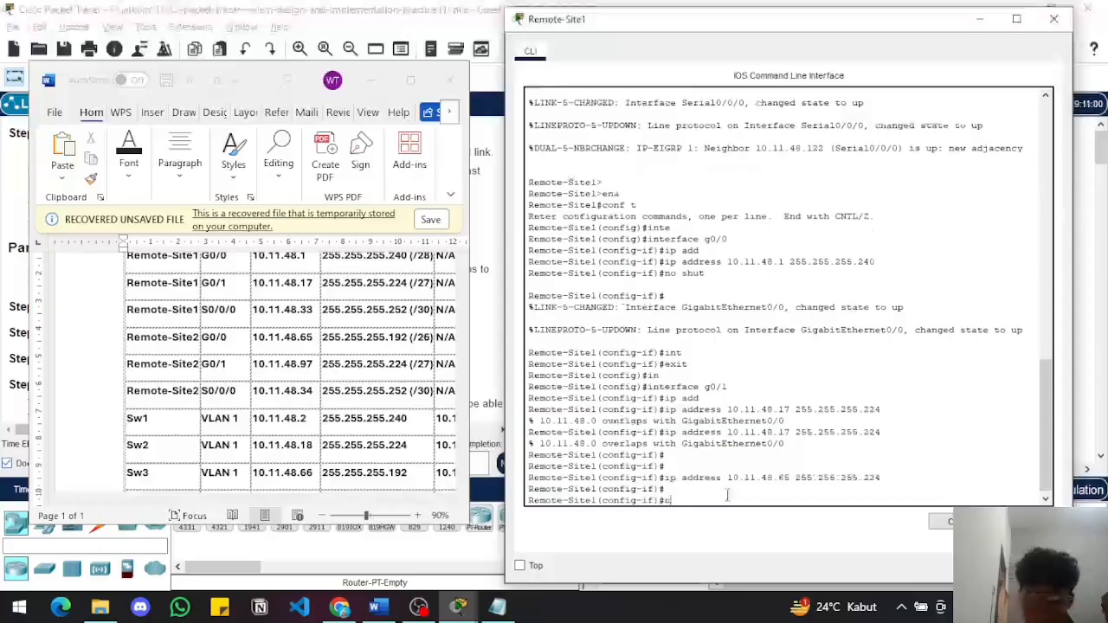
{"action": "type", "text": "o sh"}
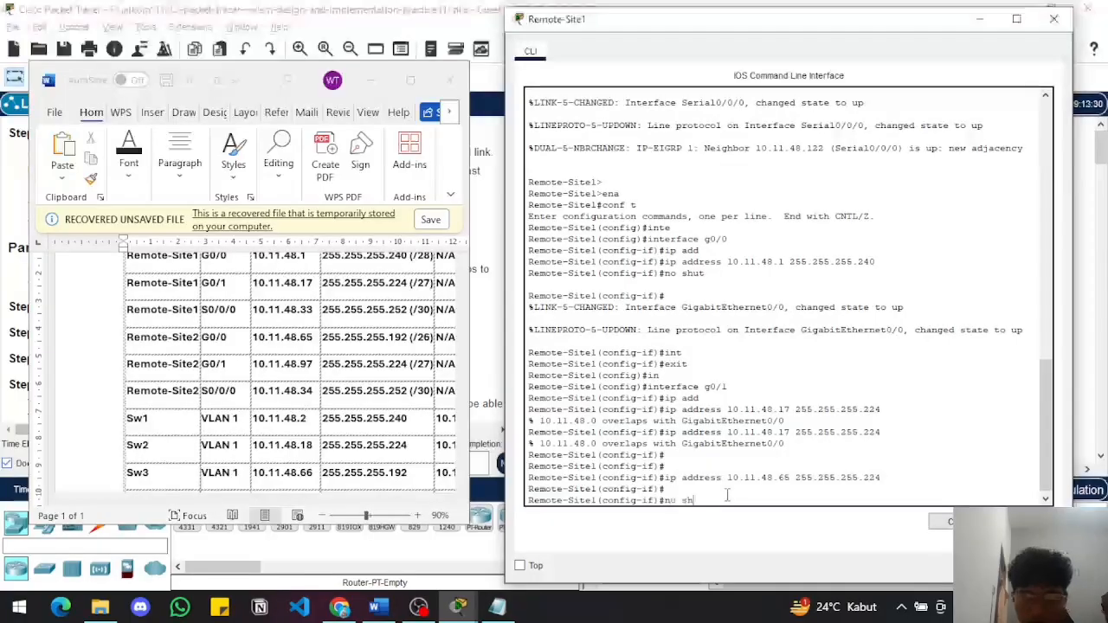
{"action": "type", "text": "ut"}
{"action": "key", "text": "Return"}
{"action": "key", "text": "Return"}
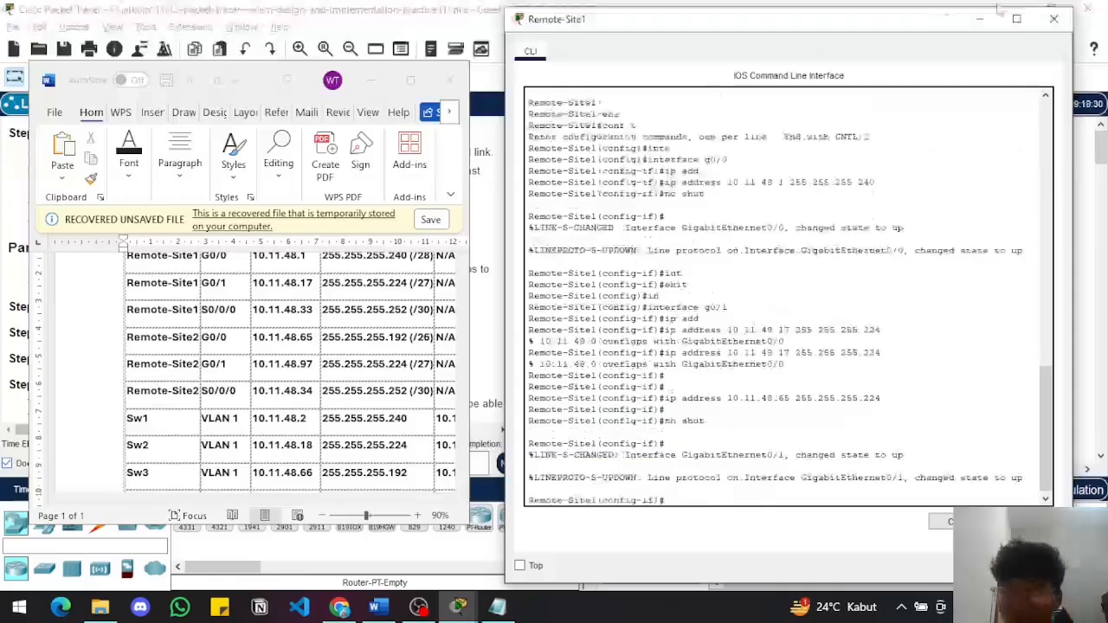
Minimize the CLI and Word table, and review the assessment items in the activity's check results
{"action": "left_click", "coordinate": [978, 21]}
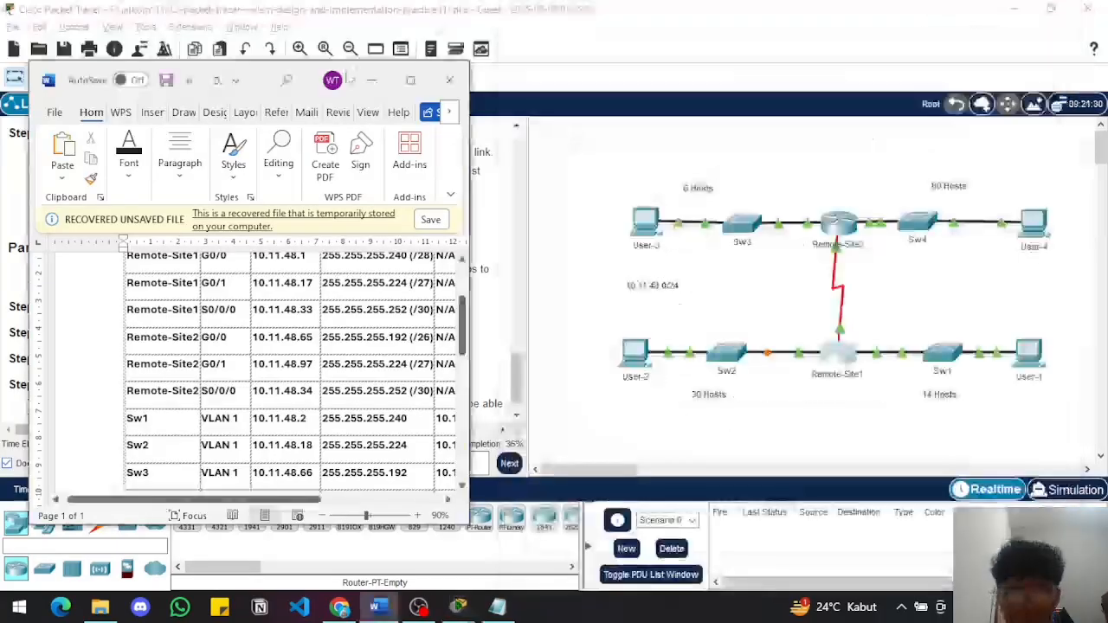
{"action": "left_click", "coordinate": [373, 82]}
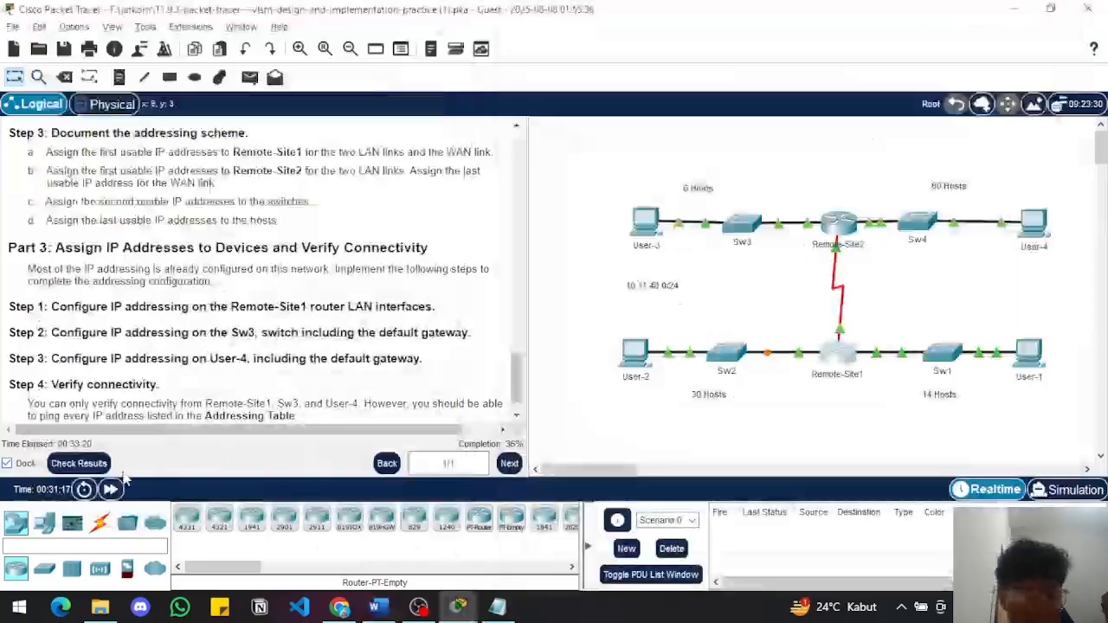
{"action": "left_click", "coordinate": [80, 465]}
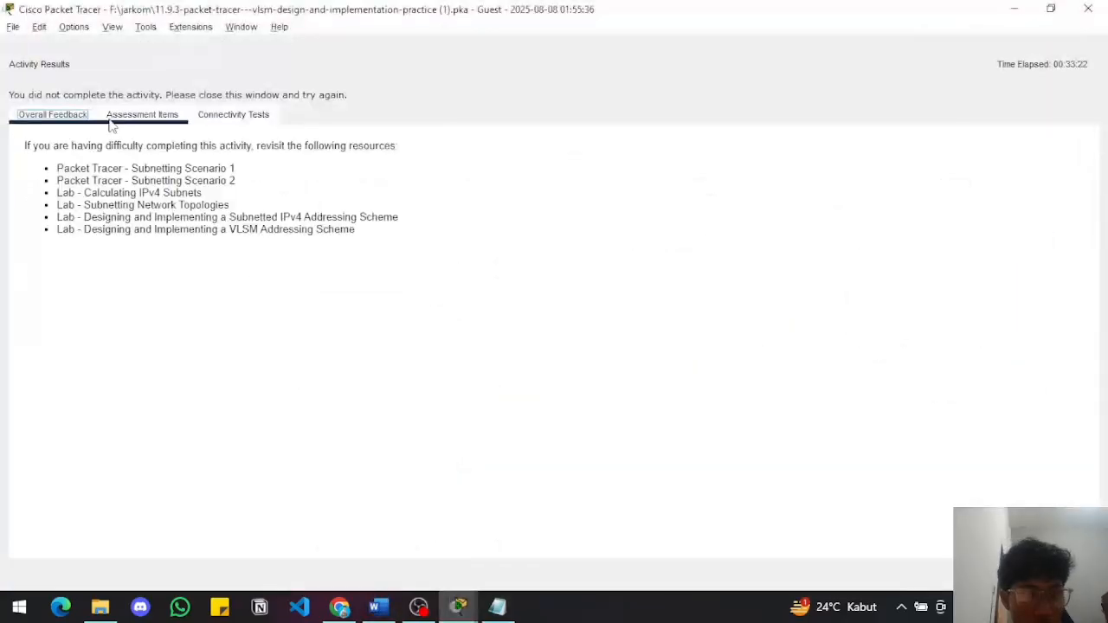
{"action": "left_click", "coordinate": [111, 123]}
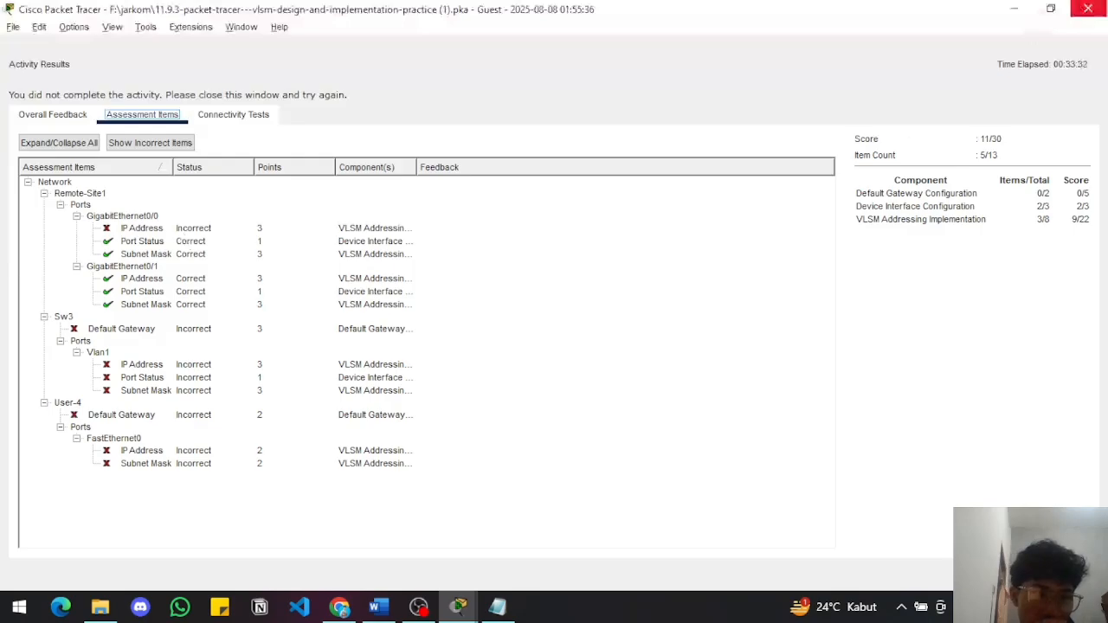
{"action": "left_click", "coordinate": [1089, 8]}
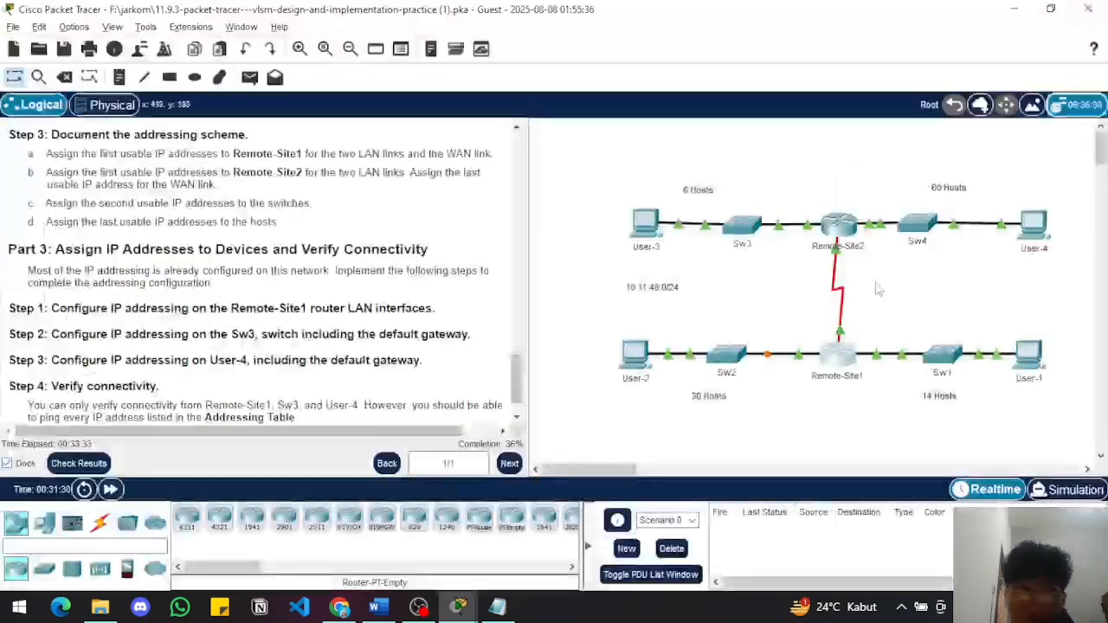
Reopen Remote-Site1's CLI, exit the g0/1 configuration and enter interface configuration for g0/0
{"action": "left_click", "coordinate": [832, 355]}
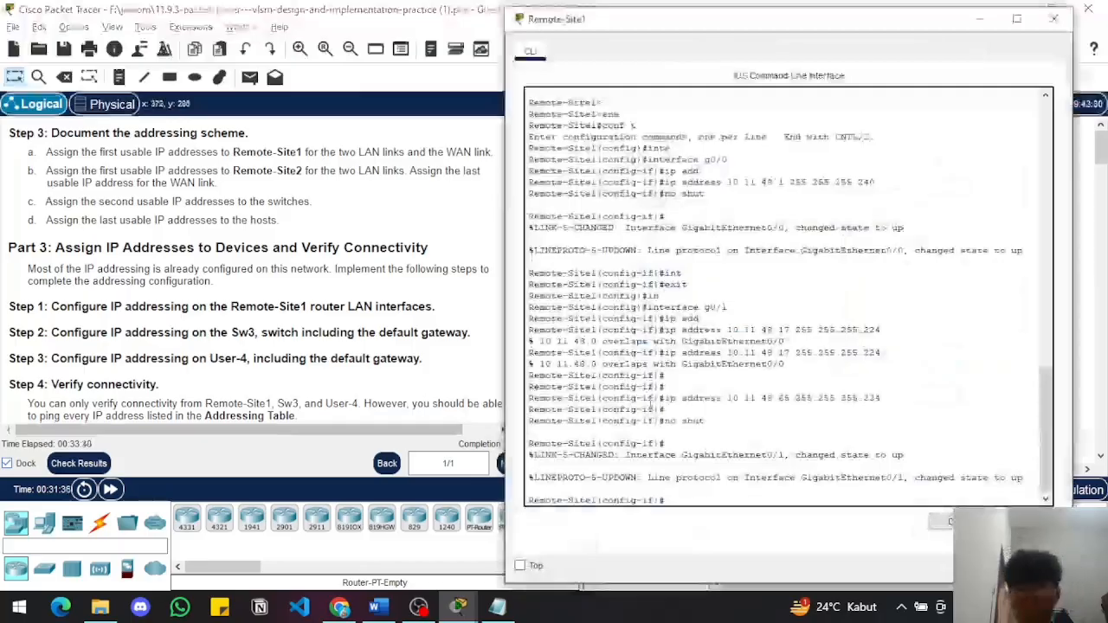
{"action": "left_click", "coordinate": [692, 502]}
{"action": "type", "text": "exit"}
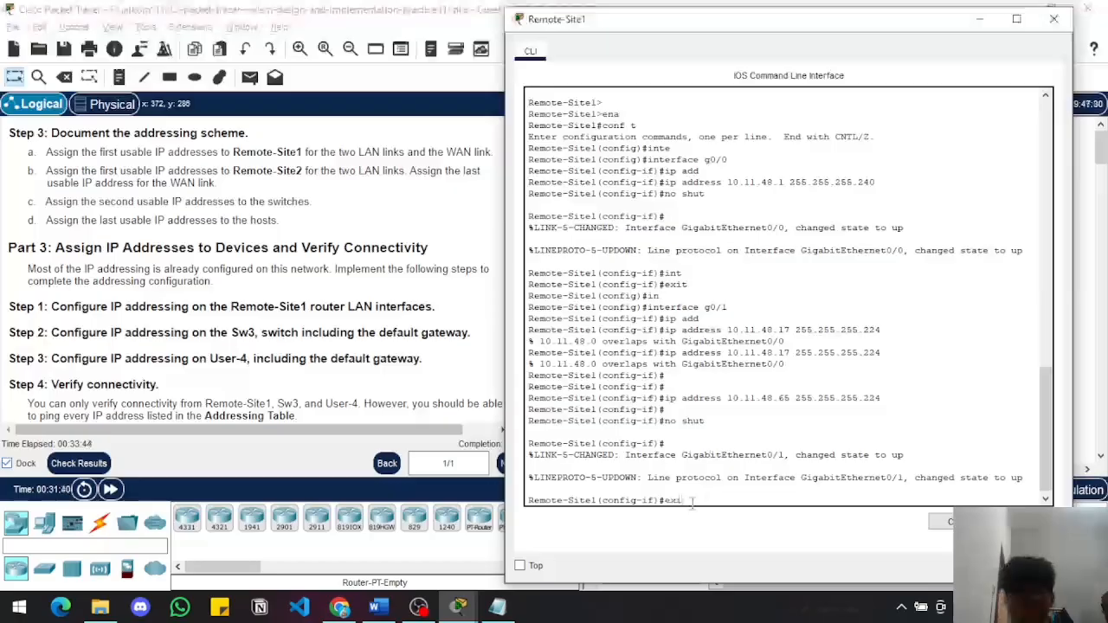
{"action": "key", "text": "Return"}
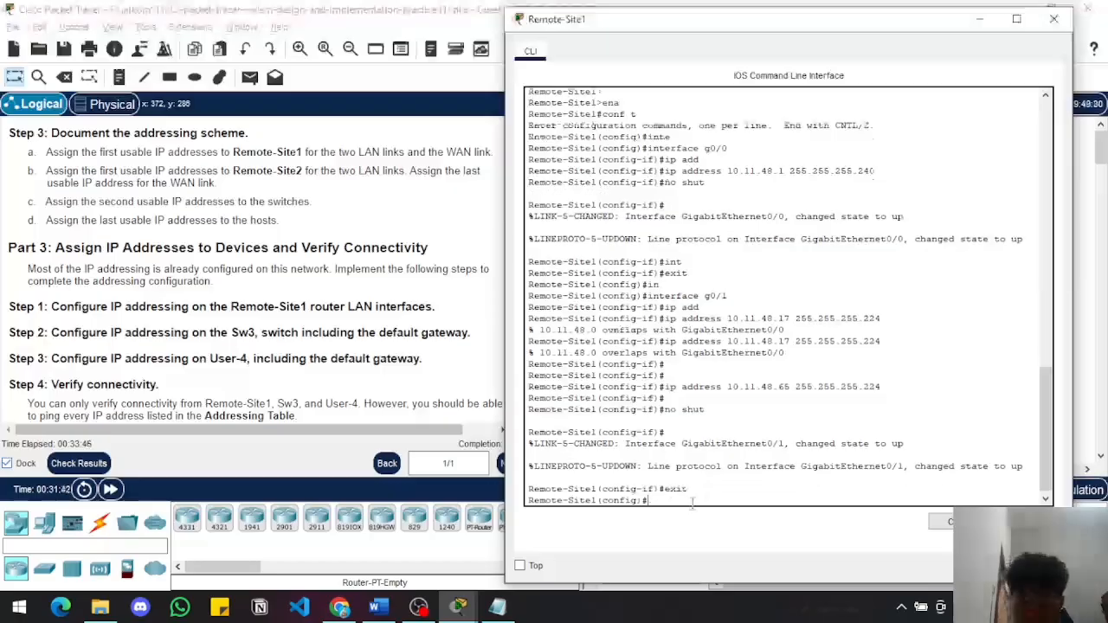
{"action": "type", "text": "in"}
{"action": "key", "text": "Tab"}
{"action": "type", "text": "g"}
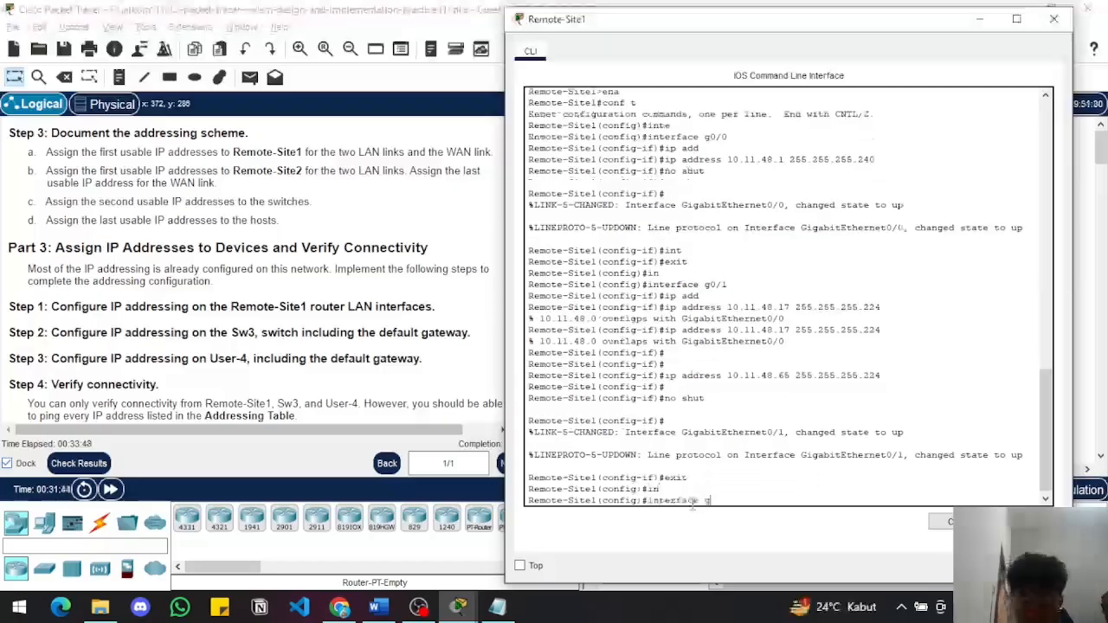
{"action": "type", "text": "0/0"}
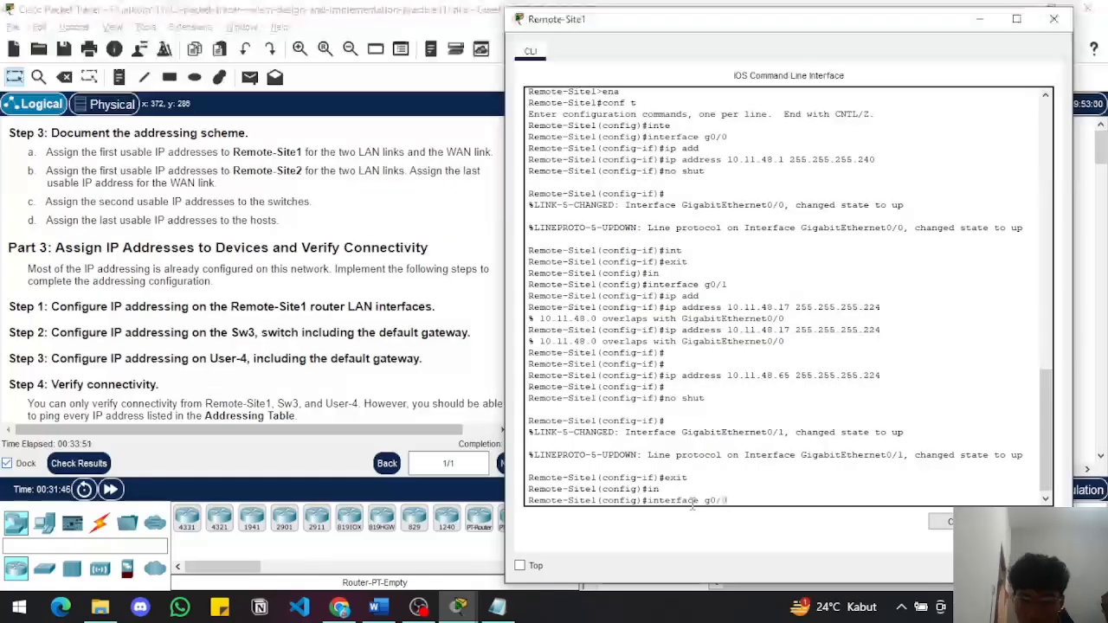
{"action": "key", "text": "Return"}
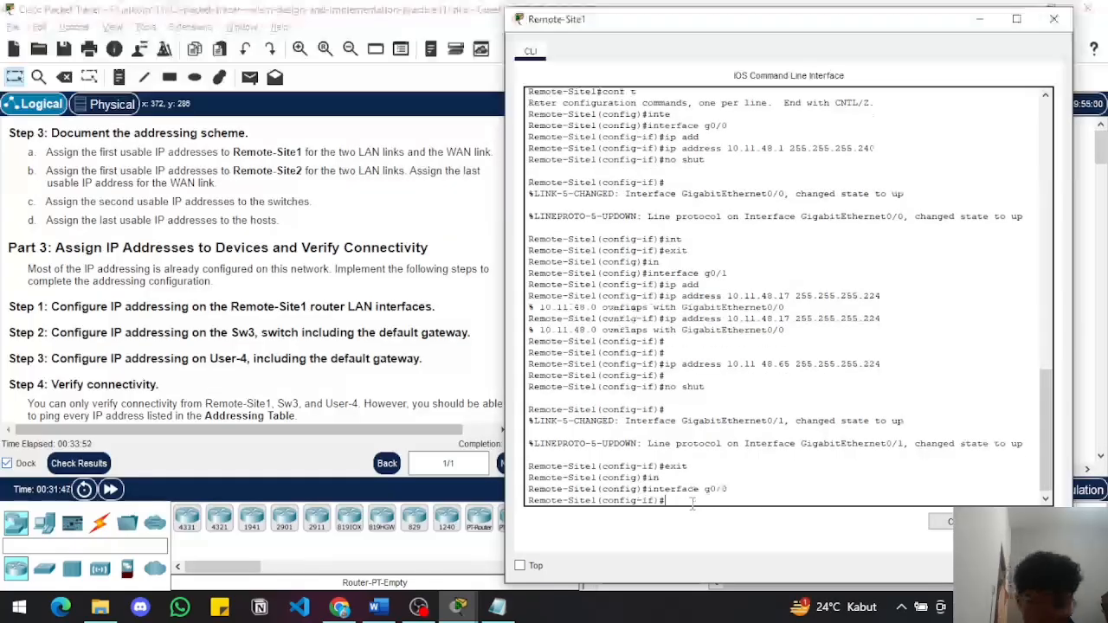
Assign 10.11.48.1 with mask 255.255.255.192 to Remote-Site1's g0/0 interface
{"action": "type", "text": "ip a"}
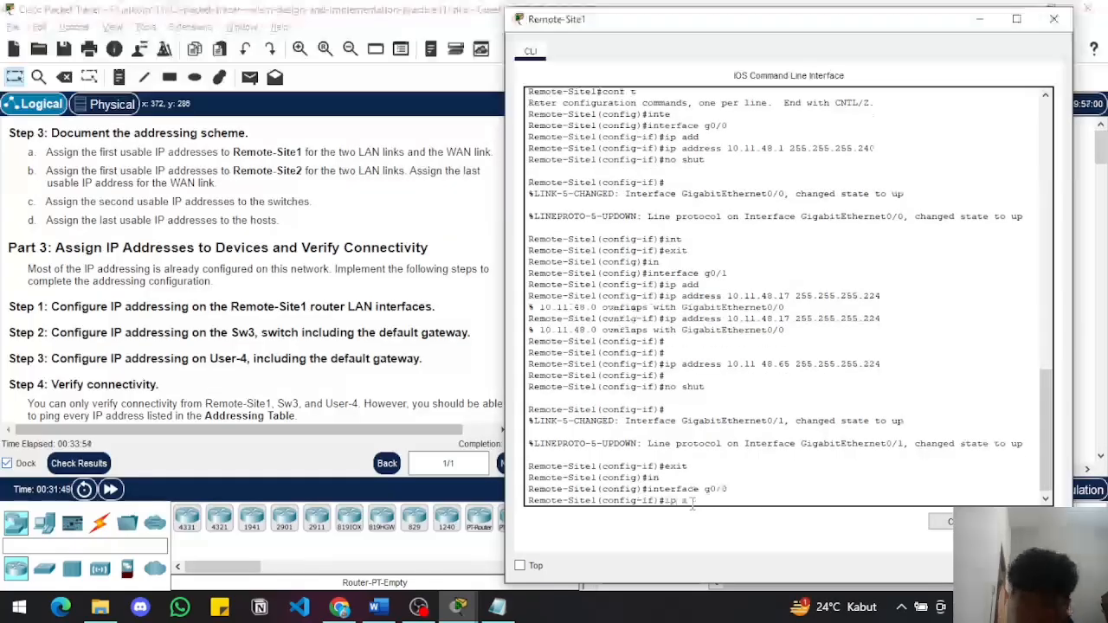
{"action": "type", "text": "dd"}
{"action": "key", "text": "Tab"}
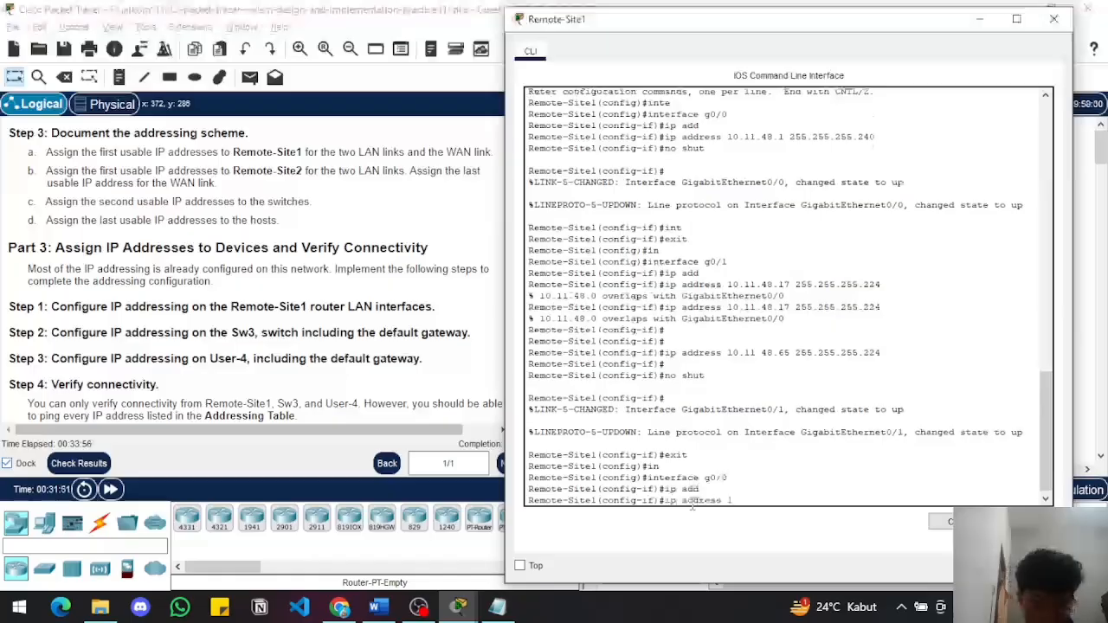
{"action": "type", "text": "1"}
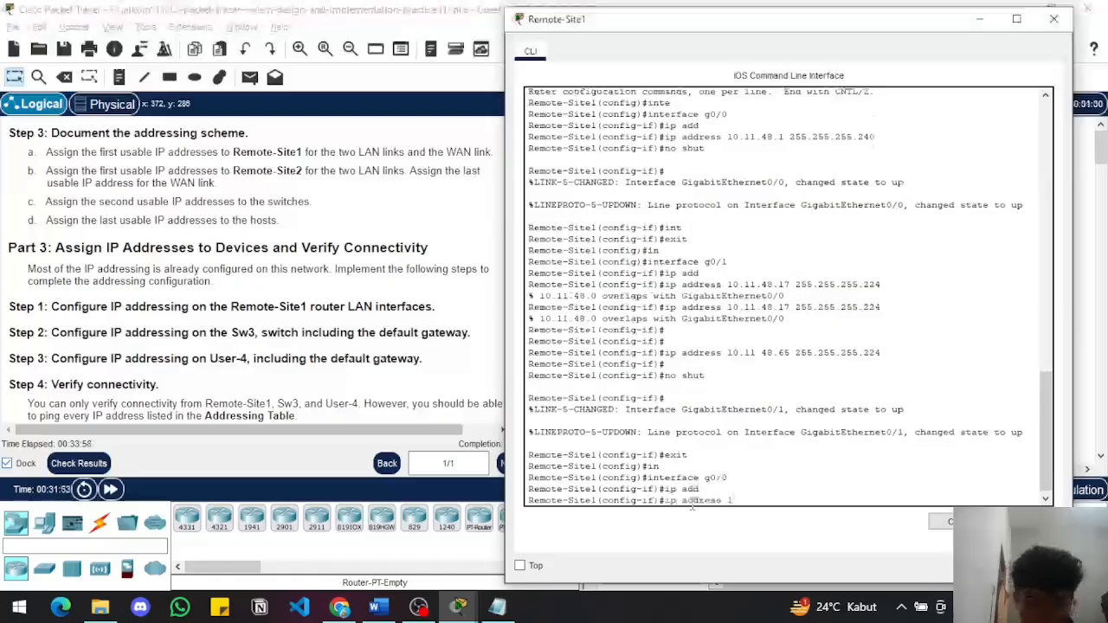
{"action": "type", "text": "0.11."}
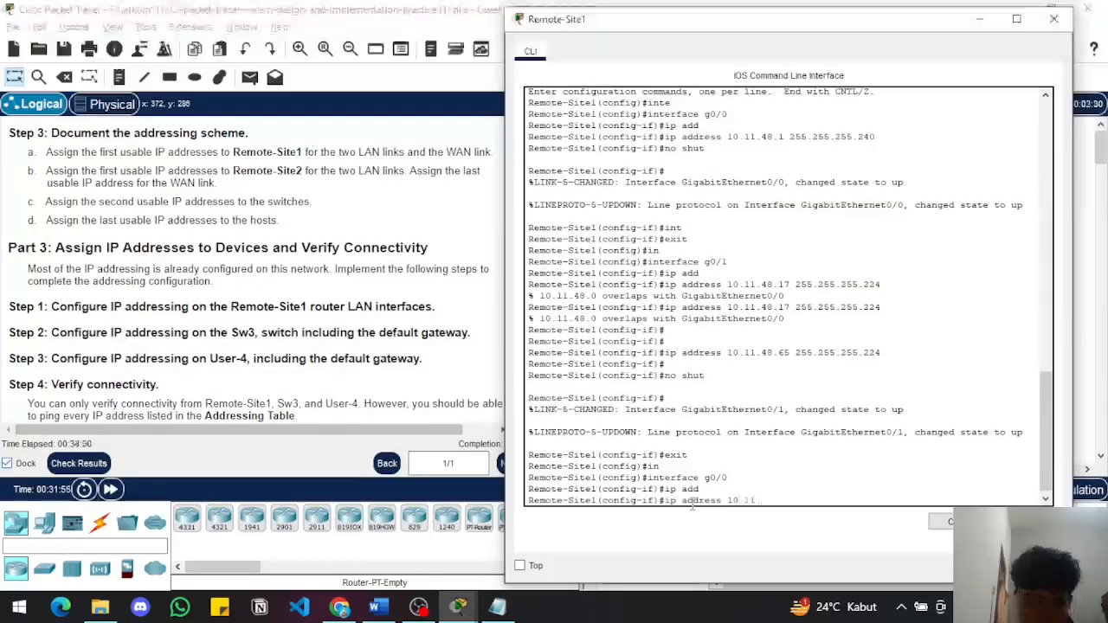
{"action": "type", "text": "48"}
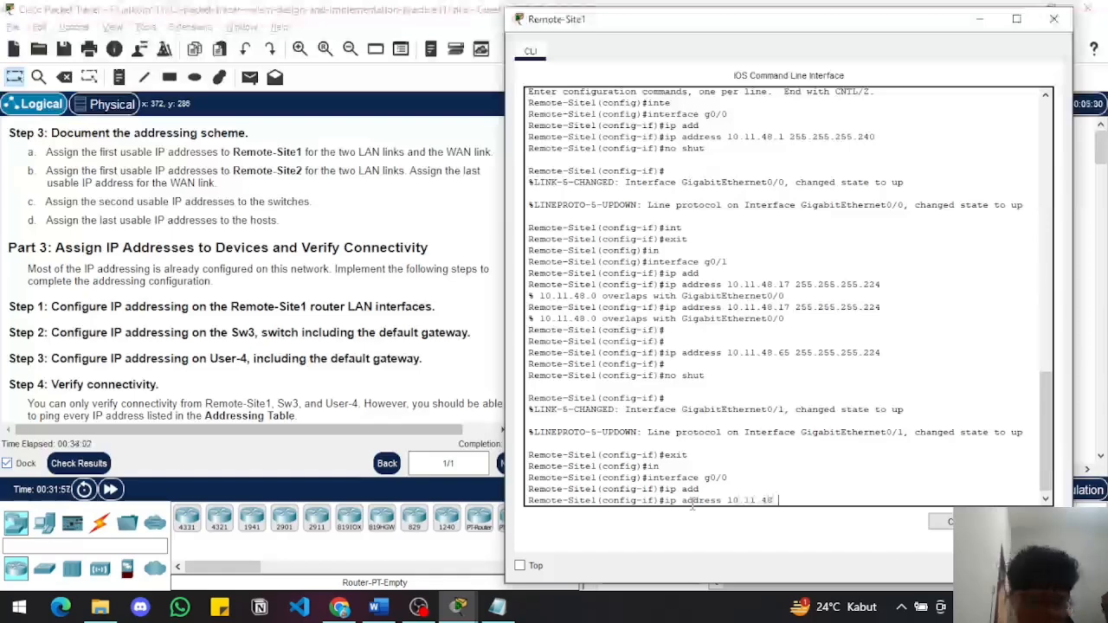
{"action": "type", "text": ".1 255"}
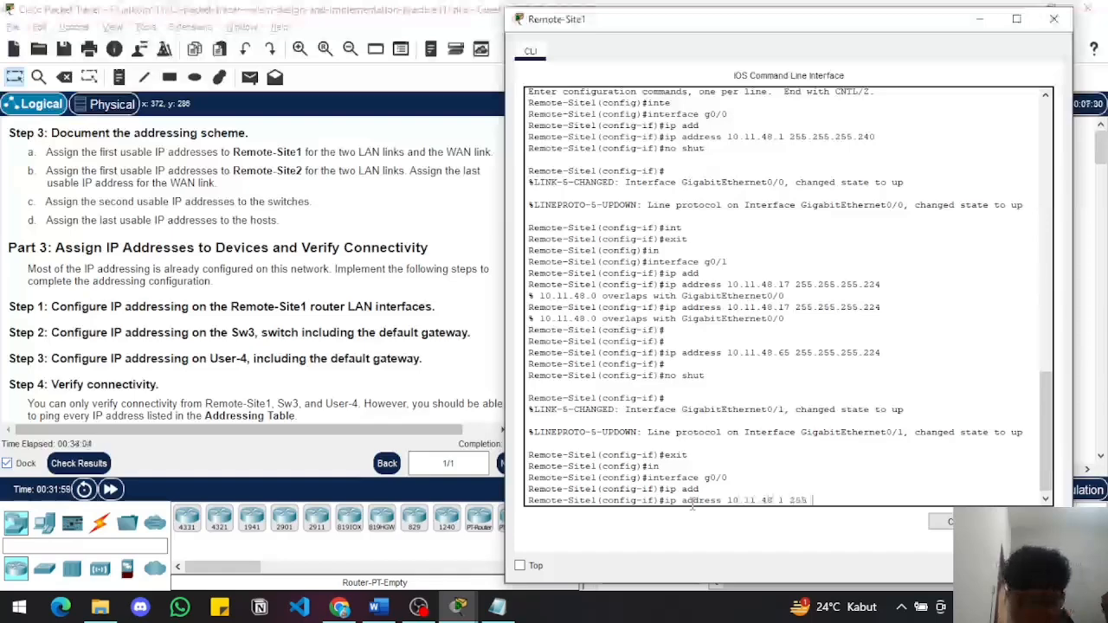
{"action": "type", "text": ".255.255.1"}
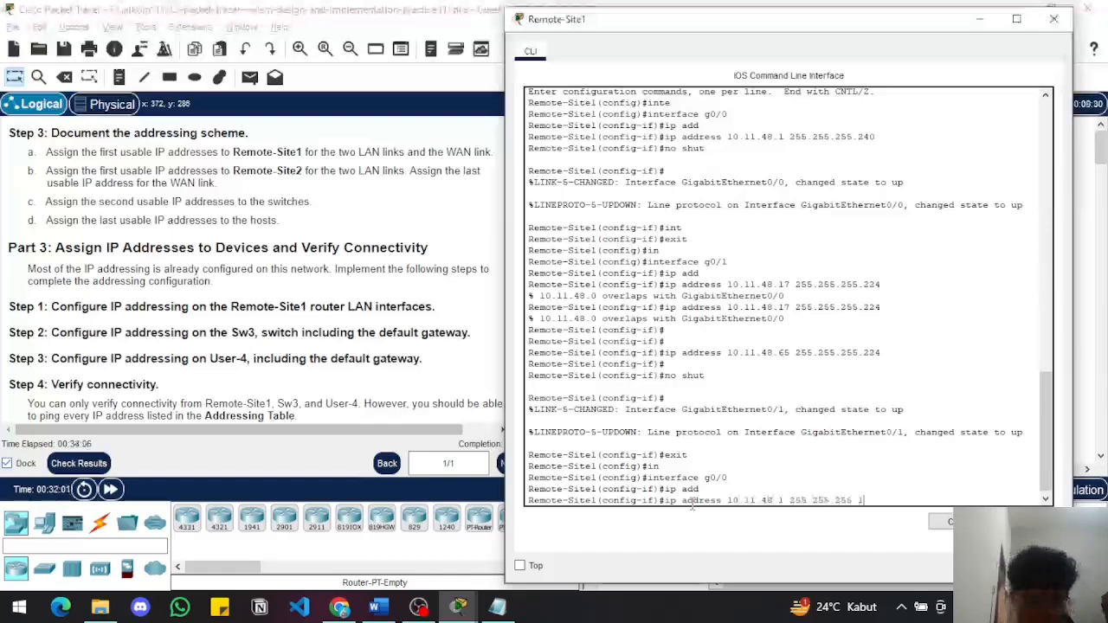
{"action": "type", "text": "92"}
{"action": "key", "text": "Return"}
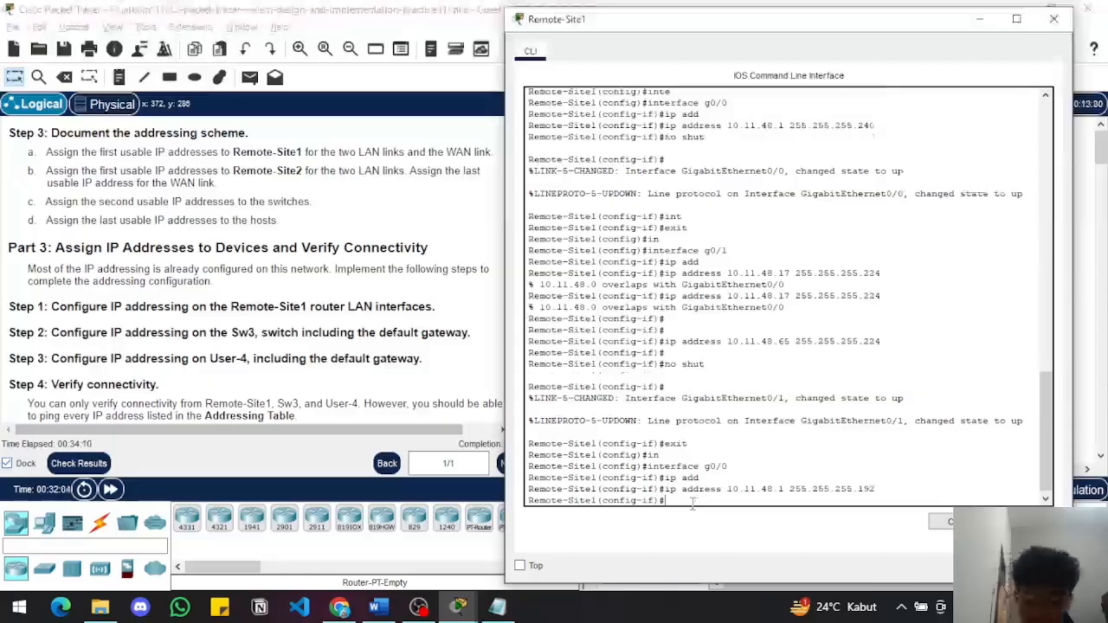
Enable Remote-Site1's g0/0 interface with no shut
{"action": "type", "text": "no shut"}
{"action": "key", "text": "Return"}
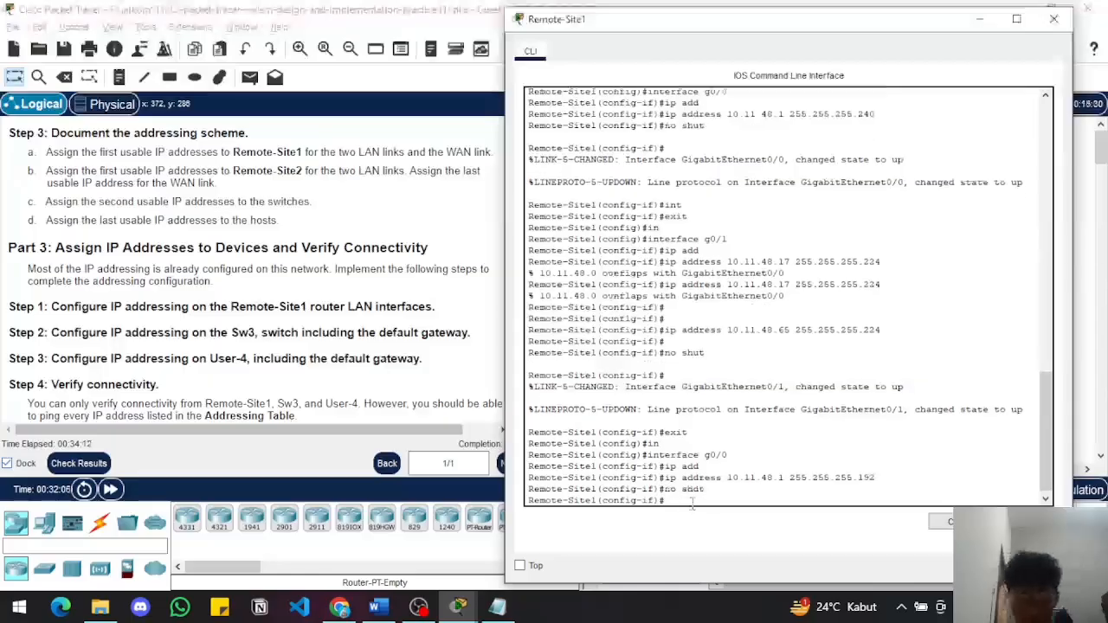
{"action": "key", "text": "Return"}
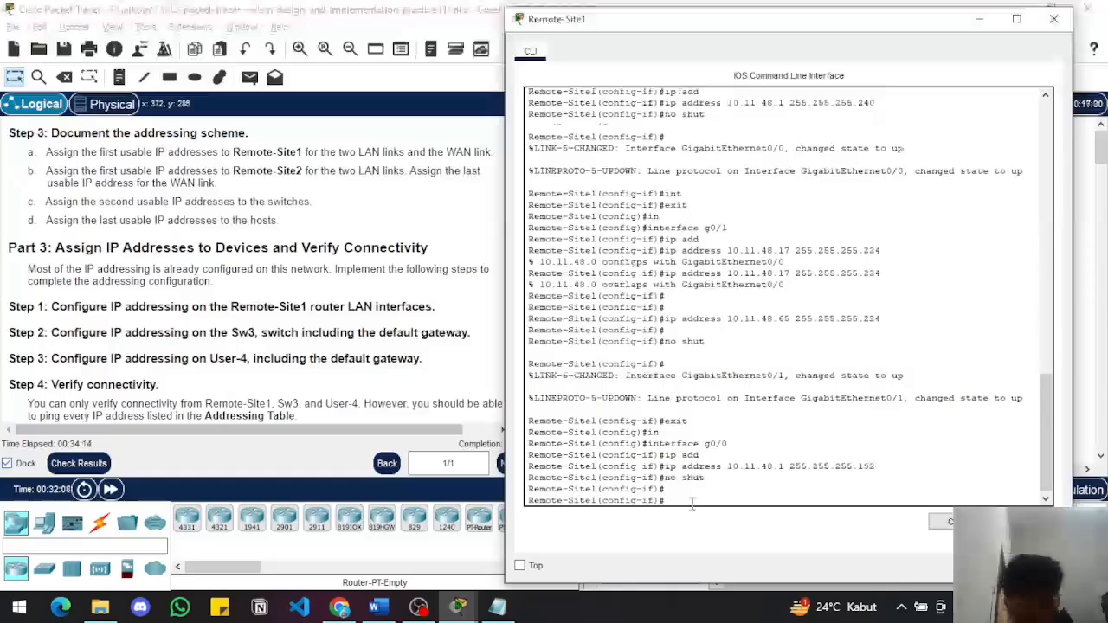
Recheck the activity's assessment items for Remote-Site1's g0/0 and g0/1, and close the results
{"action": "key", "text": "alt+Tab"}
{"action": "key", "text": "alt+Tab"}
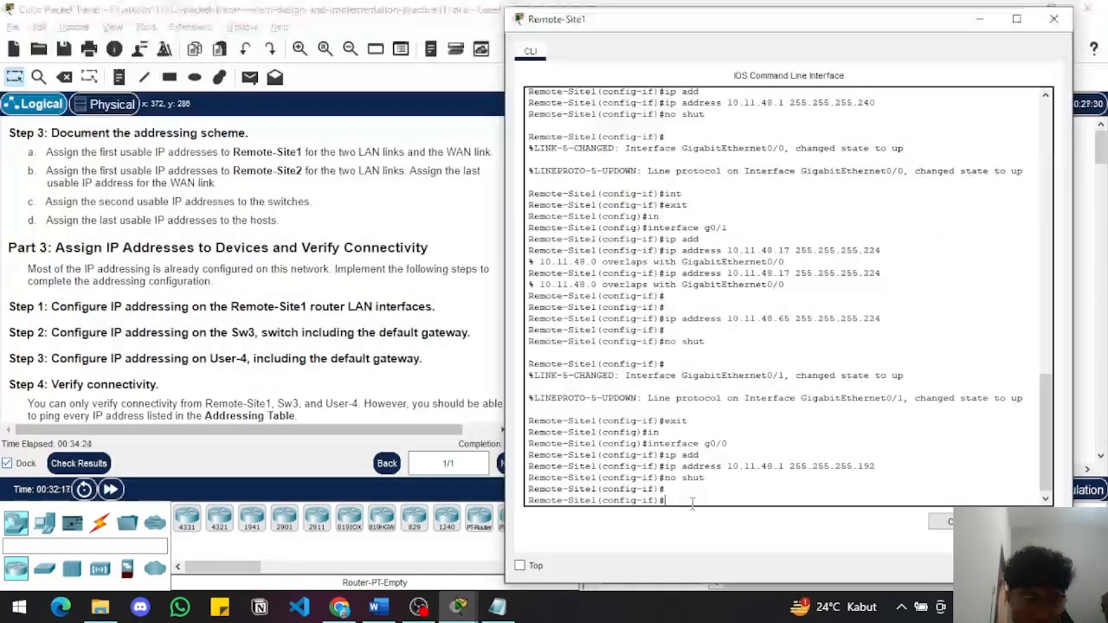
{"action": "left_click", "coordinate": [333, 356]}
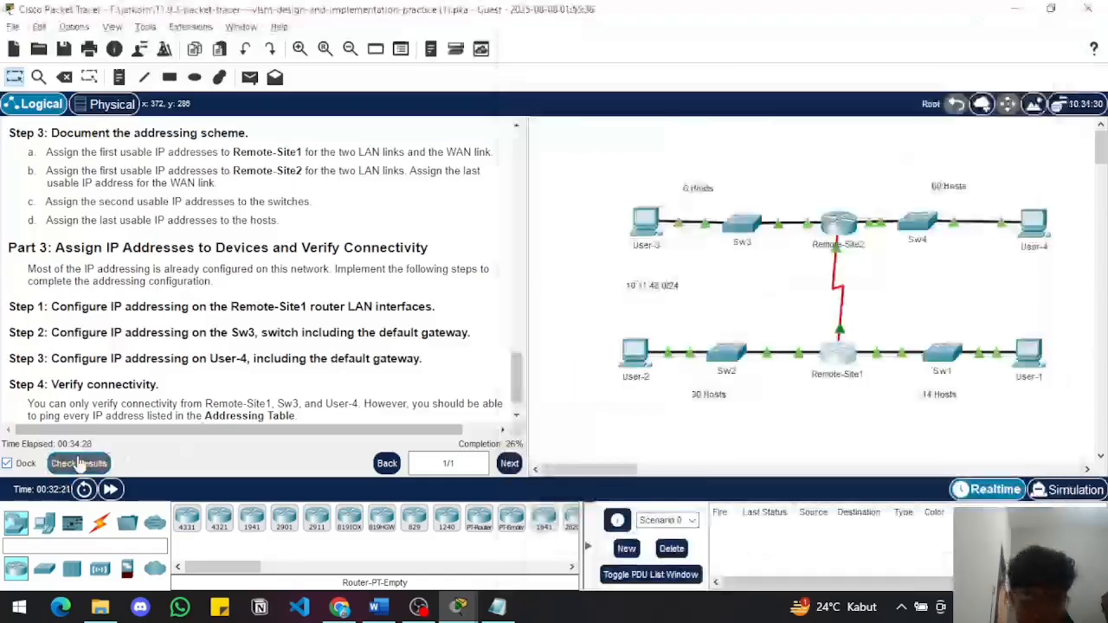
{"action": "left_click", "coordinate": [78, 464]}
{"action": "left_click", "coordinate": [141, 121]}
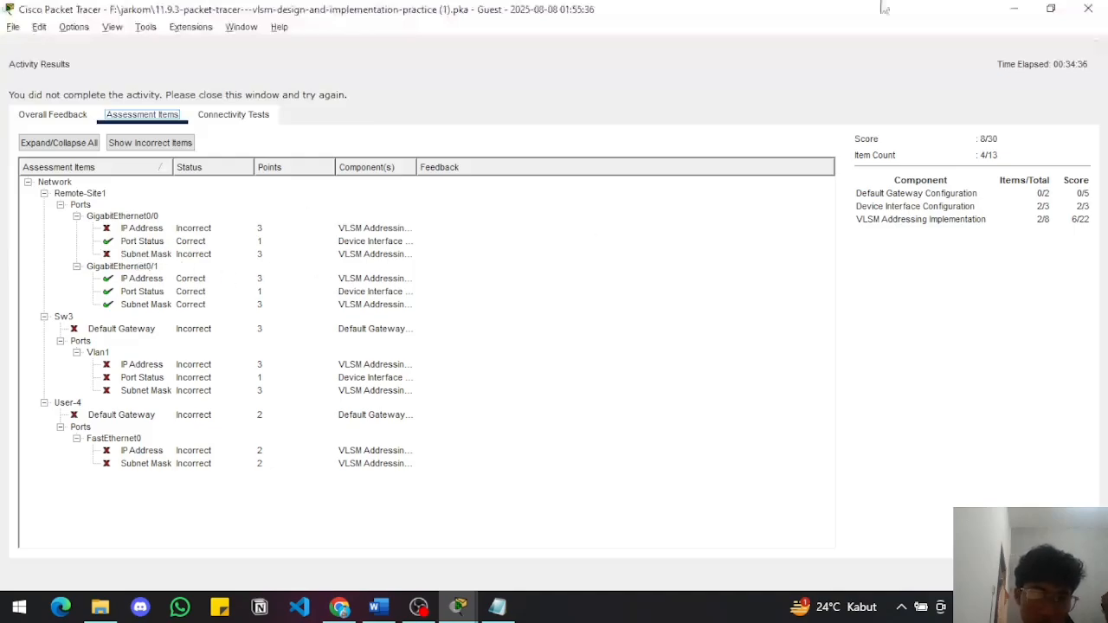
{"action": "left_click", "coordinate": [1088, 9]}
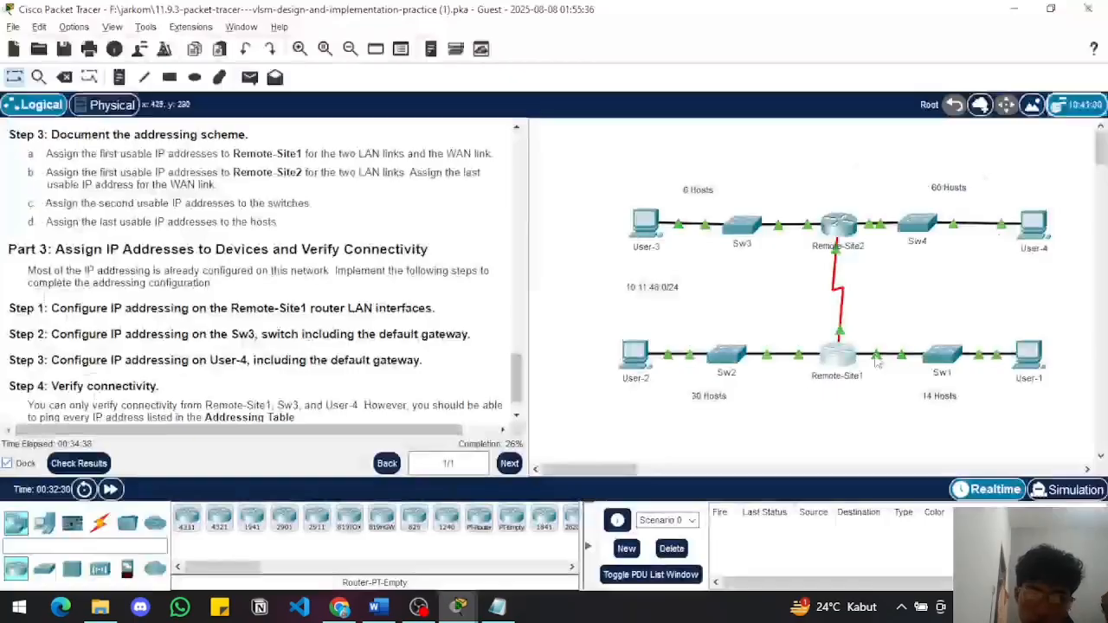
Consult the Word addressing table and reassign Remote-Site1's g0/0 interface to 10.11.48.1 with mask 255.255.255.240
{"action": "mouse_move", "coordinate": [458, 606]}
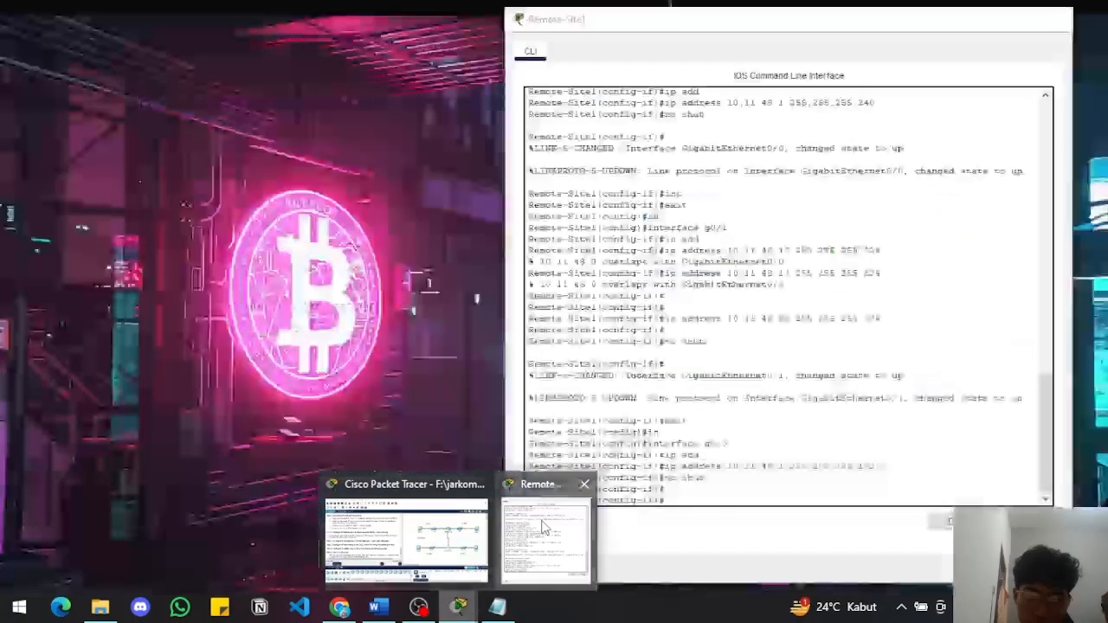
{"action": "left_click", "coordinate": [544, 527]}
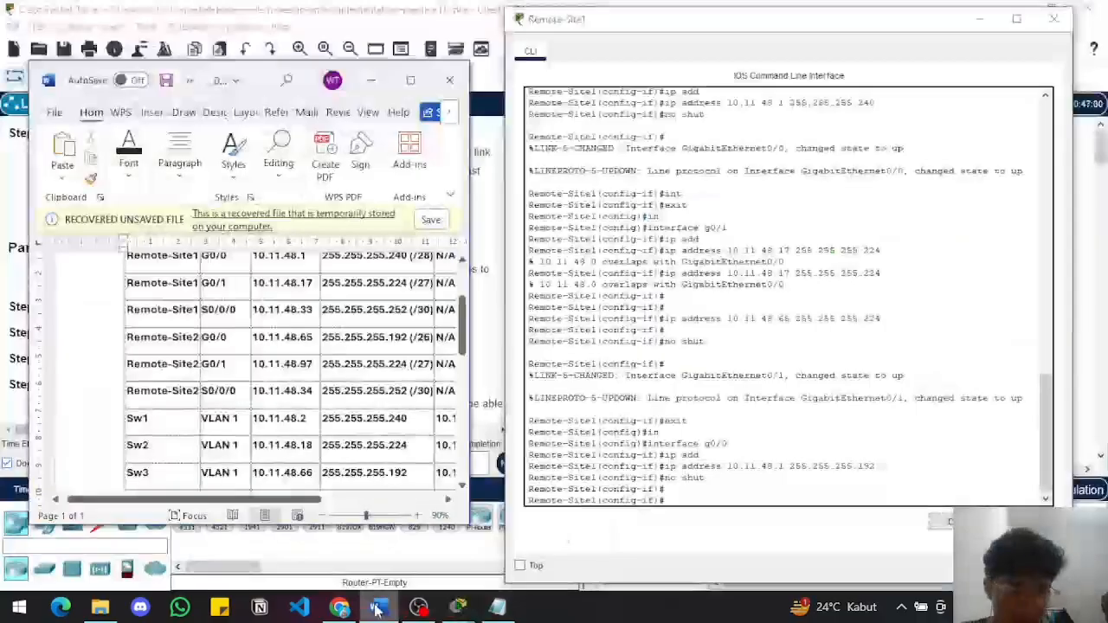
{"action": "scroll", "coordinate": [346, 381], "scroll_direction": "up", "scroll_amount": 2}
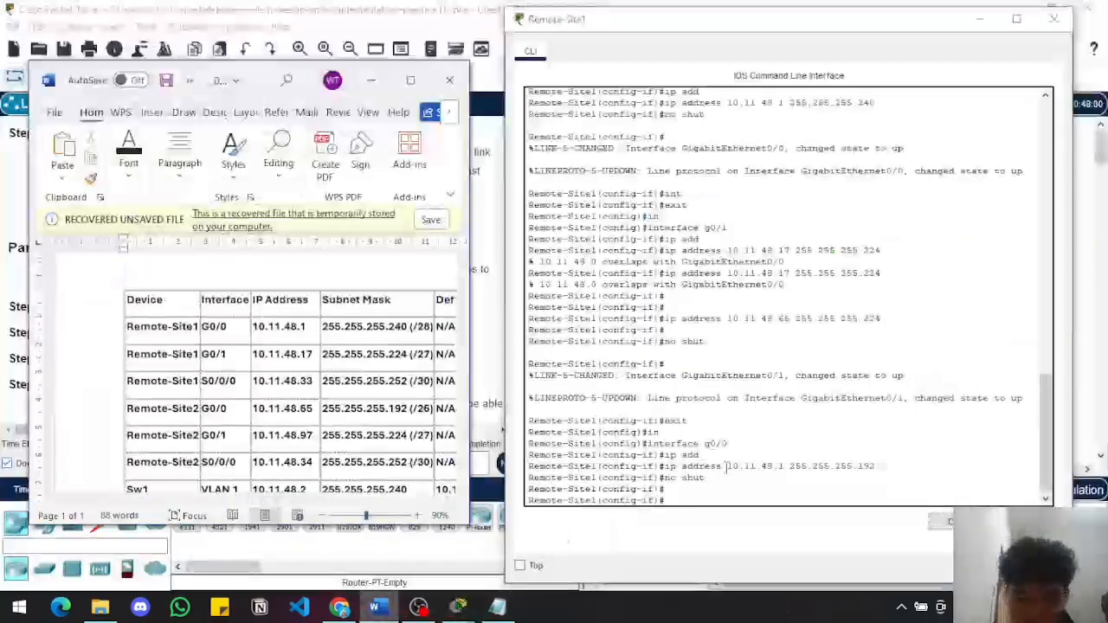
{"action": "left_click", "coordinate": [686, 499]}
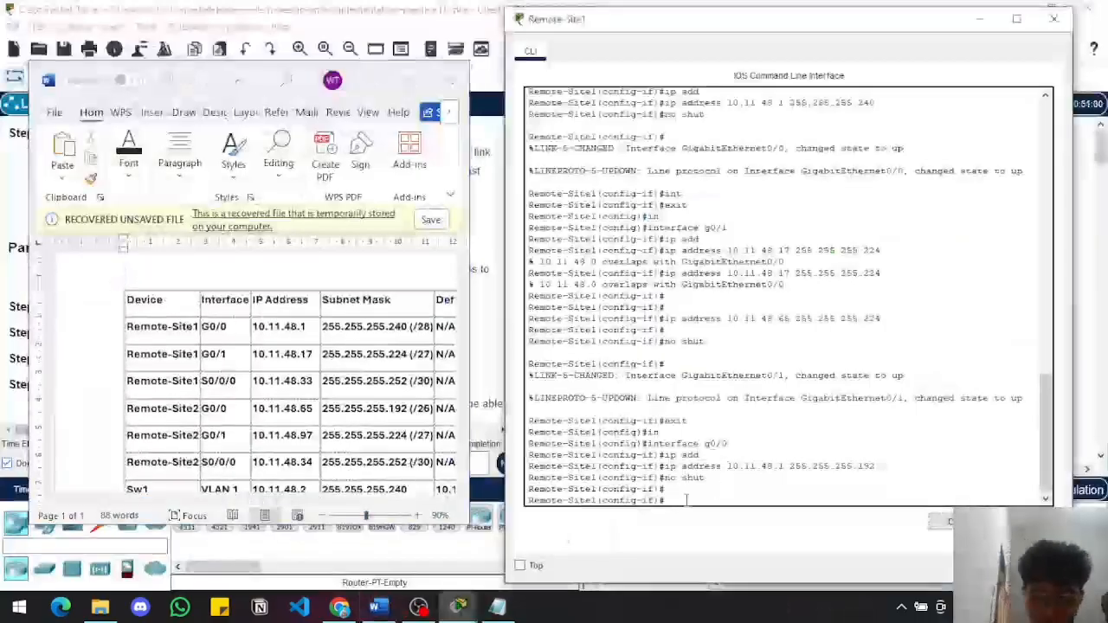
{"action": "key", "text": "Up"}
{"action": "key", "text": "Up"}
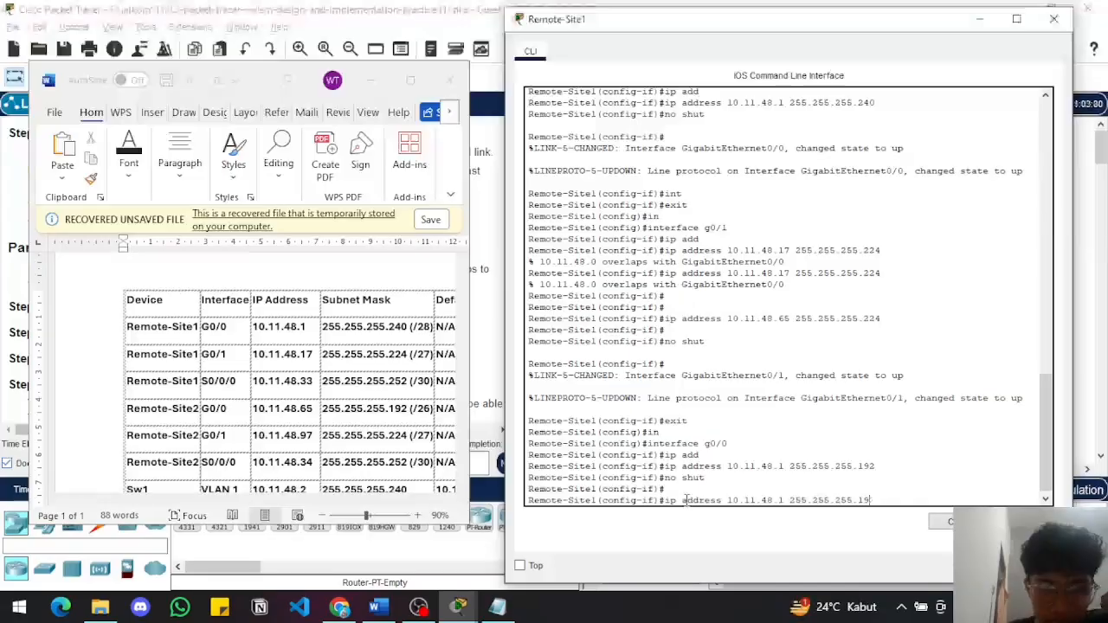
{"action": "key", "text": "BackSpace"}
{"action": "key", "text": "BackSpace"}
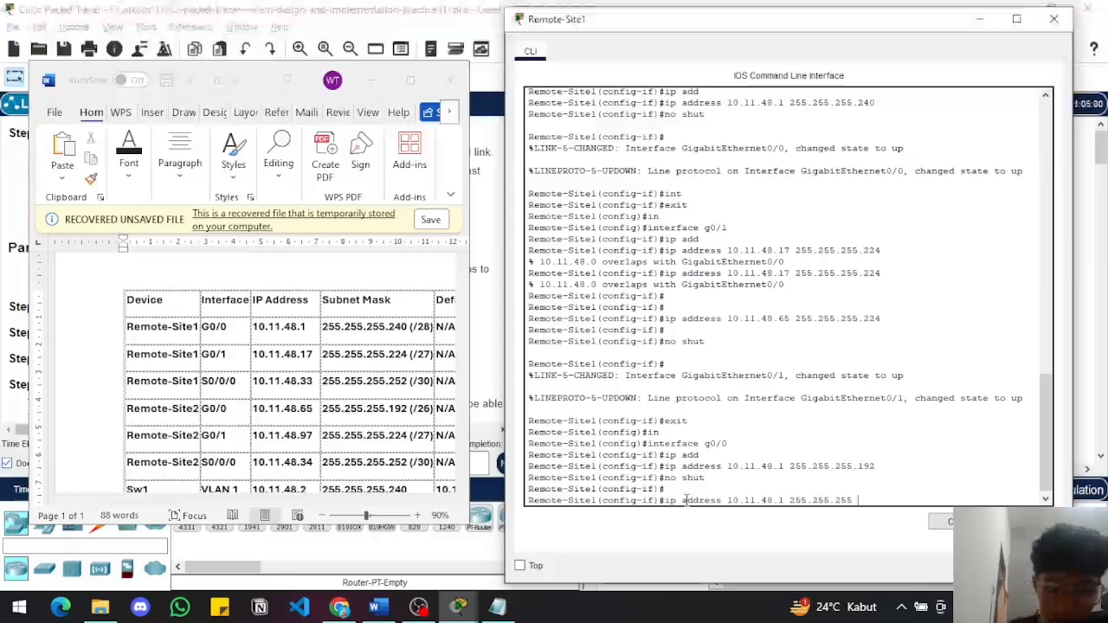
{"action": "type", "text": ".240"}
{"action": "key", "text": "Return"}
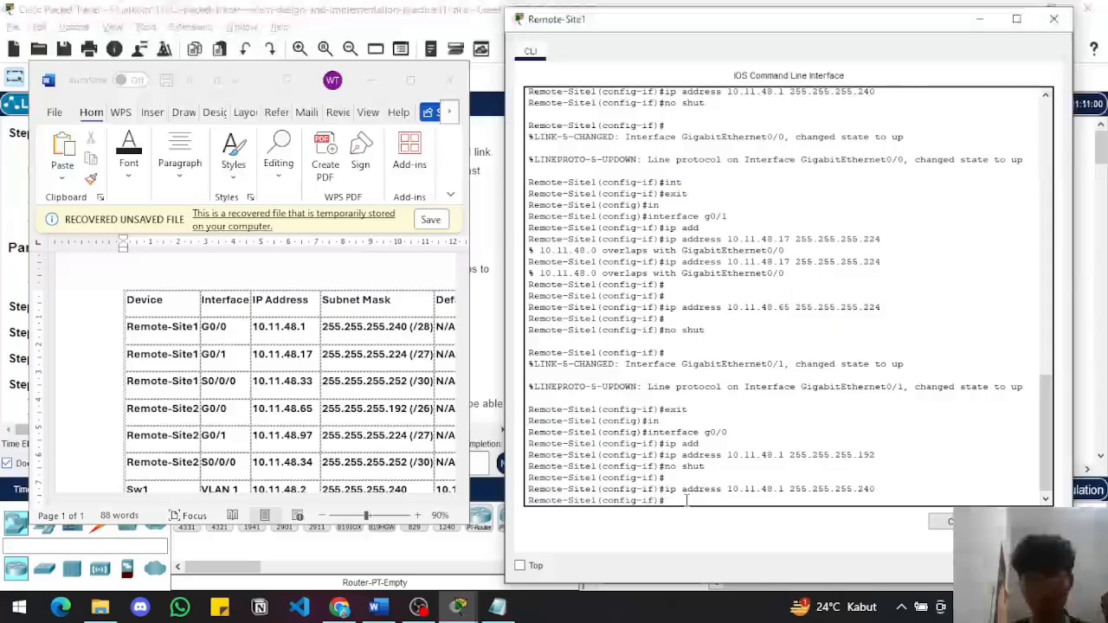
Reapply no shut to Remote-Site1's g0/0 interface
{"action": "type", "text": "no shut"}
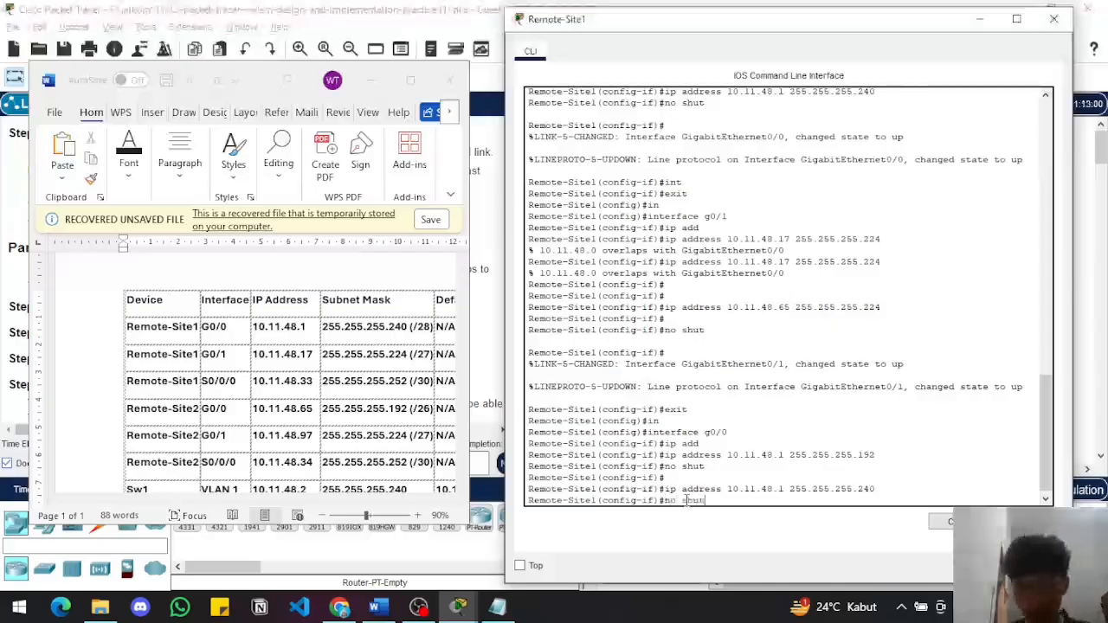
{"action": "key", "text": "Return"}
{"action": "key", "text": "Return"}
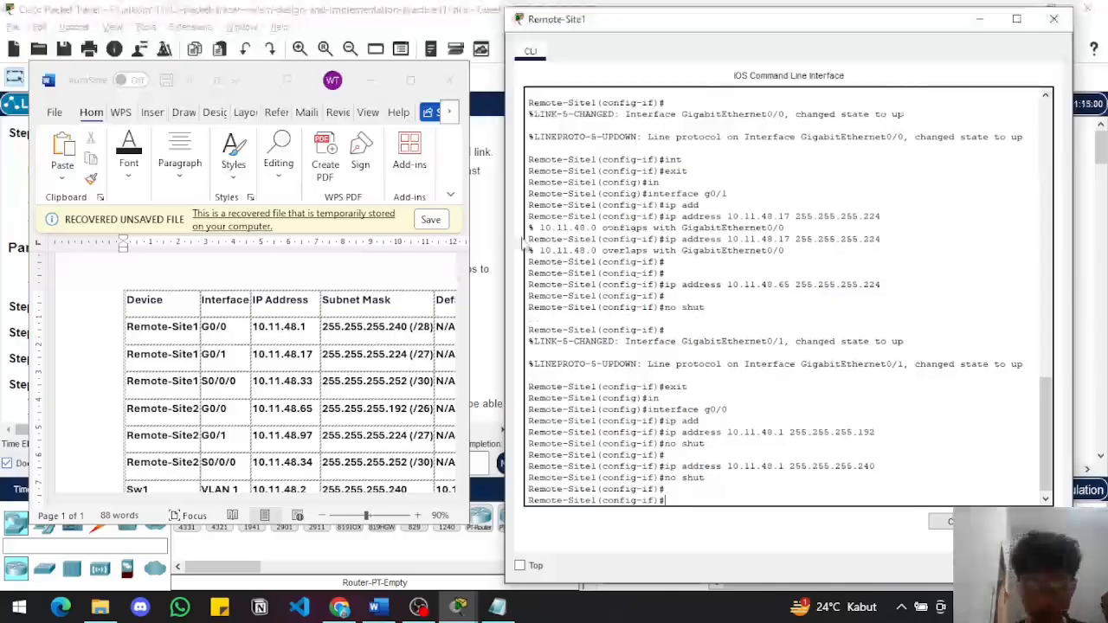
Check the activity results again, review the assessment items for Remote-Site1, and close the results
{"action": "left_click", "coordinate": [497, 277]}
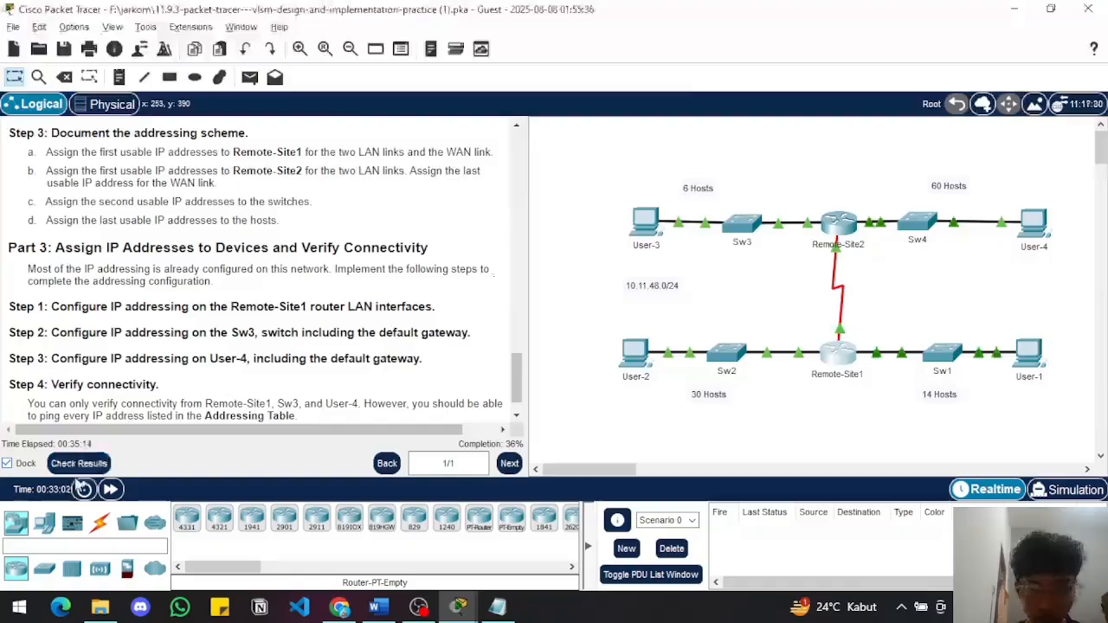
{"action": "left_click", "coordinate": [80, 465]}
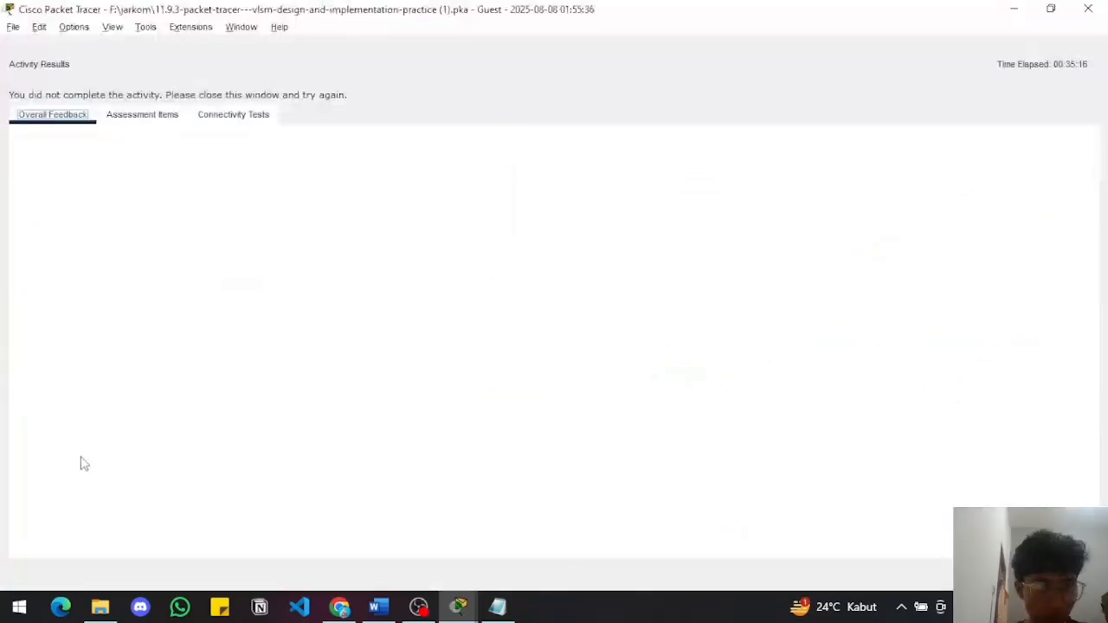
{"action": "left_click", "coordinate": [141, 114]}
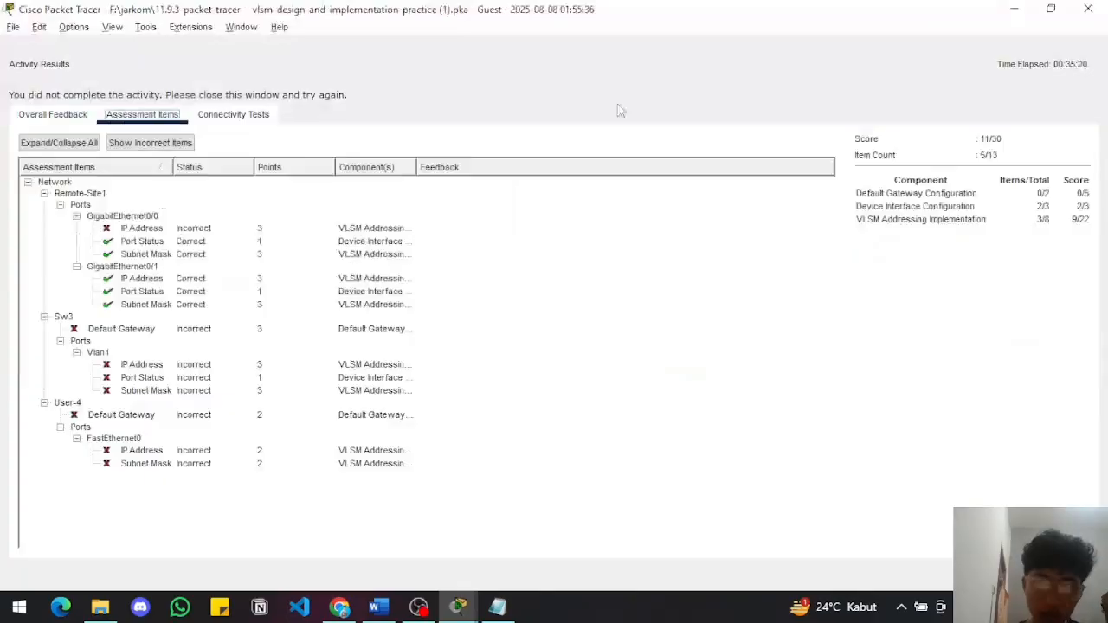
{"action": "left_click", "coordinate": [1088, 8]}
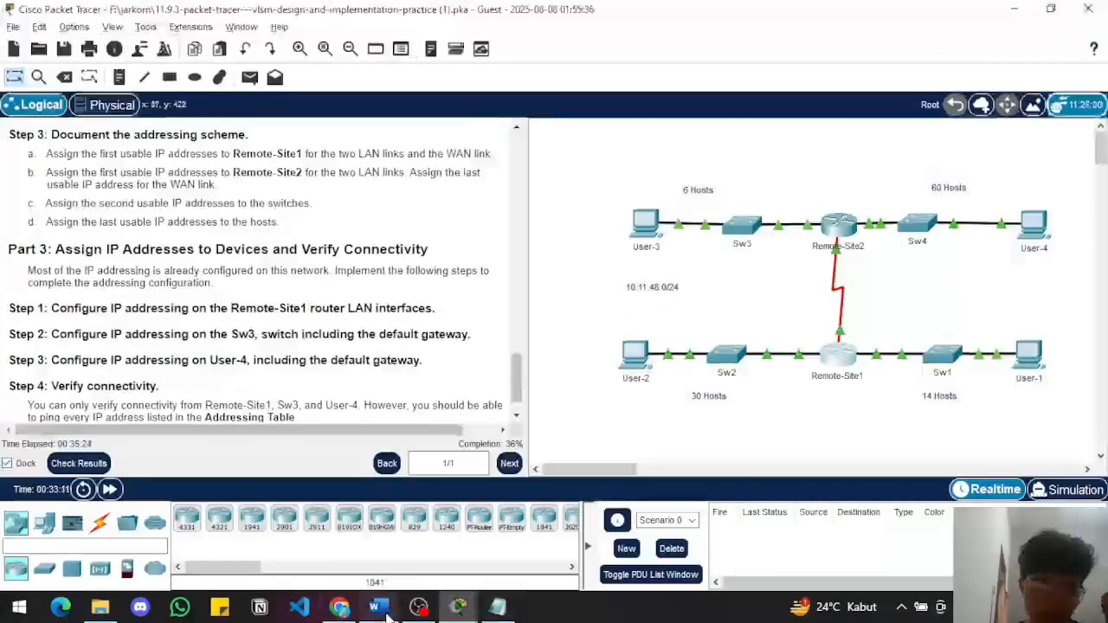
Compare the addressing table in Word with the subnet masks and host ranges in the Notepad notes
{"action": "mouse_move", "coordinate": [381, 611]}
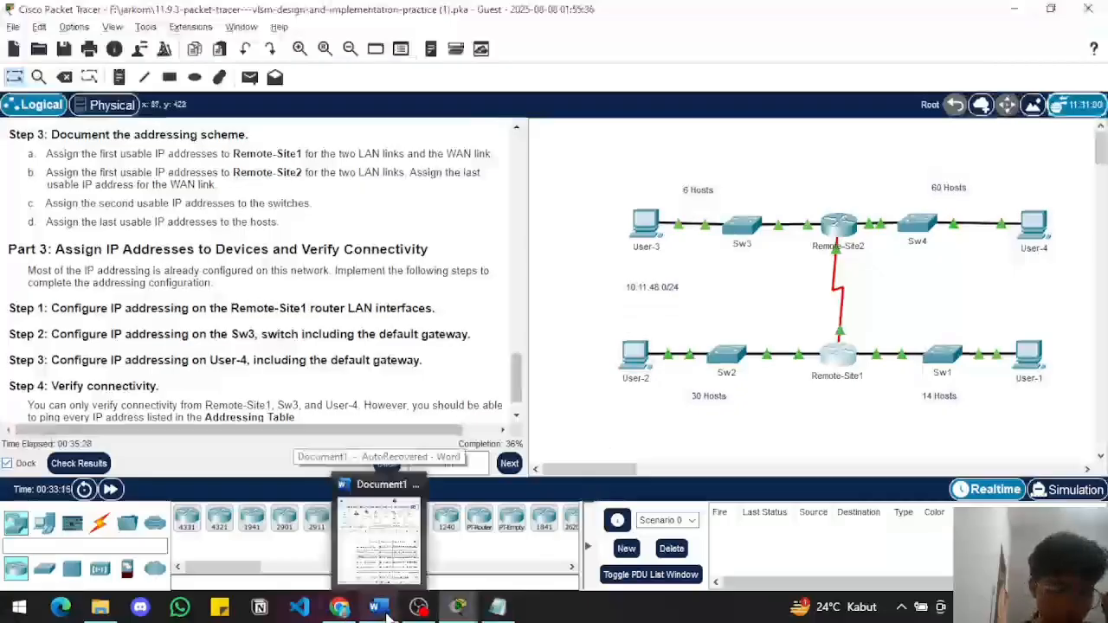
{"action": "left_click", "coordinate": [387, 611]}
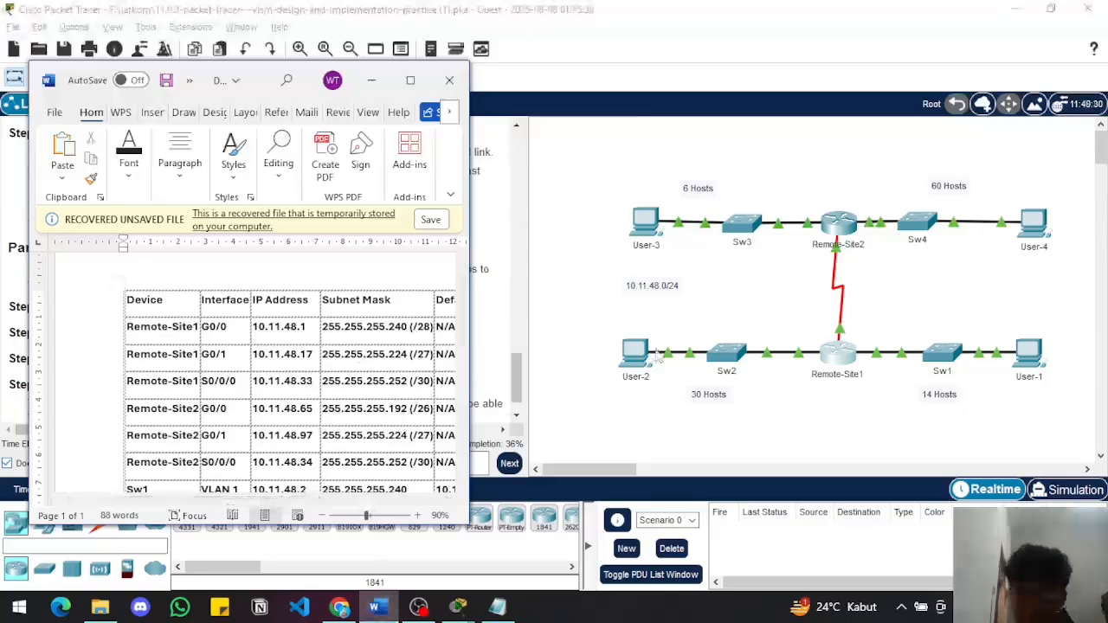
{"action": "left_click", "coordinate": [650, 425]}
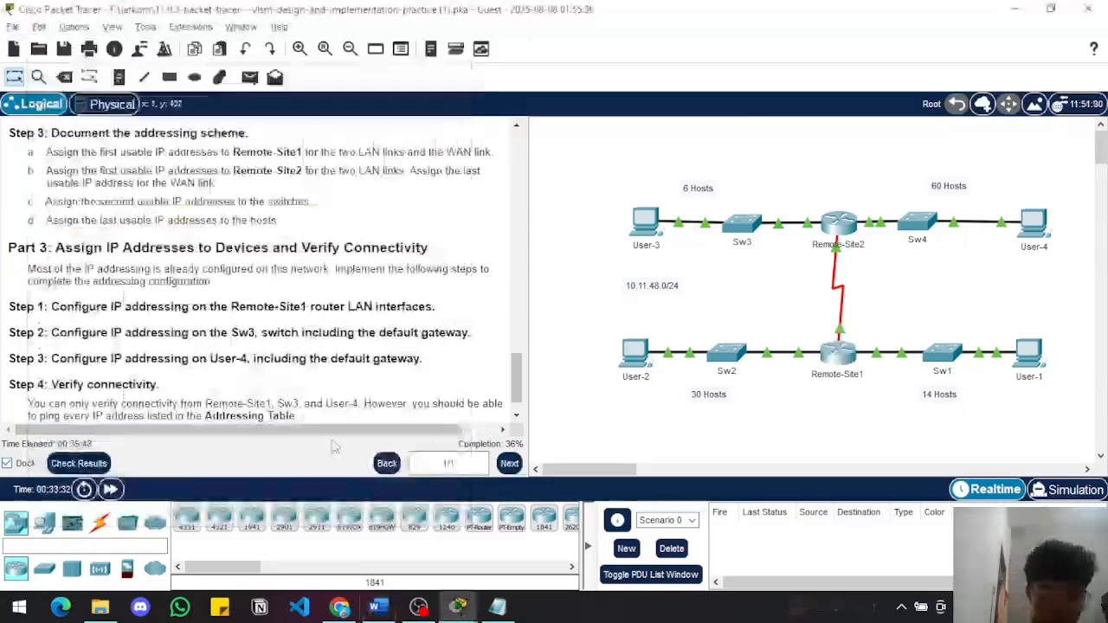
{"action": "left_click", "coordinate": [498, 606]}
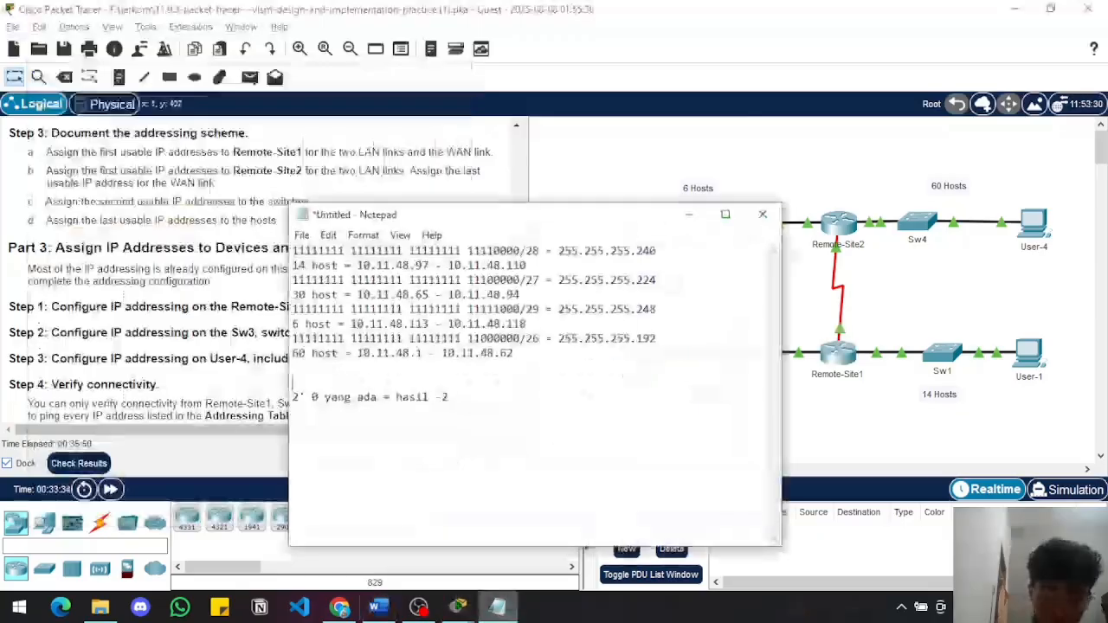
{"action": "left_click", "coordinate": [458, 608]}
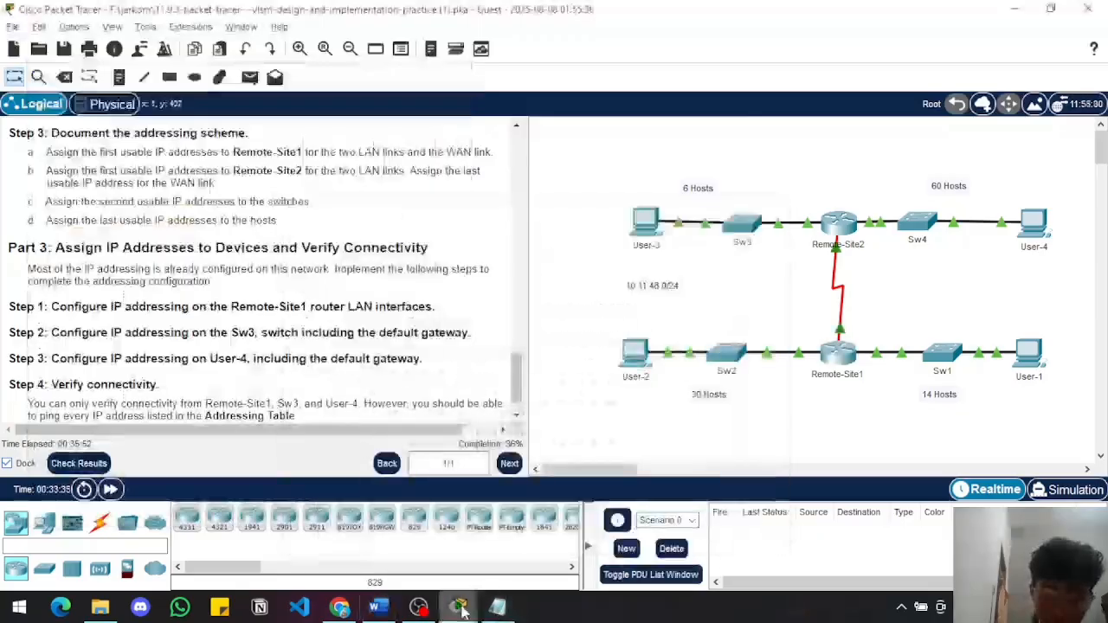
Review Remote-Site1's entered commands and the activity's Step 3 and Part 3 instructions, and minimize the router's CLI
{"action": "mouse_move", "coordinate": [459, 608]}
{"action": "left_click", "coordinate": [537, 520]}
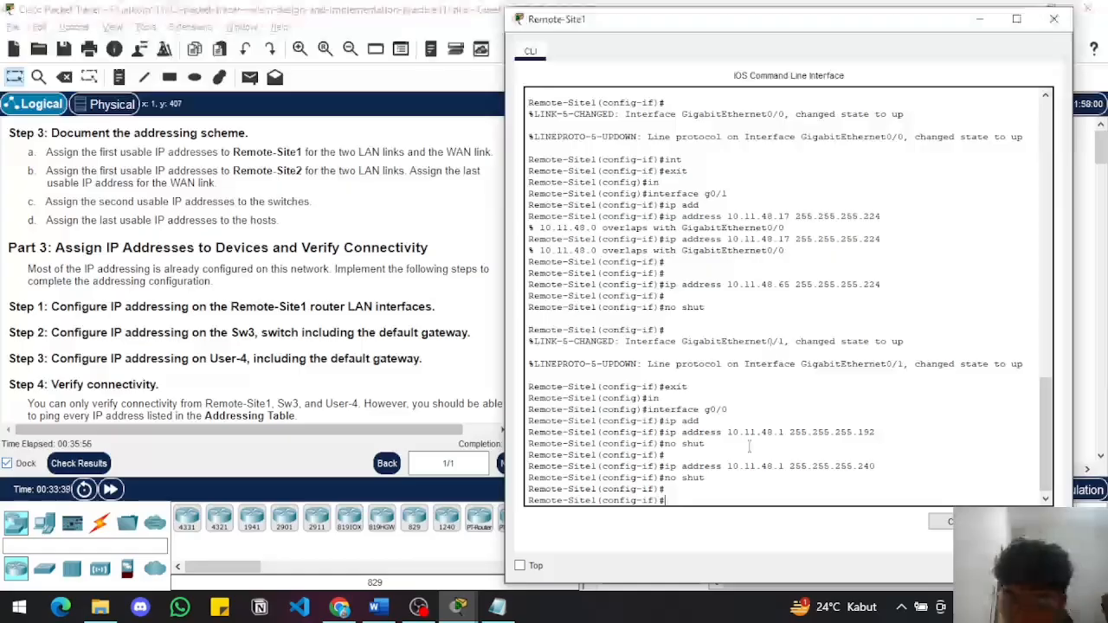
{"action": "scroll", "coordinate": [192, 361], "scroll_direction": "down", "scroll_amount": 1}
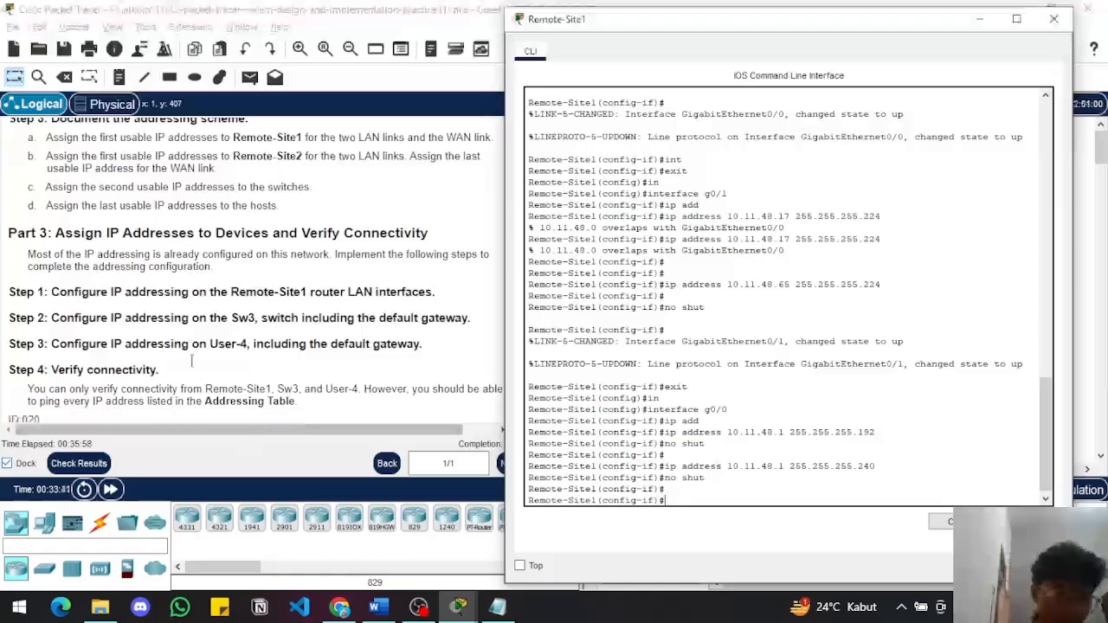
{"action": "scroll", "coordinate": [193, 361], "scroll_direction": "down", "scroll_amount": 1}
{"action": "scroll", "coordinate": [192, 361], "scroll_direction": "up", "scroll_amount": 4}
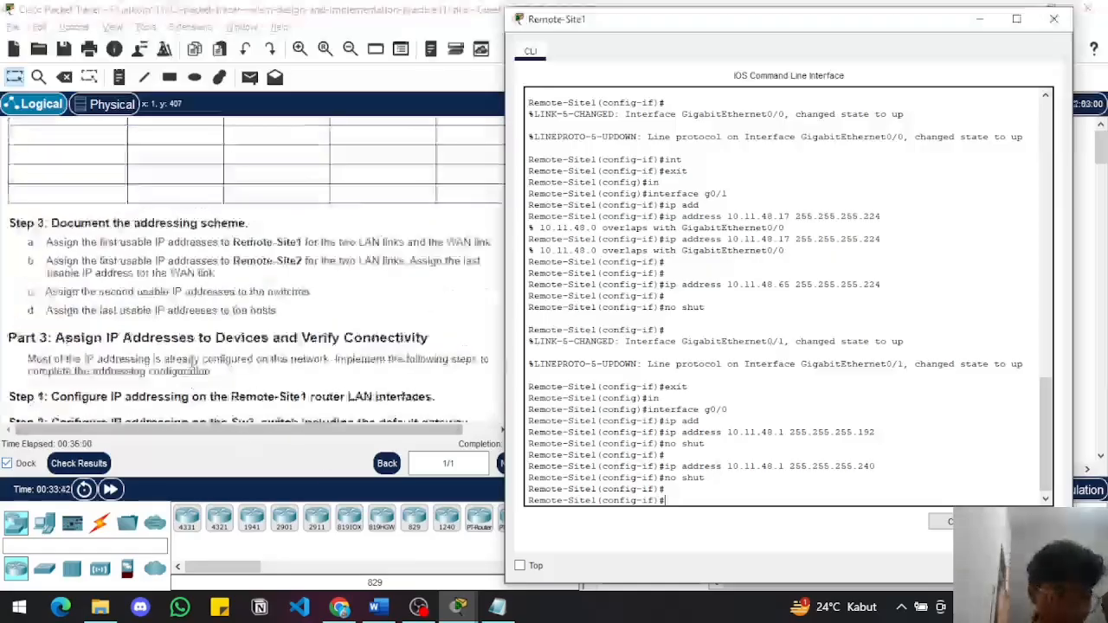
{"action": "scroll", "coordinate": [192, 362], "scroll_direction": "down", "scroll_amount": 3}
{"action": "scroll", "coordinate": [192, 363], "scroll_direction": "up", "scroll_amount": 1}
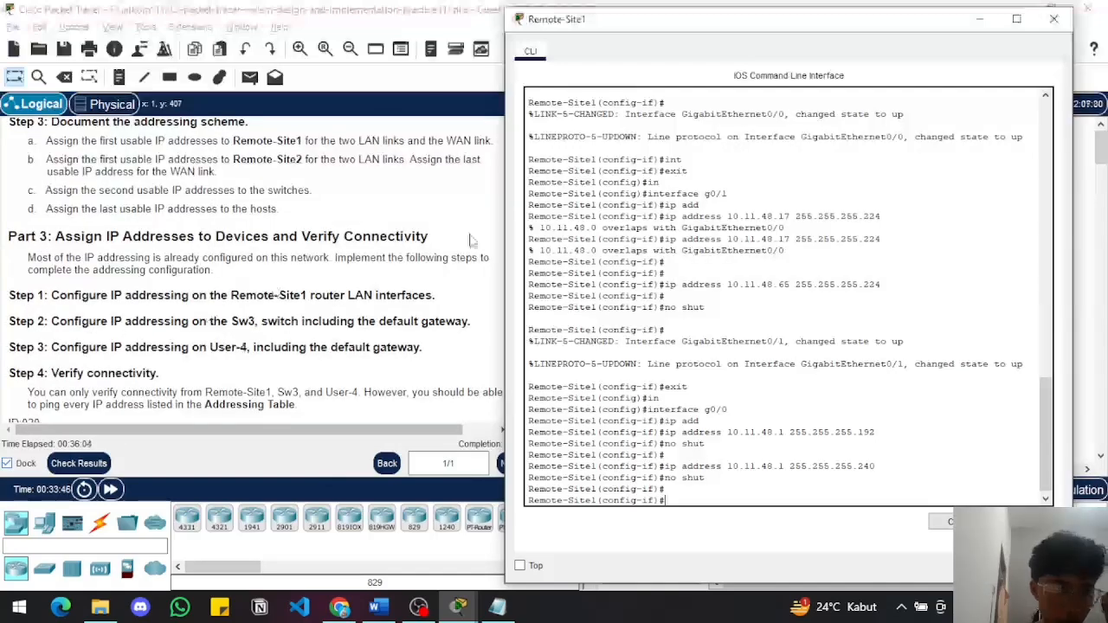
{"action": "left_click", "coordinate": [981, 20]}
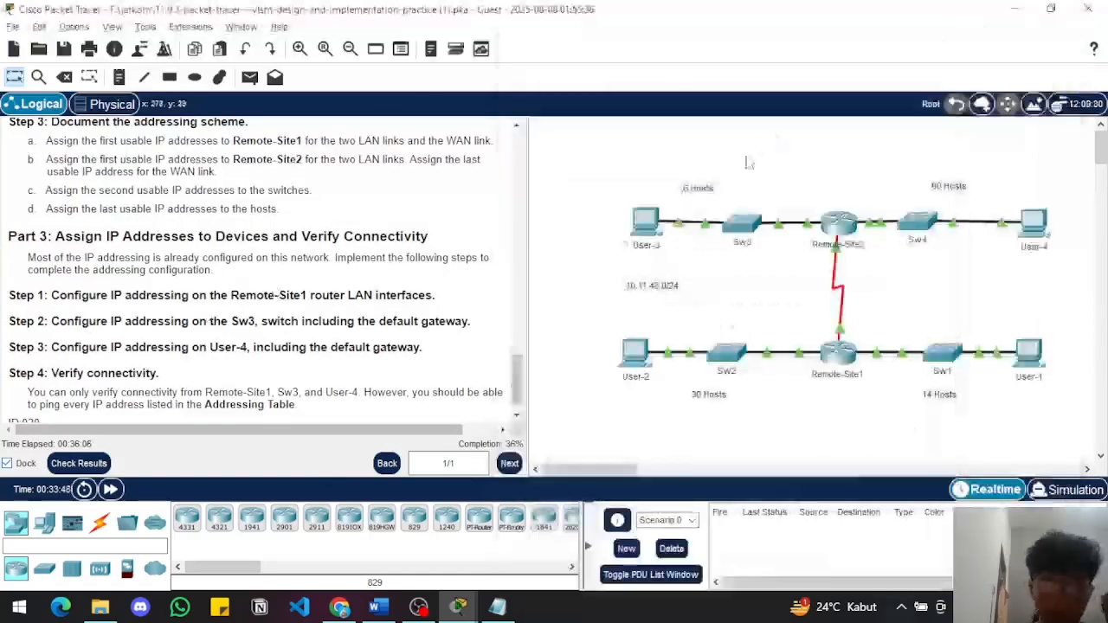
Open Sw3's CLI and enter global configuration mode through privileged mode
{"action": "left_click", "coordinate": [742, 227]}
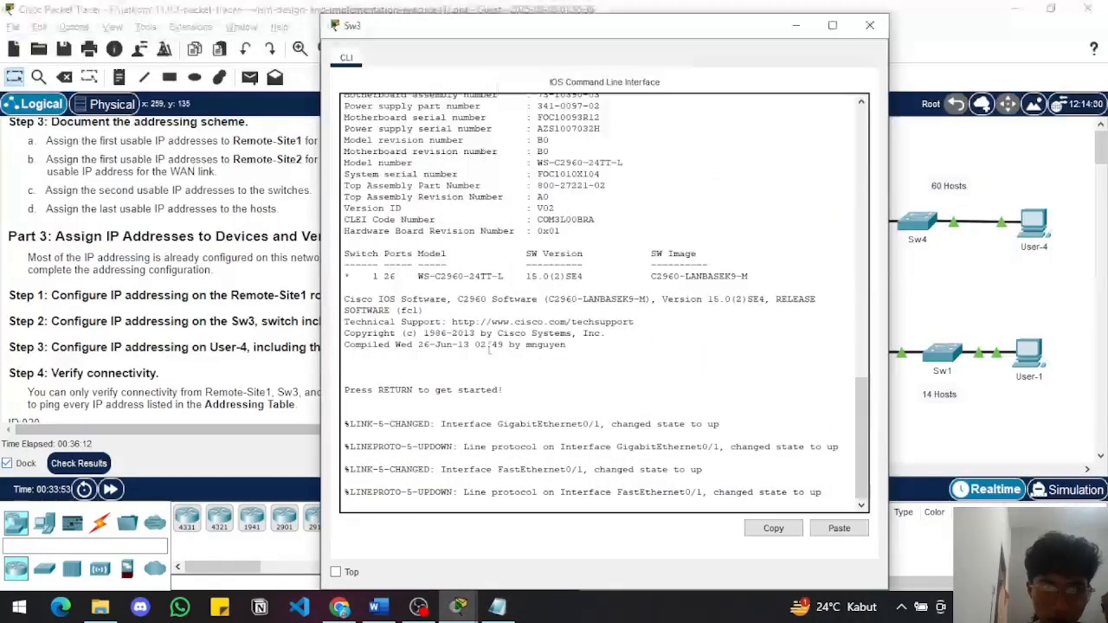
{"action": "key", "text": "Return"}
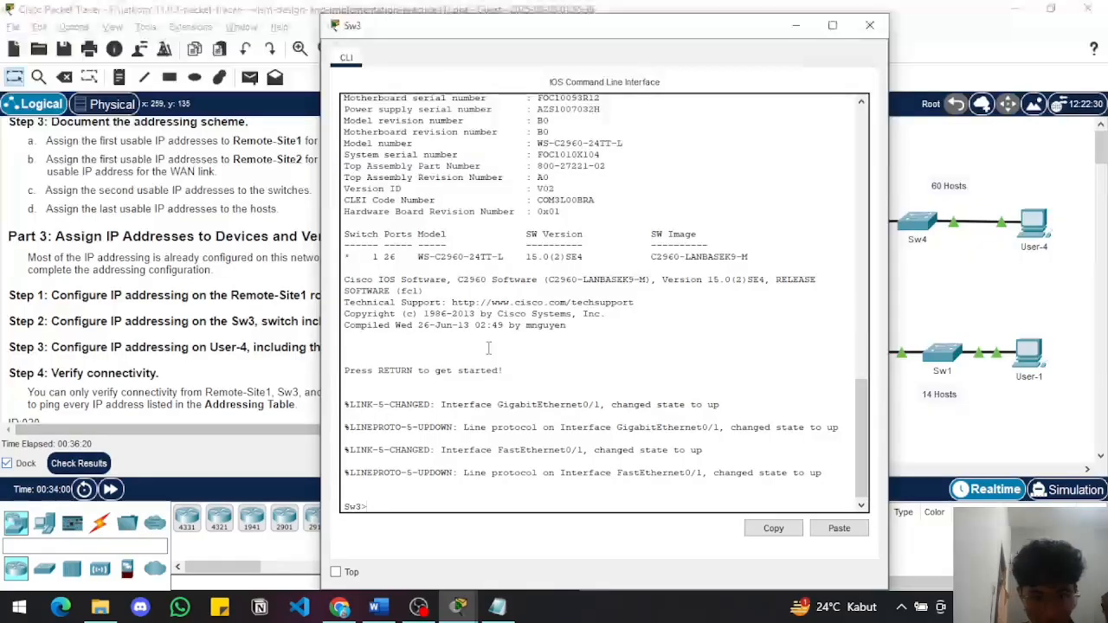
{"action": "type", "text": "ena"}
{"action": "key", "text": "BackSpace"}
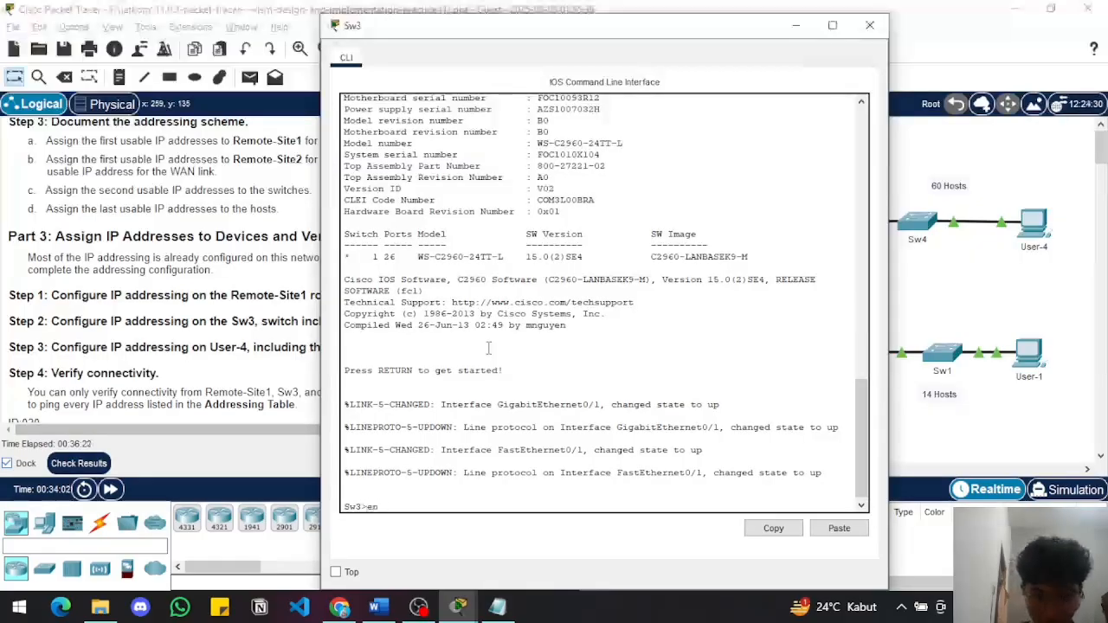
{"action": "key", "text": "Return"}
{"action": "type", "text": "c"}
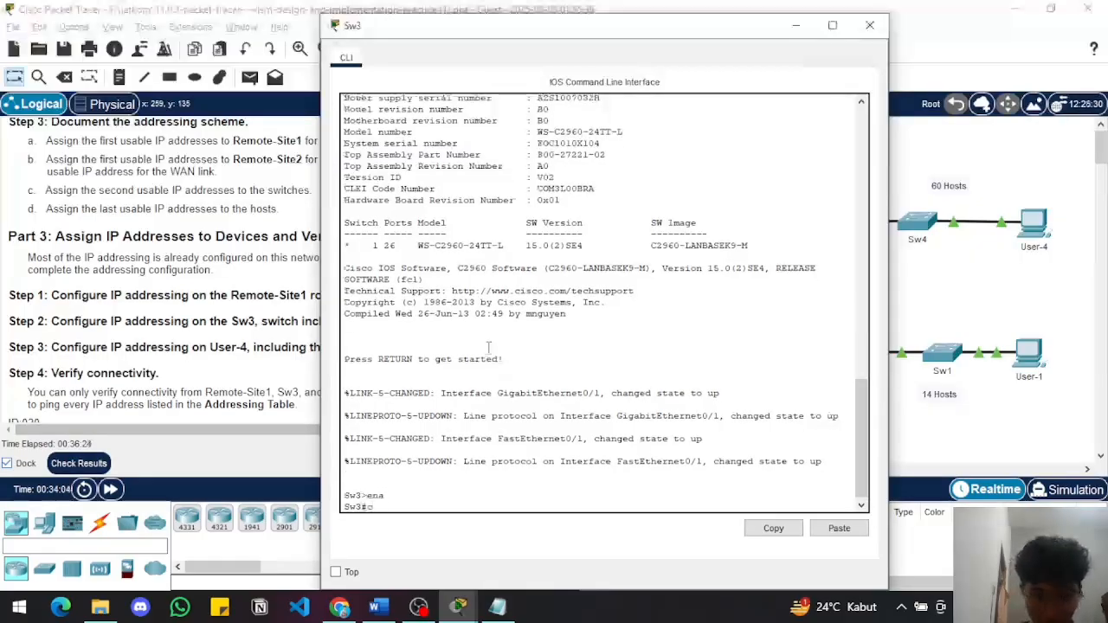
{"action": "type", "text": "onf t"}
{"action": "key", "text": "Return"}
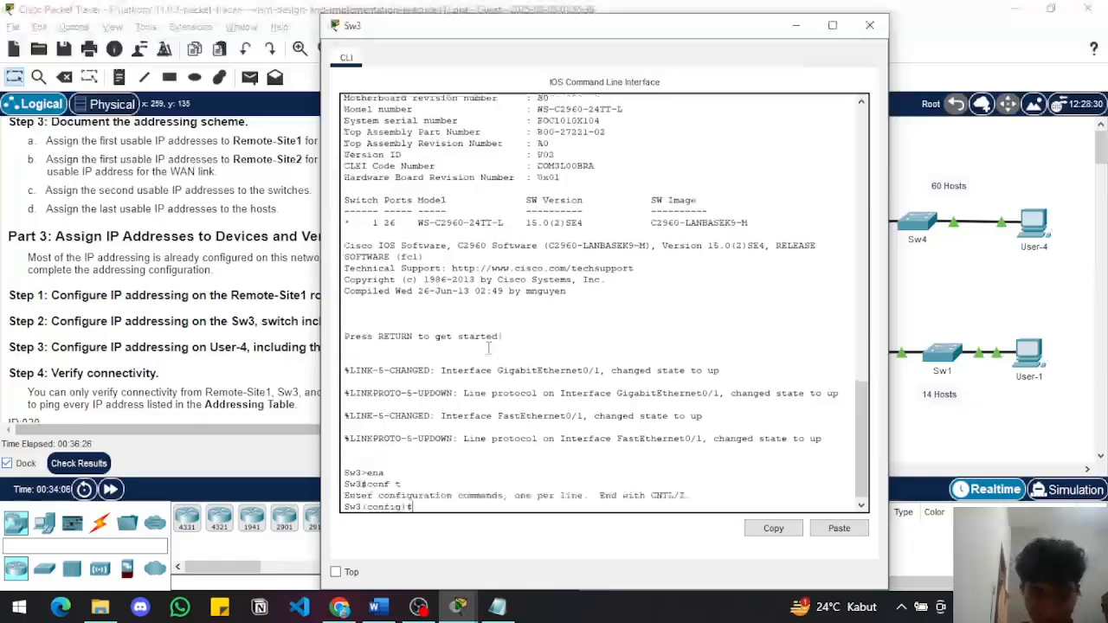
Enter interface configuration for VLAN 1 on Sw3
{"action": "type", "text": "int"}
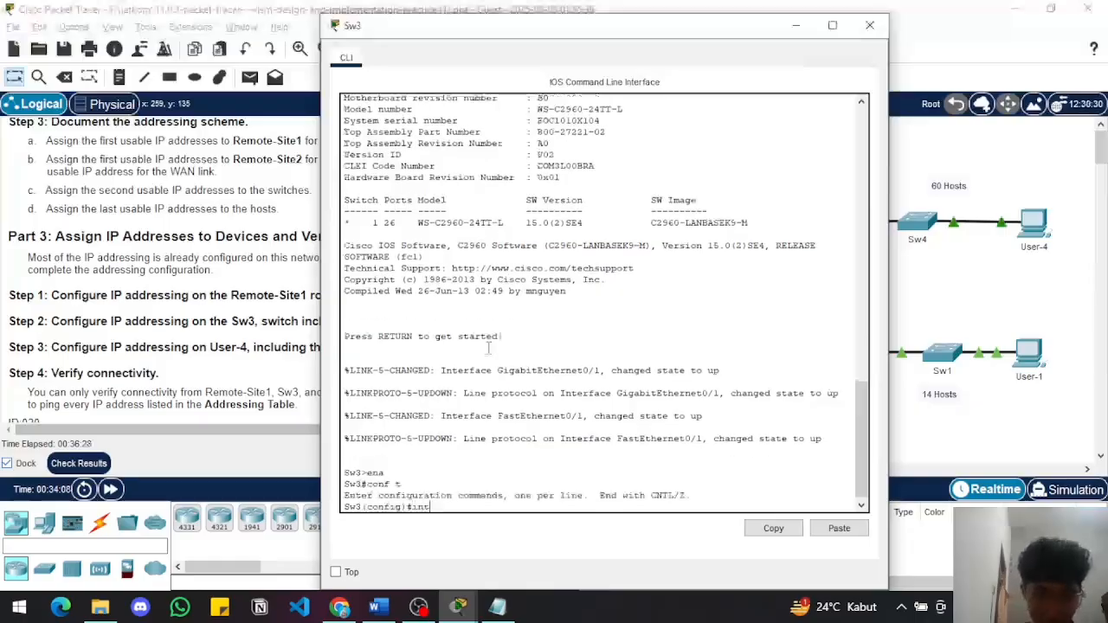
{"action": "type", "text": "er"}
{"action": "key", "text": "Tab"}
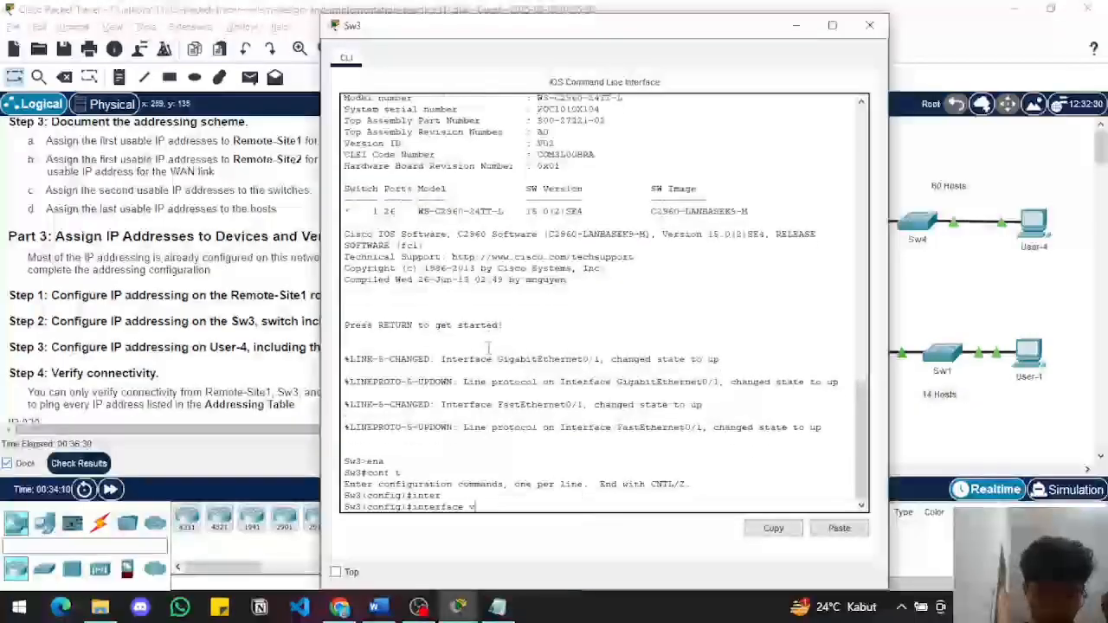
{"action": "type", "text": "vl"}
{"action": "key", "text": "Tab"}
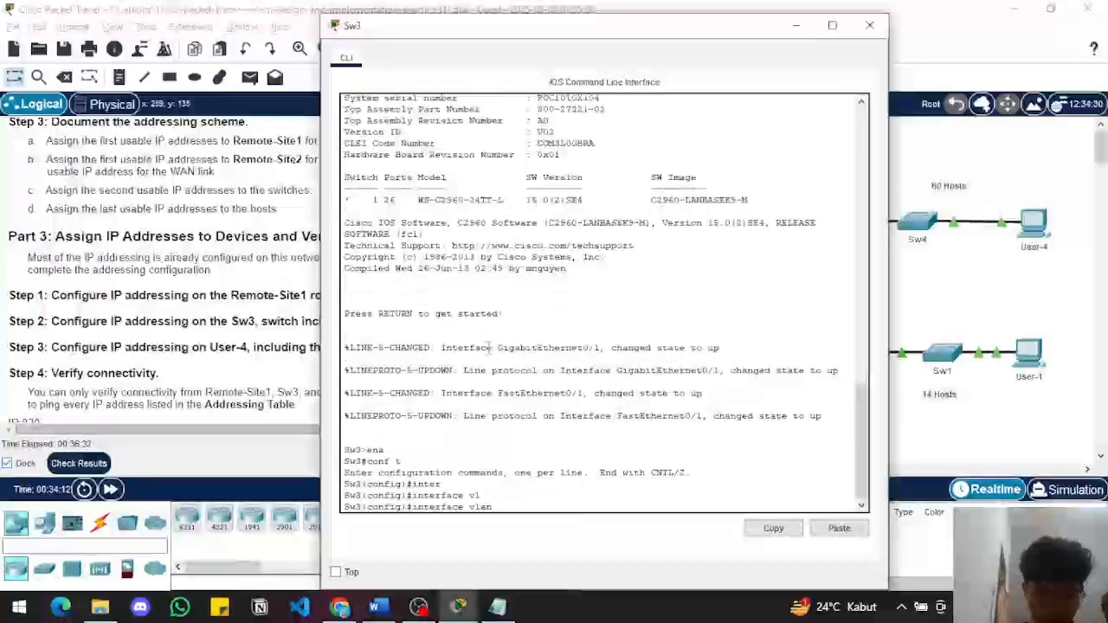
{"action": "type", "text": "1"}
{"action": "key", "text": "Return"}
Start the ip address command for Sw3's VLAN 1 interface with the prefix 10.11.48
{"action": "type", "text": "ip"}
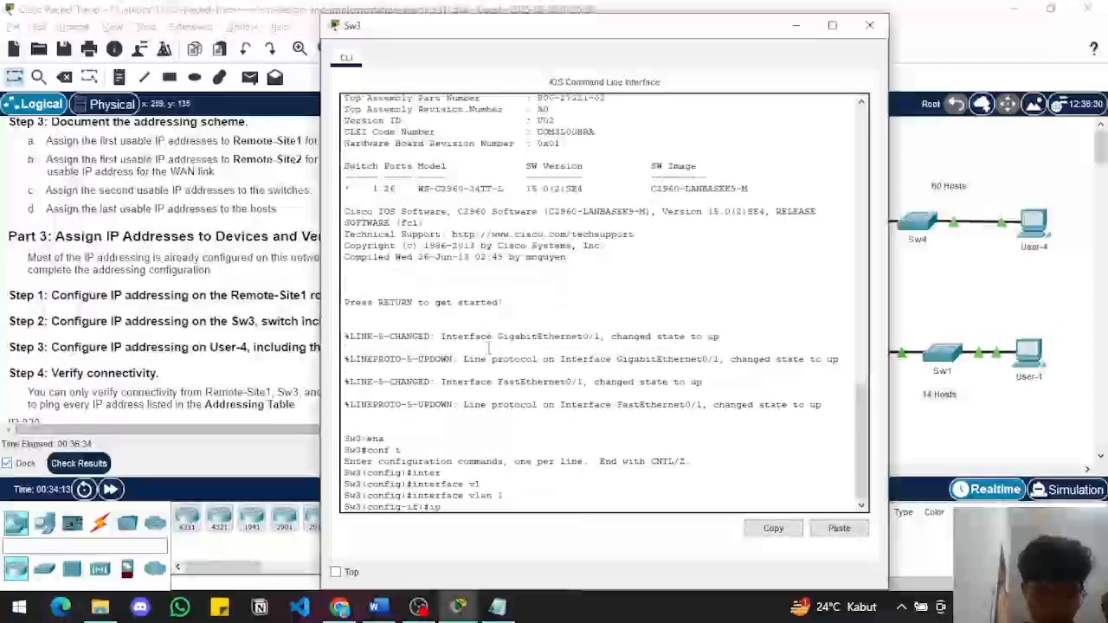
{"action": "type", "text": " add"}
{"action": "key", "text": "Tab"}
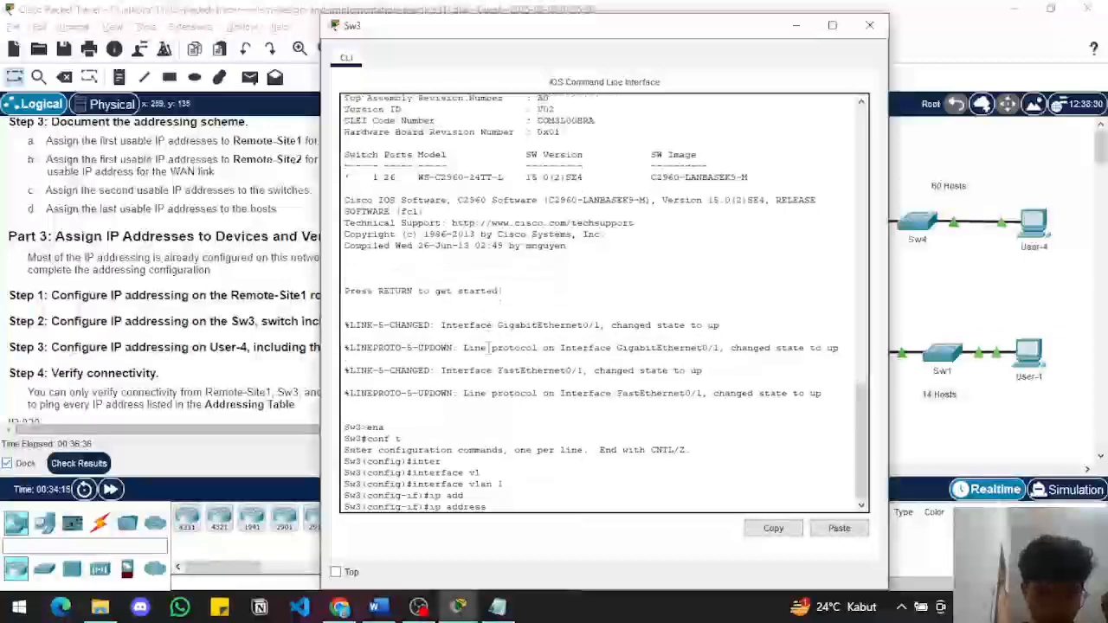
{"action": "type", "text": "10.11."}
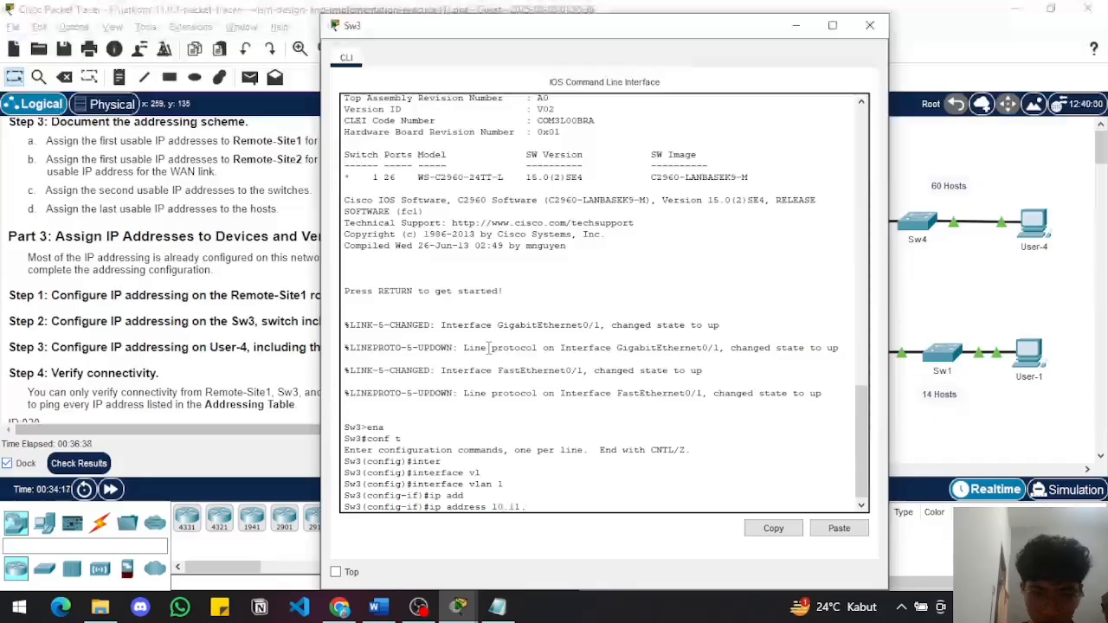
{"action": "type", "text": "48"}
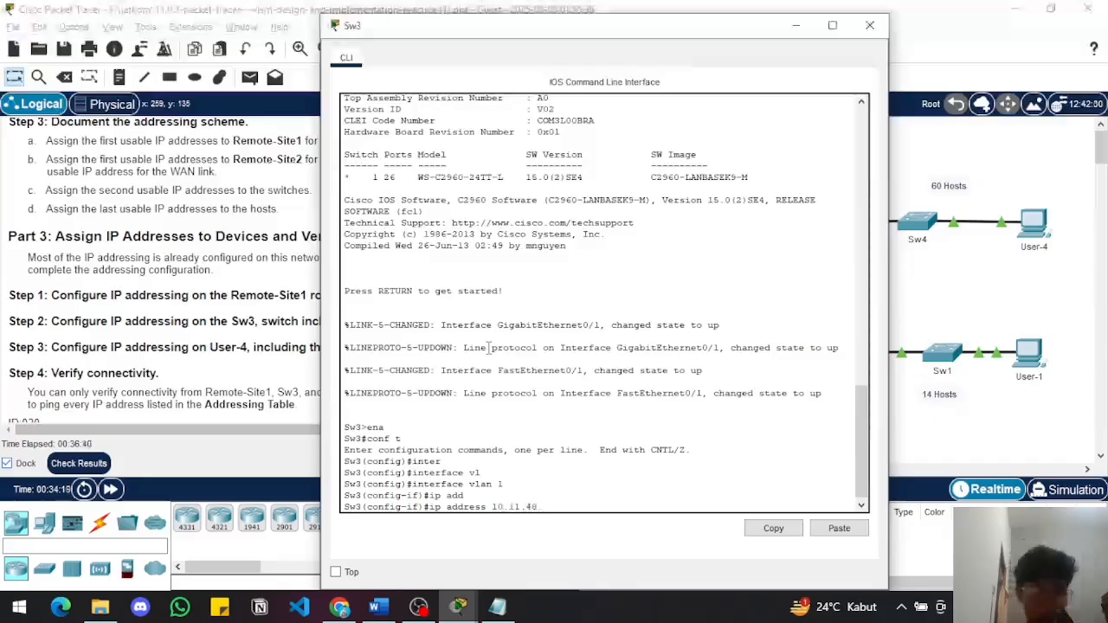
Bring up the addressing table in Word beside Sw3's CLI and show the switch rows
{"action": "key", "text": "alt+Tab"}
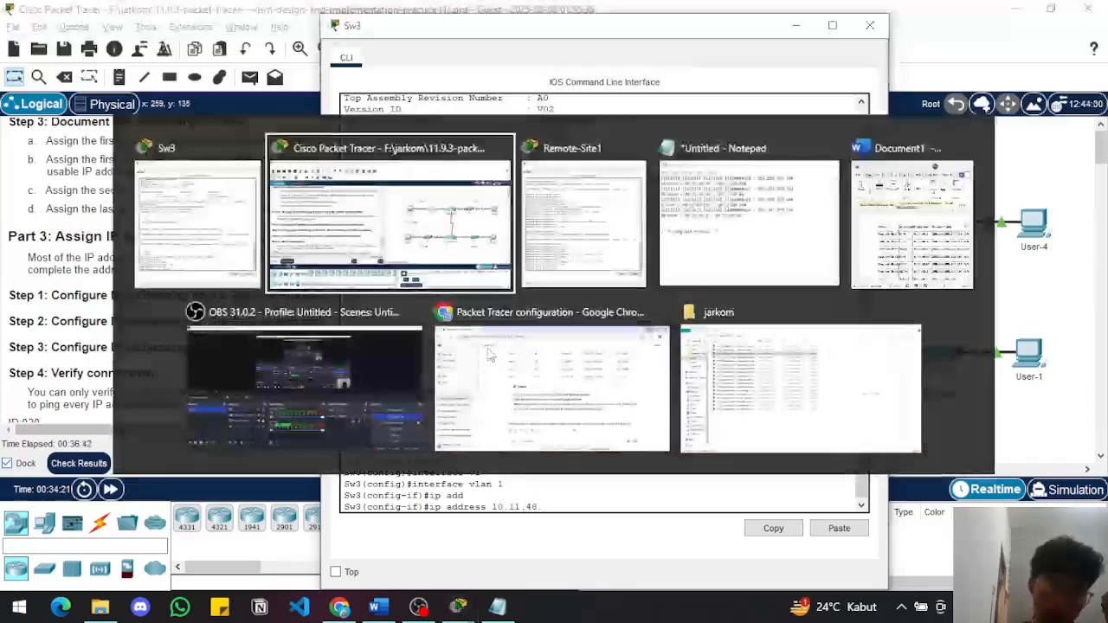
{"action": "key", "text": "alt+Tab"}
{"action": "key", "text": "alt+Tab"}
{"action": "key", "text": "alt+Tab"}
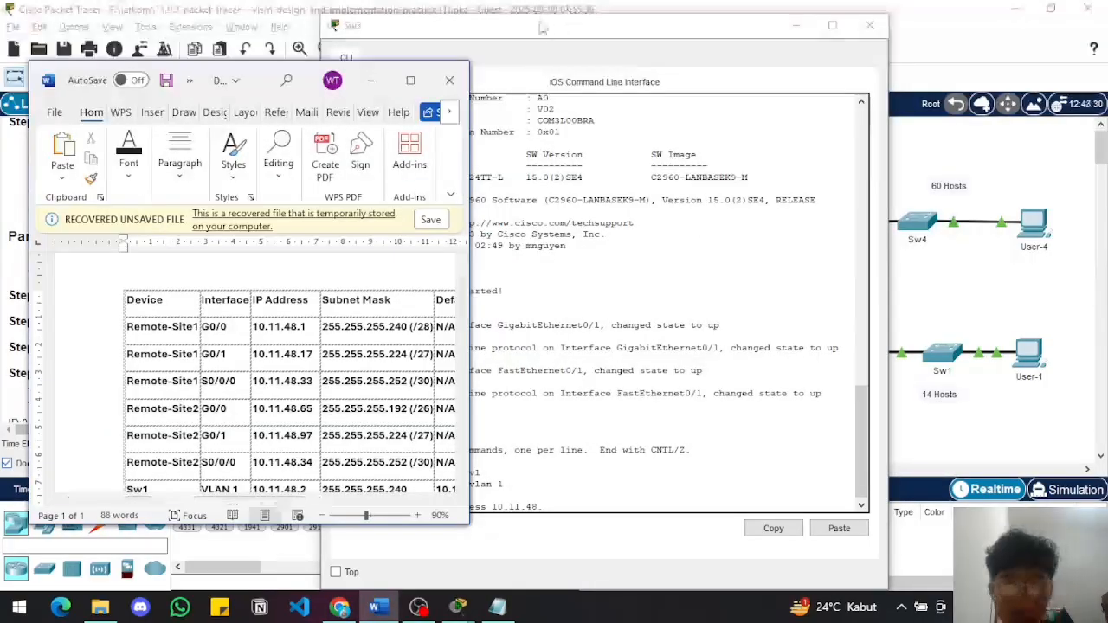
{"action": "left_click_drag", "start_coordinate": [561, 29], "coordinate": [735, 26]}
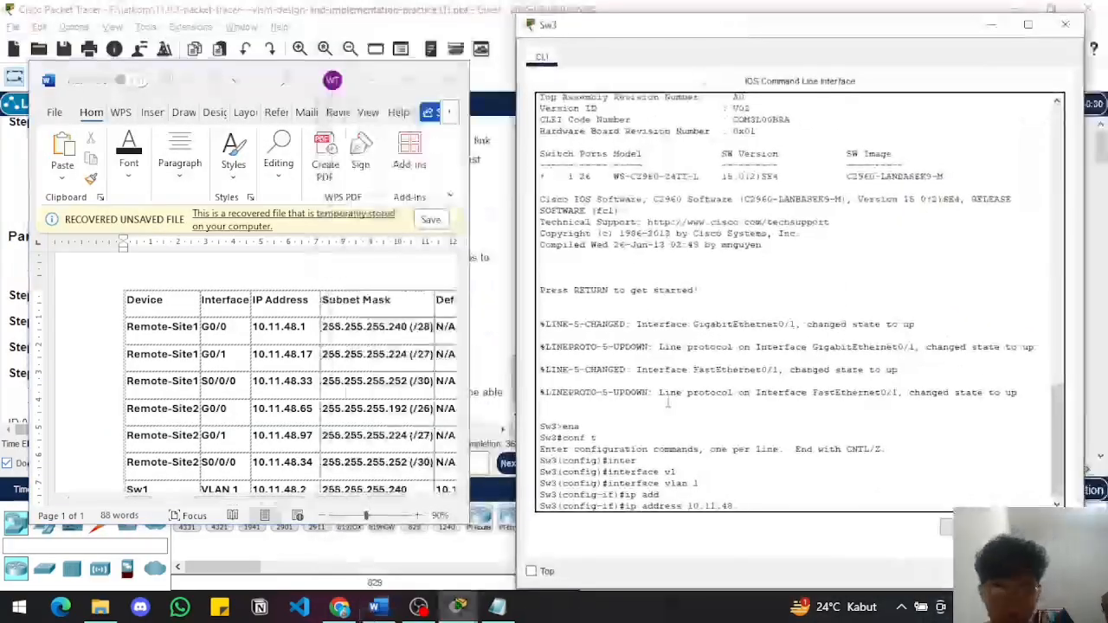
{"action": "scroll", "coordinate": [362, 376], "scroll_direction": "down", "scroll_amount": 5}
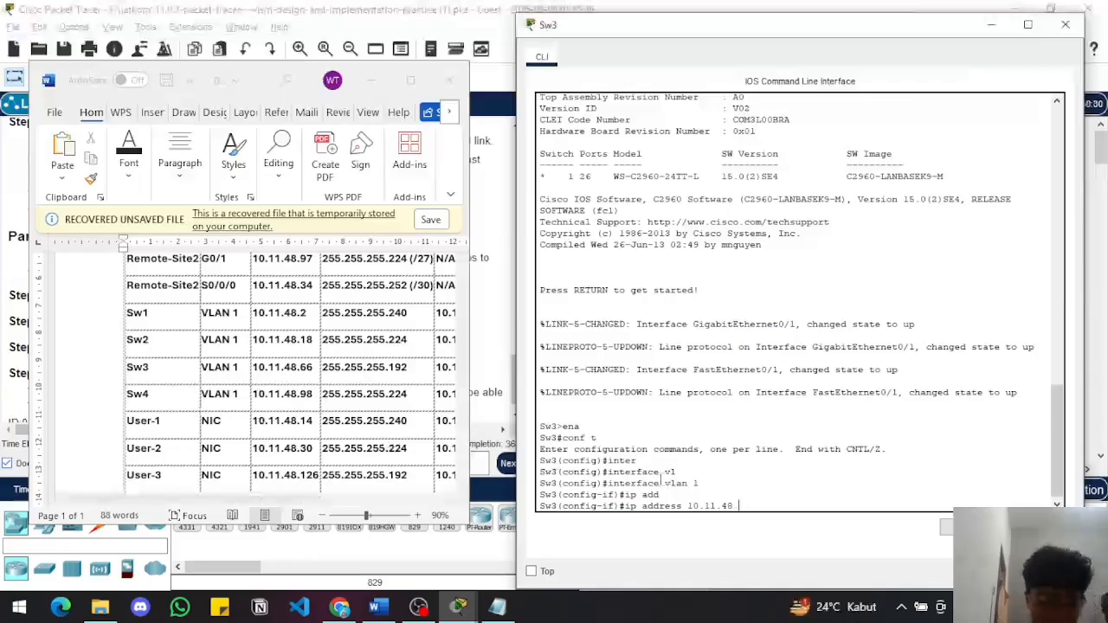
Complete VLAN 1's address as 10.11.48.66 with subnet mask 255.255.255.192 and enable the interface
{"action": "type", "text": ".66 2"}
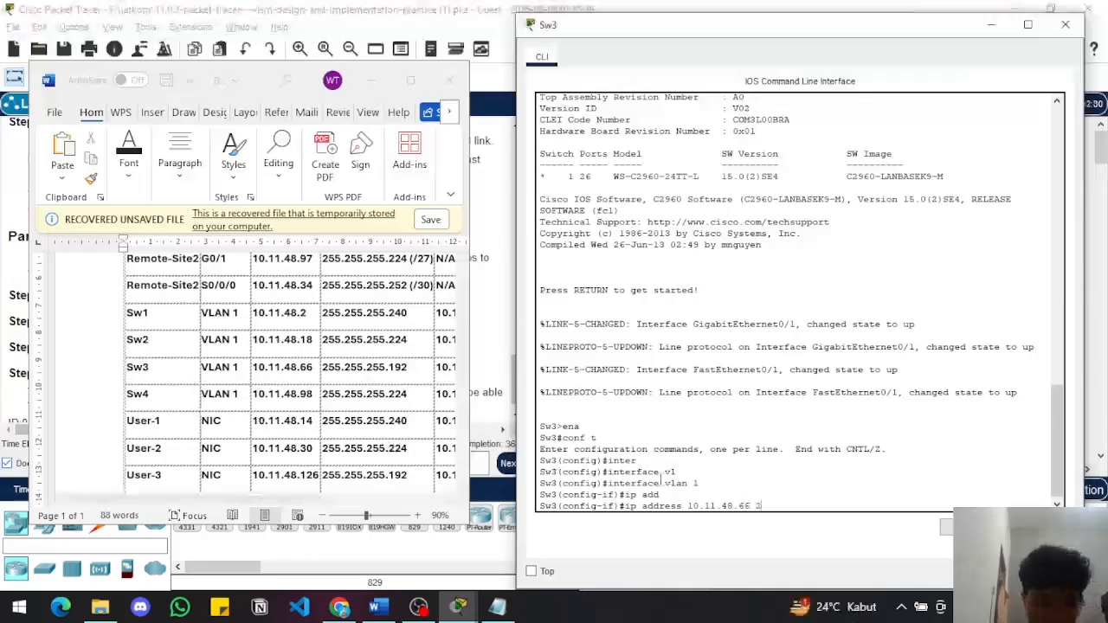
{"action": "type", "text": "55.255"}
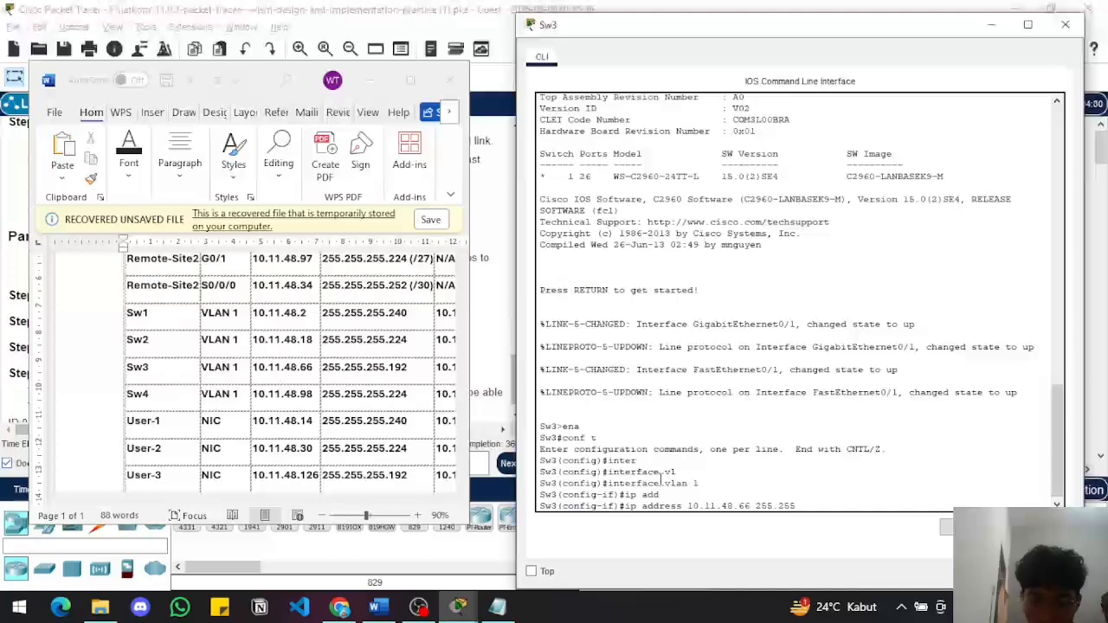
{"action": "type", "text": ".255.255."}
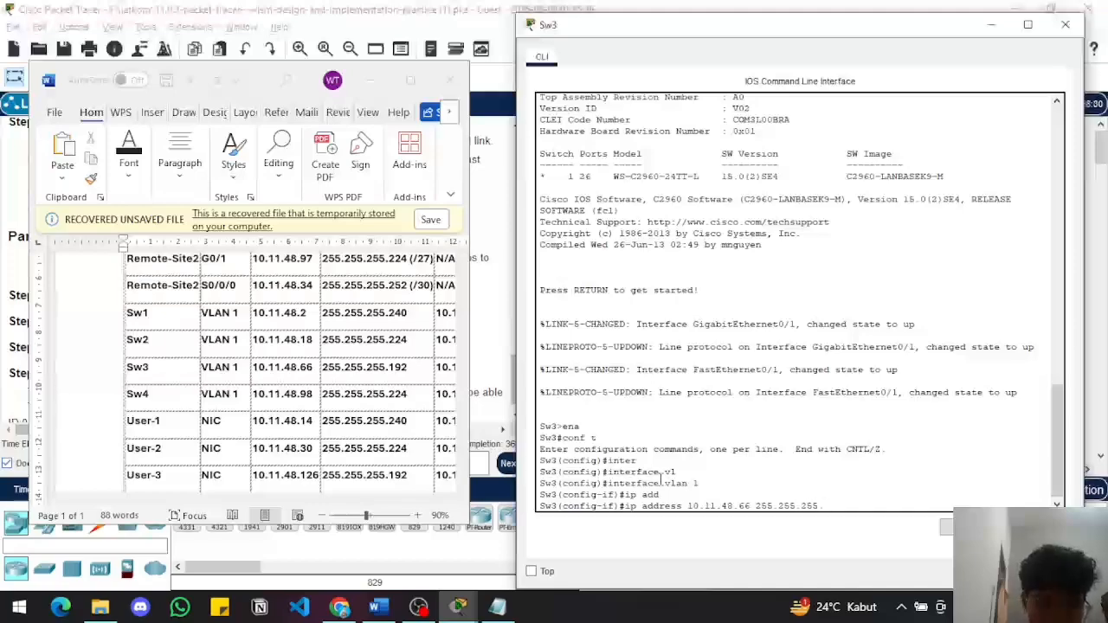
{"action": "type", "text": "192"}
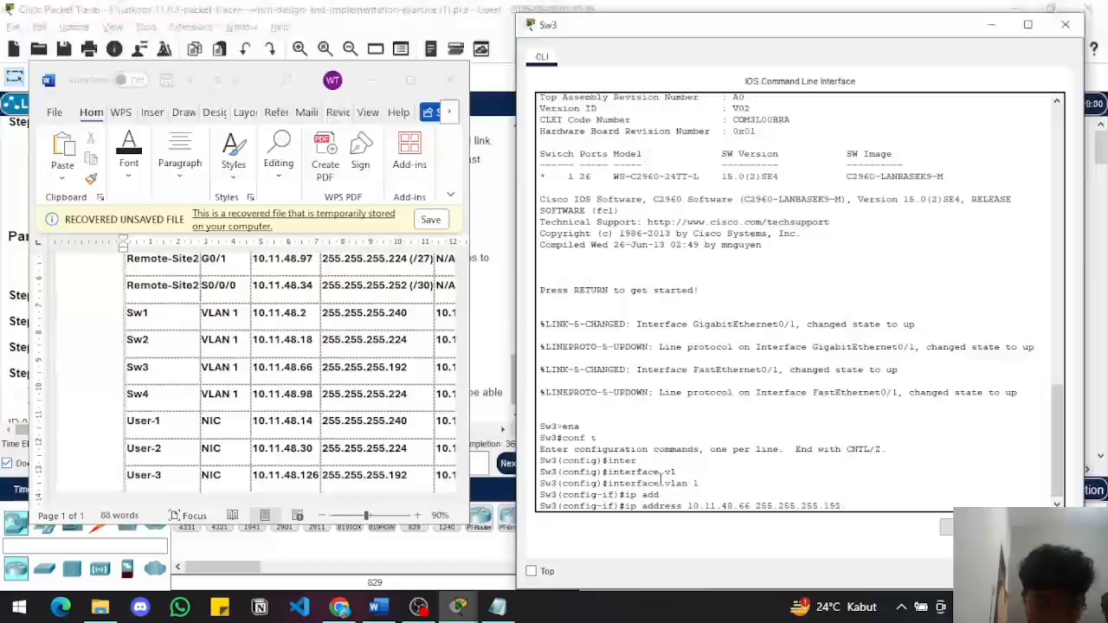
{"action": "key", "text": "Return"}
{"action": "type", "text": "nfig-if)#n"}
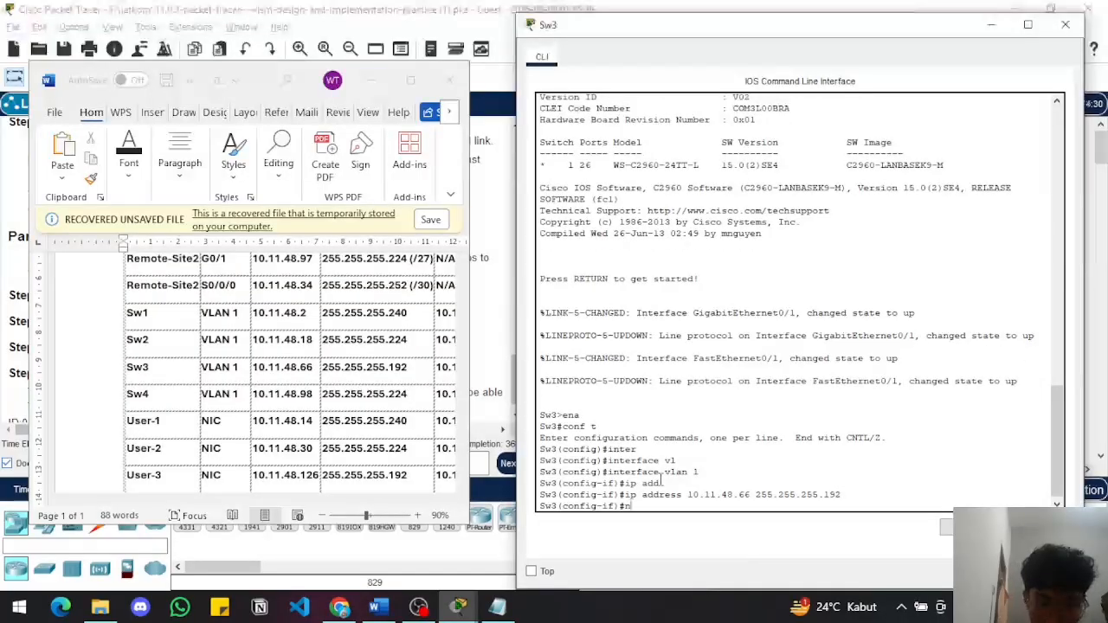
{"action": "type", "text": "o shut"}
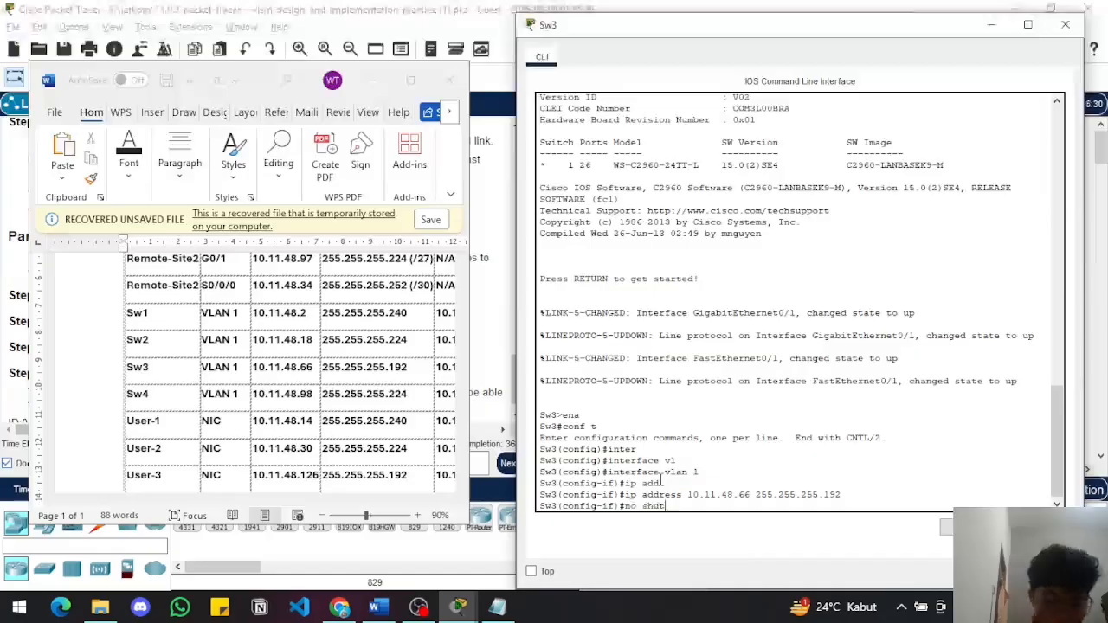
{"action": "key", "text": "Return"}
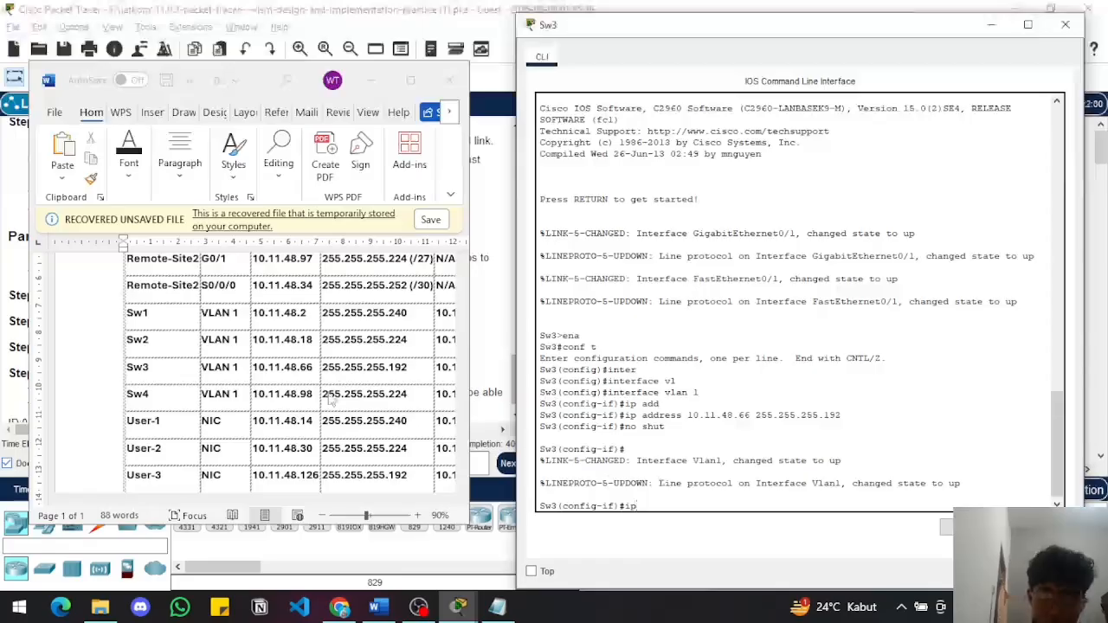
Look up Sw3's default gateway in the Word table and try to enter the default gateway command in interface configuration mode
{"action": "scroll", "coordinate": [329, 400], "scroll_direction": "right", "scroll_amount": 2}
{"action": "scroll", "coordinate": [330, 398], "scroll_direction": "left", "scroll_amount": 2}
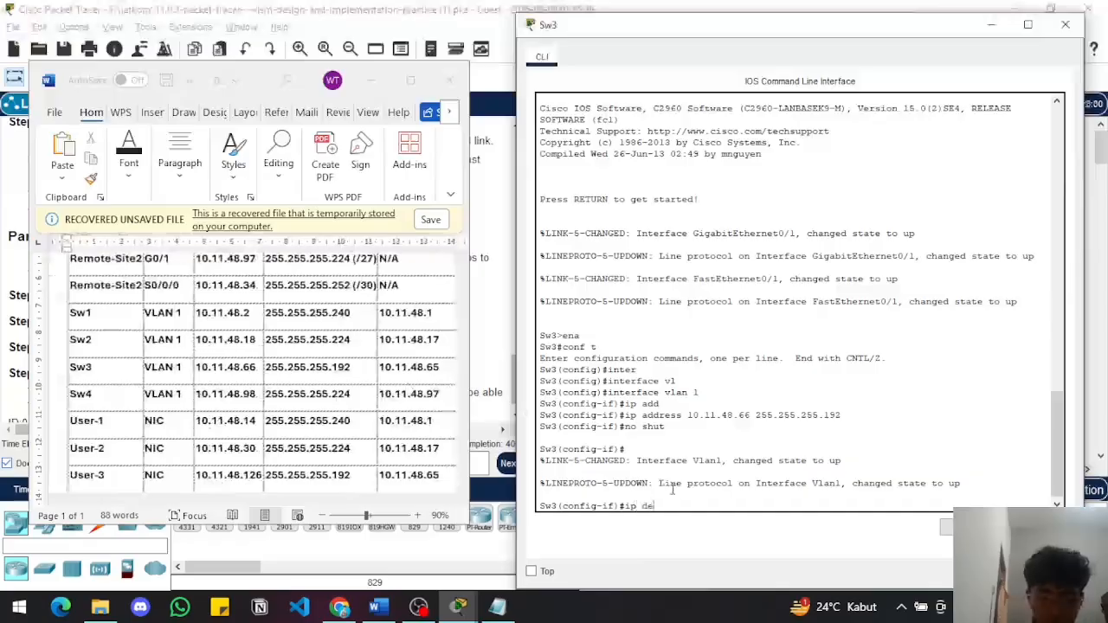
{"action": "type", "text": "f"}
{"action": "key", "text": "Tab"}
{"action": "key", "text": "BackSpace"}
{"action": "key", "text": "BackSpace"}
{"action": "key", "text": "BackSpace"}
{"action": "key", "text": "BackSpace"}
{"action": "key", "text": "BackSpace"}
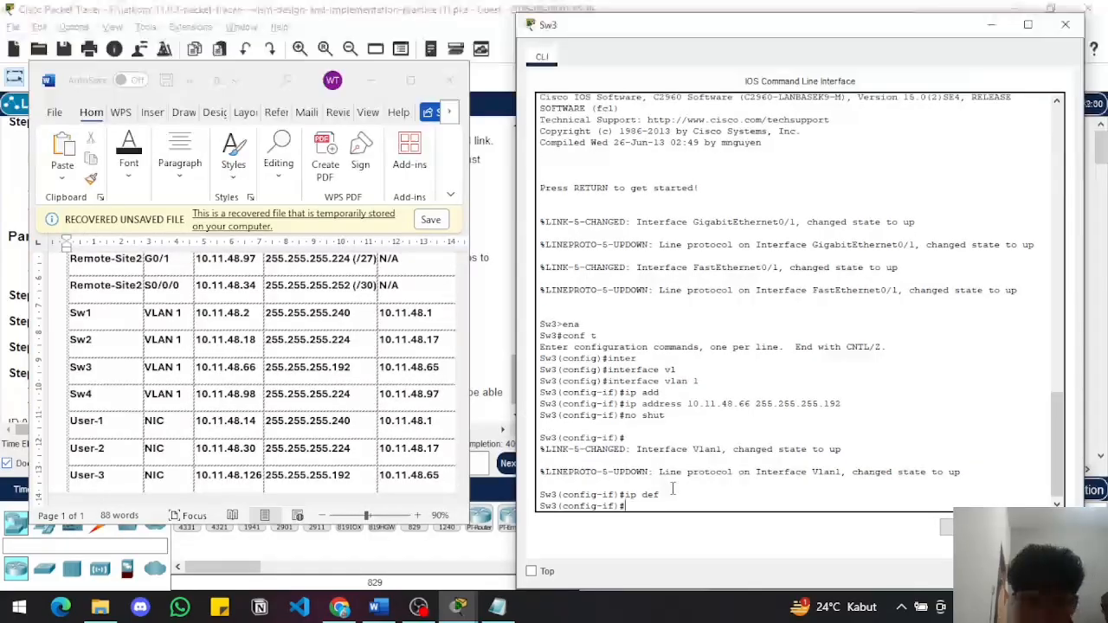
Return Sw3 to global configuration mode and set its default gateway to 10.11.48.65
{"action": "type", "text": "exit"}
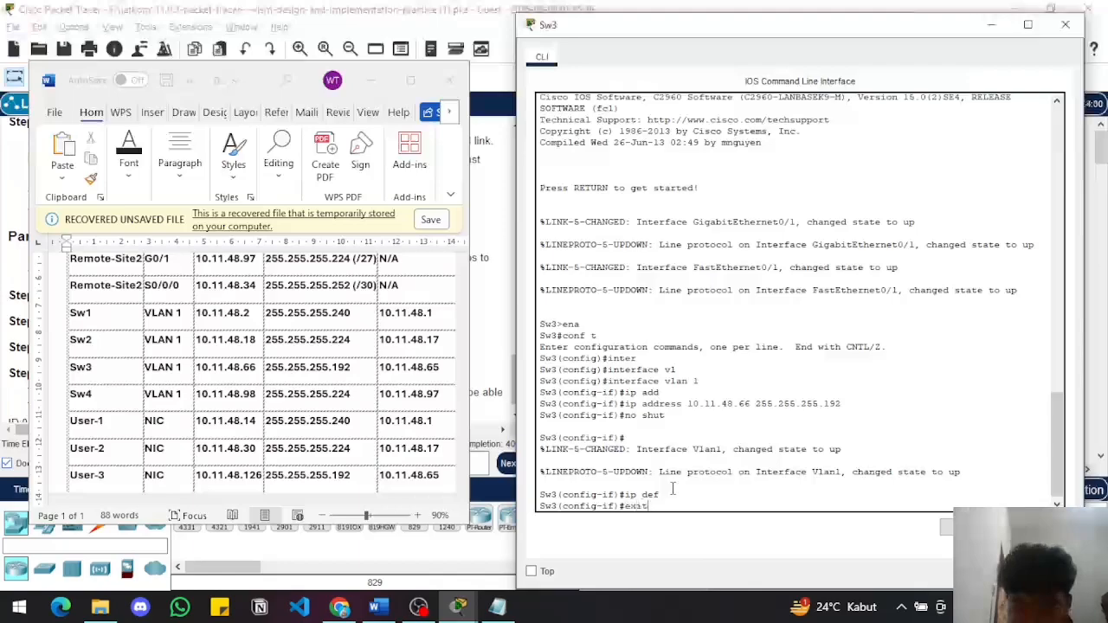
{"action": "key", "text": "Return"}
{"action": "type", "text": "ig)#i"}
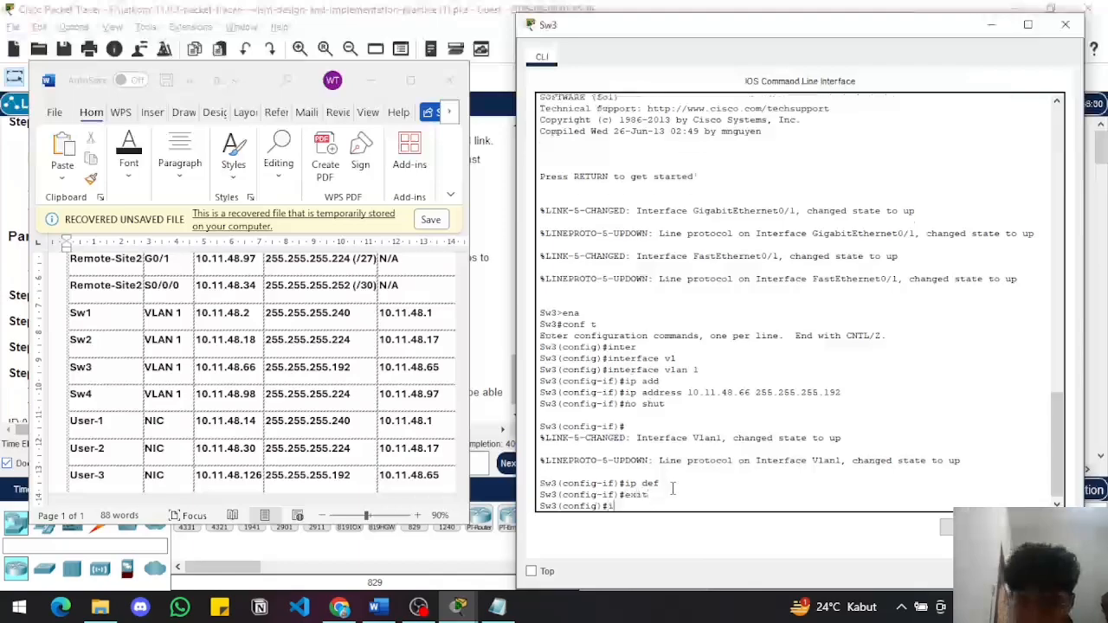
{"action": "type", "text": "p d"}
{"action": "key", "text": "Tab"}
{"action": "key", "text": "Tab"}
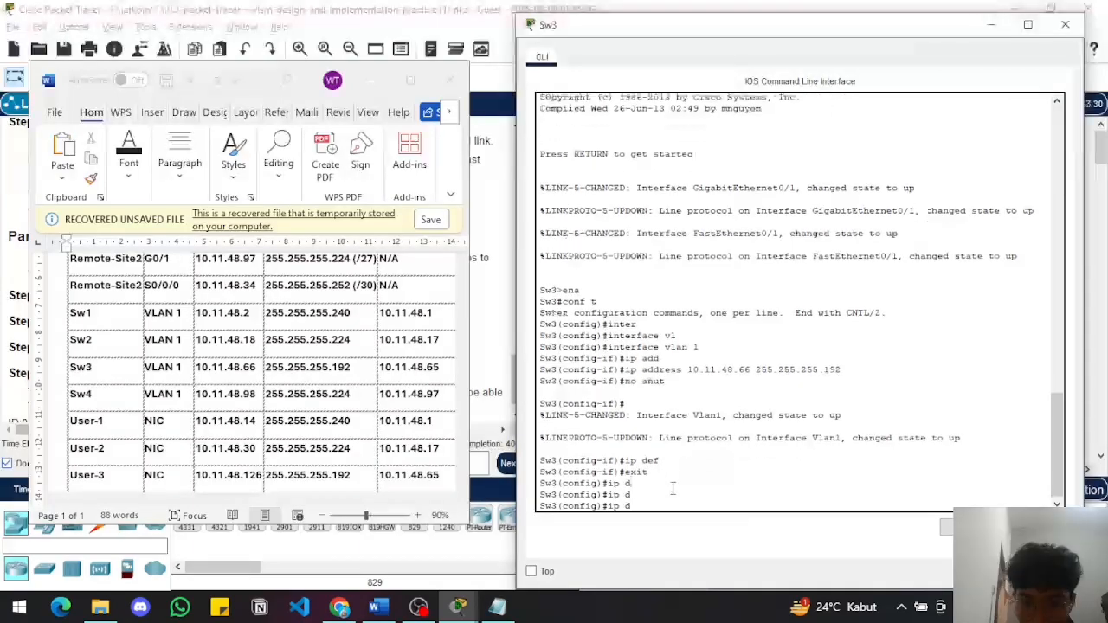
{"action": "key", "text": "Tab"}
{"action": "type", "text": "ef"}
{"action": "key", "text": "Tab"}
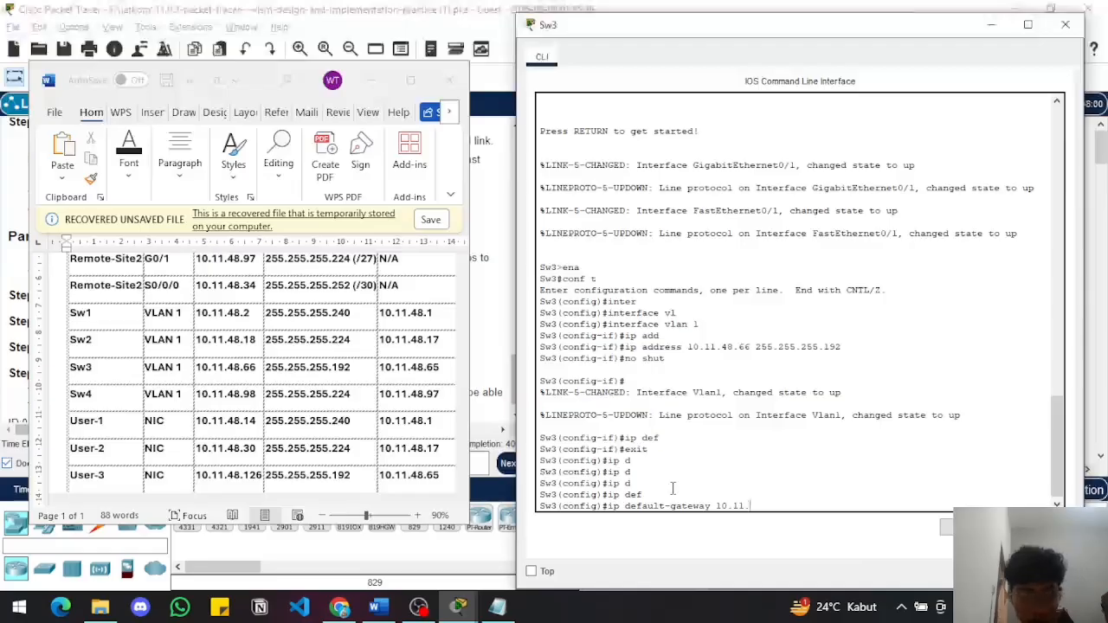
{"action": "type", "text": ".65"}
{"action": "key", "text": "Return"}
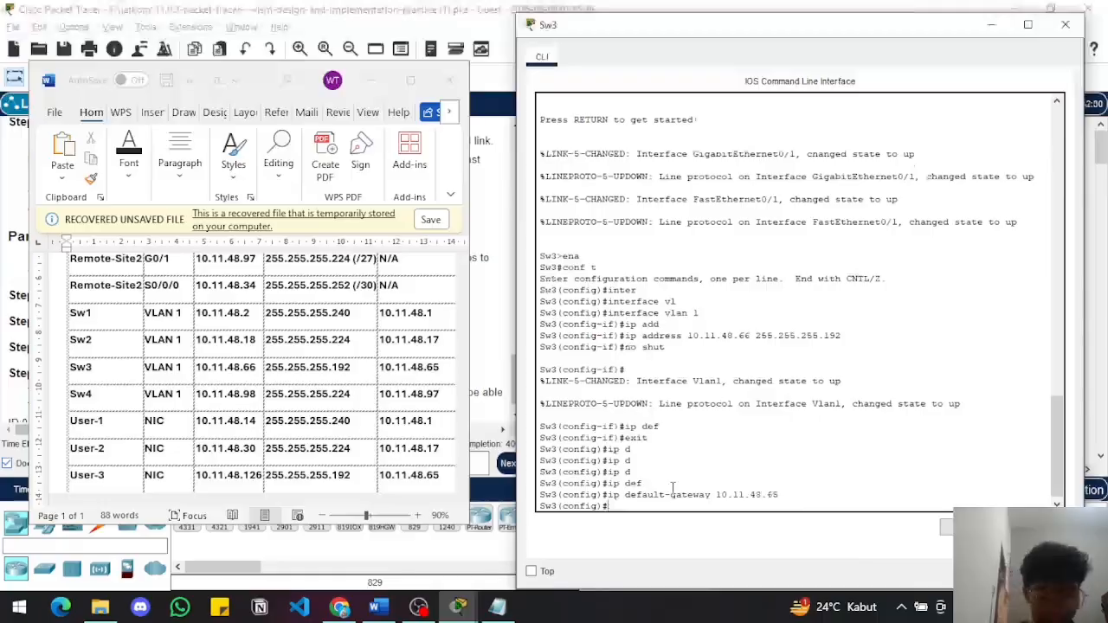
{"action": "key", "text": "Return"}
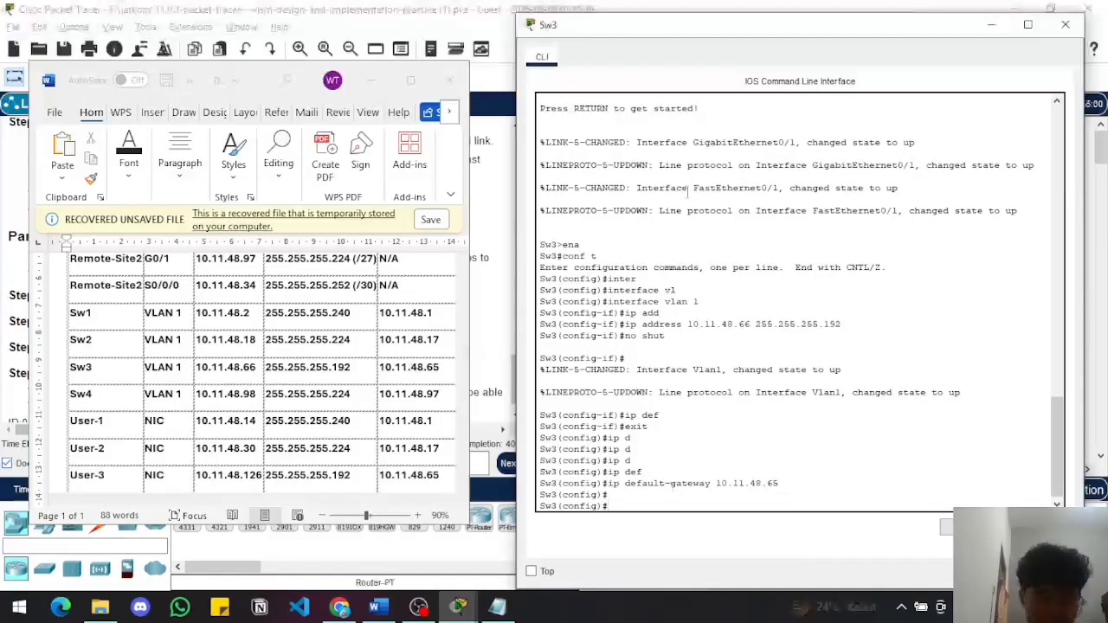
Close Sw3's CLI, check the activity's assessment items for incorrect entries, and close the results
{"action": "left_click", "coordinate": [1065, 24]}
{"action": "left_click", "coordinate": [507, 299]}
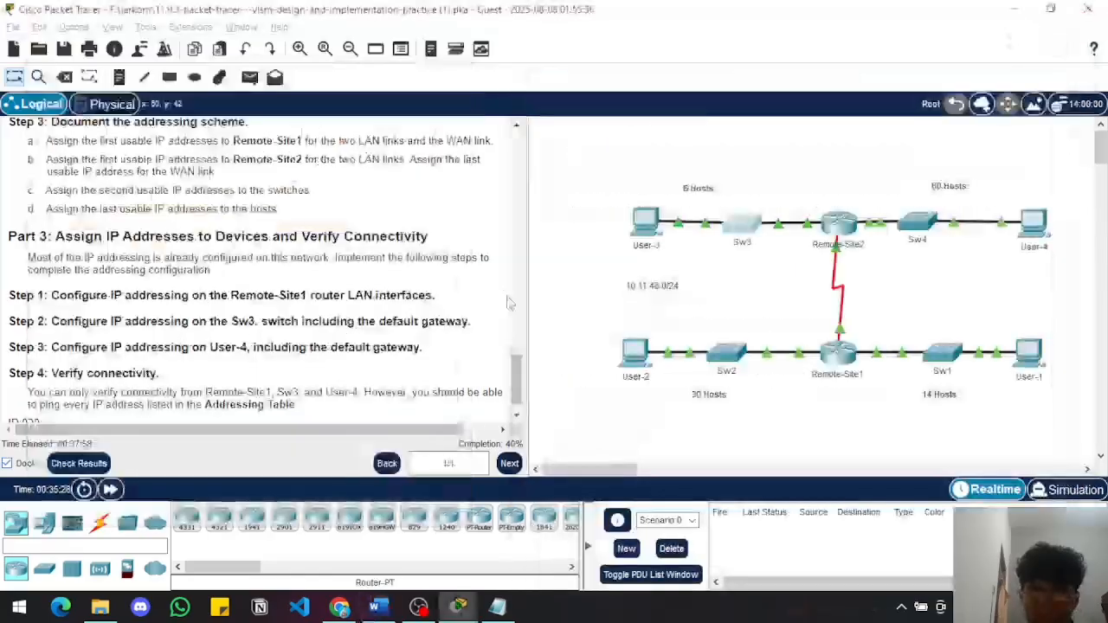
{"action": "left_click", "coordinate": [78, 465]}
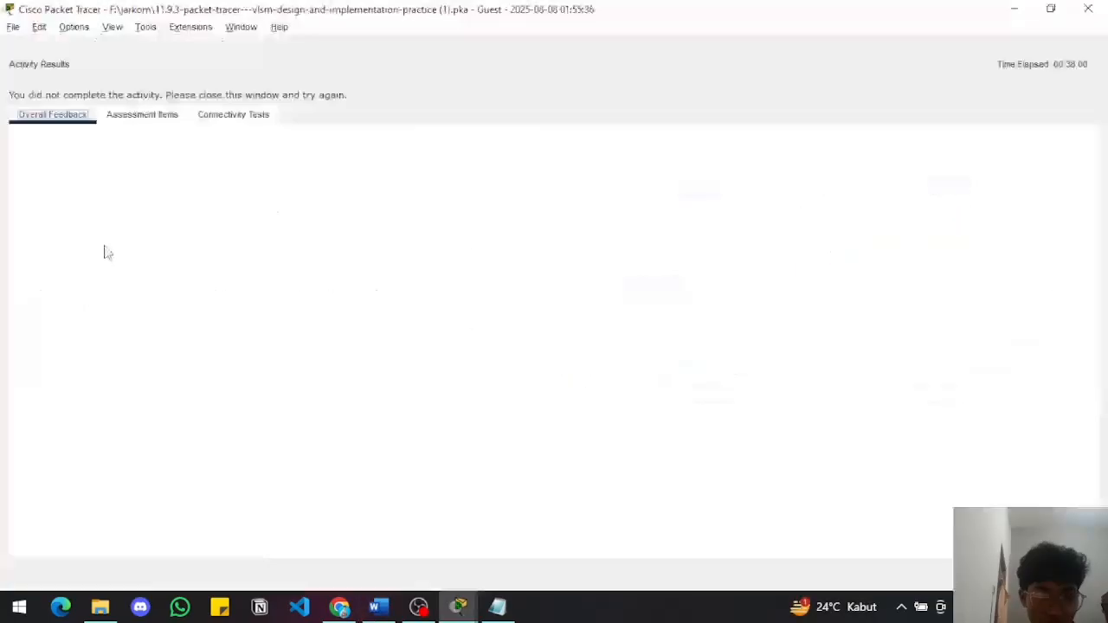
{"action": "left_click", "coordinate": [144, 116]}
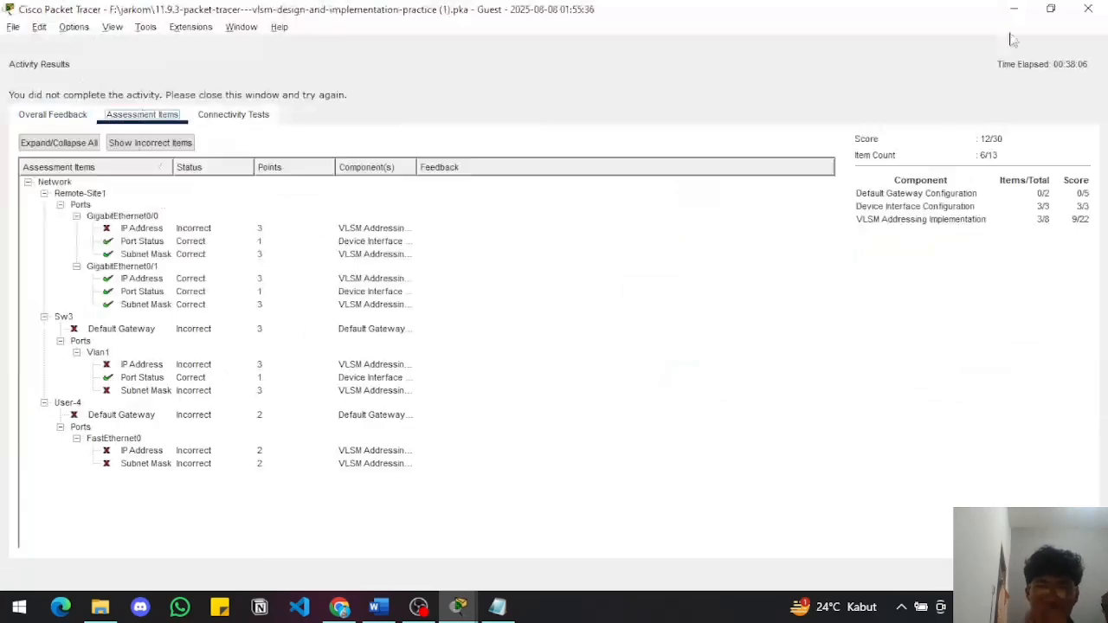
{"action": "left_click", "coordinate": [1088, 9]}
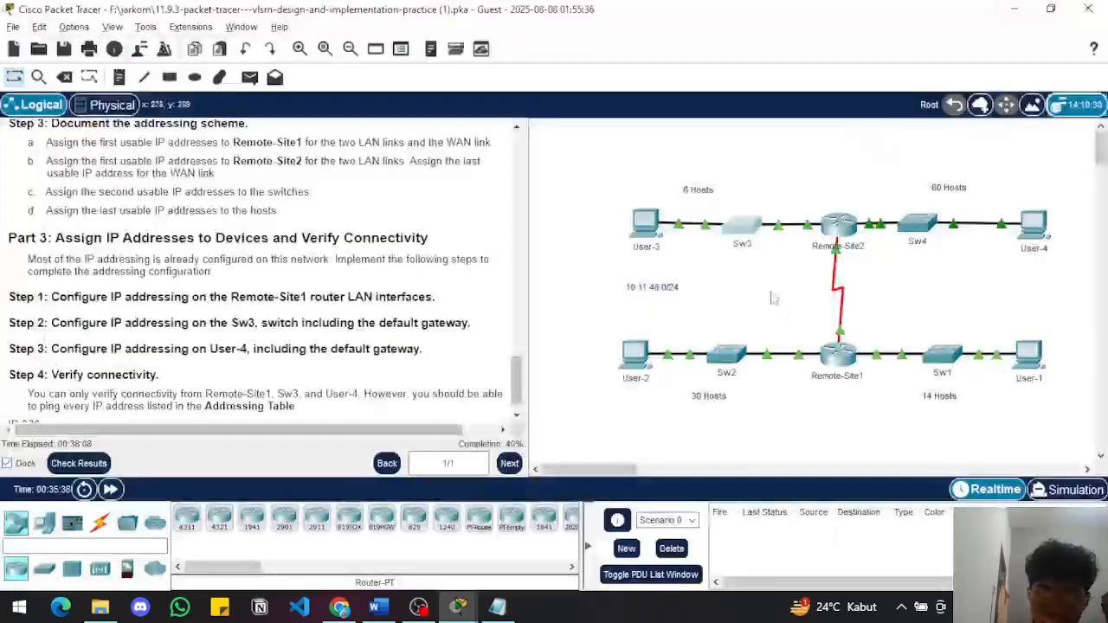
Reopen Sw3's CLI and enter interface configuration for VLAN 1
{"action": "left_click", "coordinate": [748, 242]}
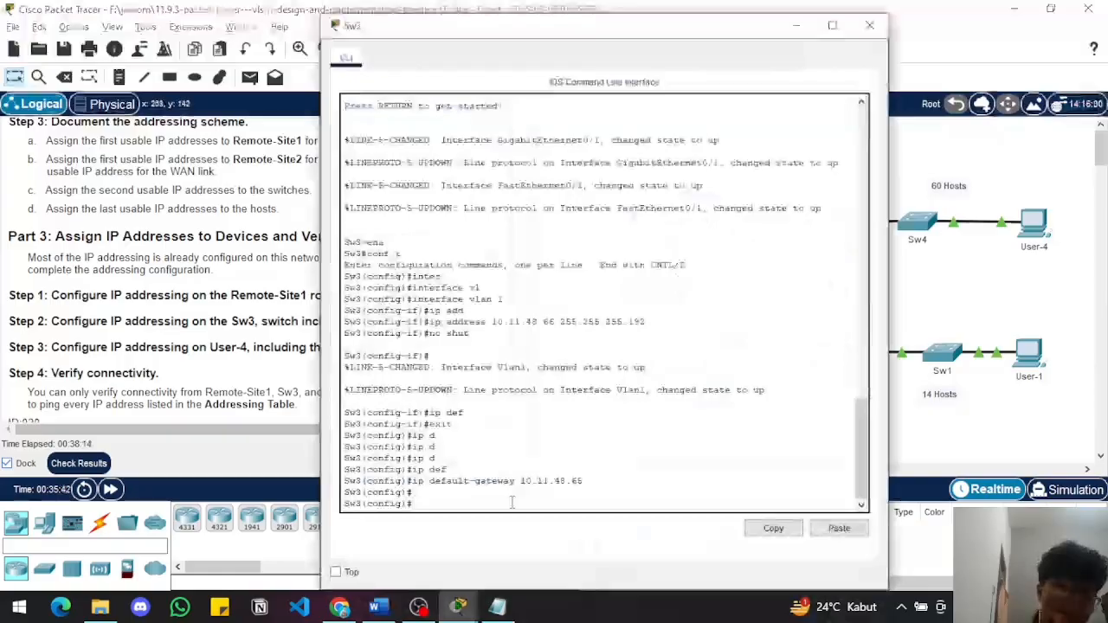
{"action": "type", "text": "int"}
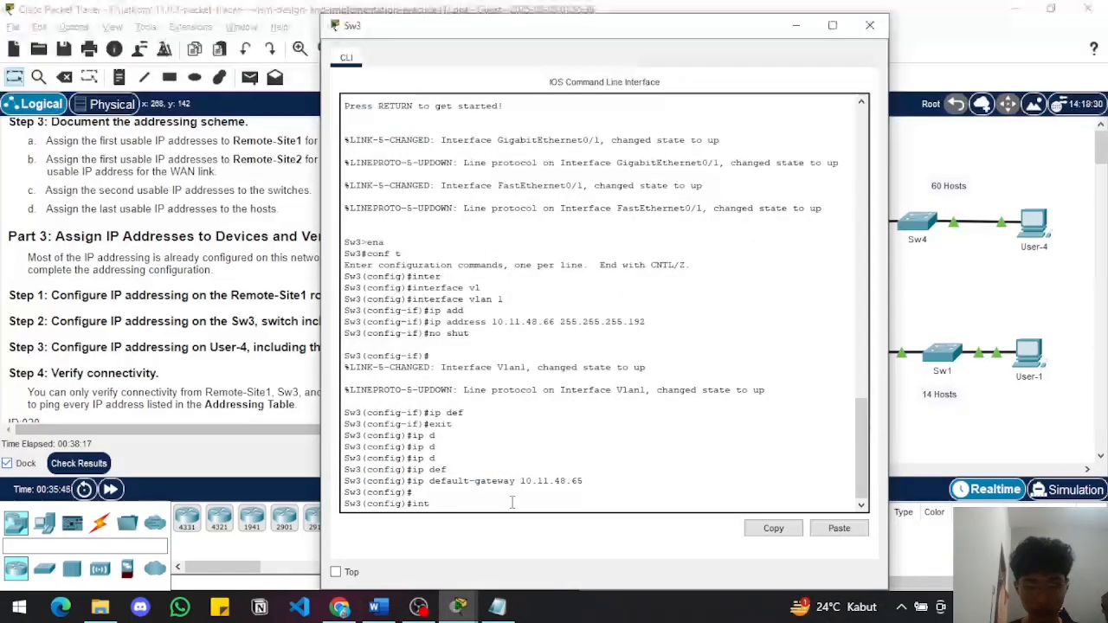
{"action": "key", "text": "Tab"}
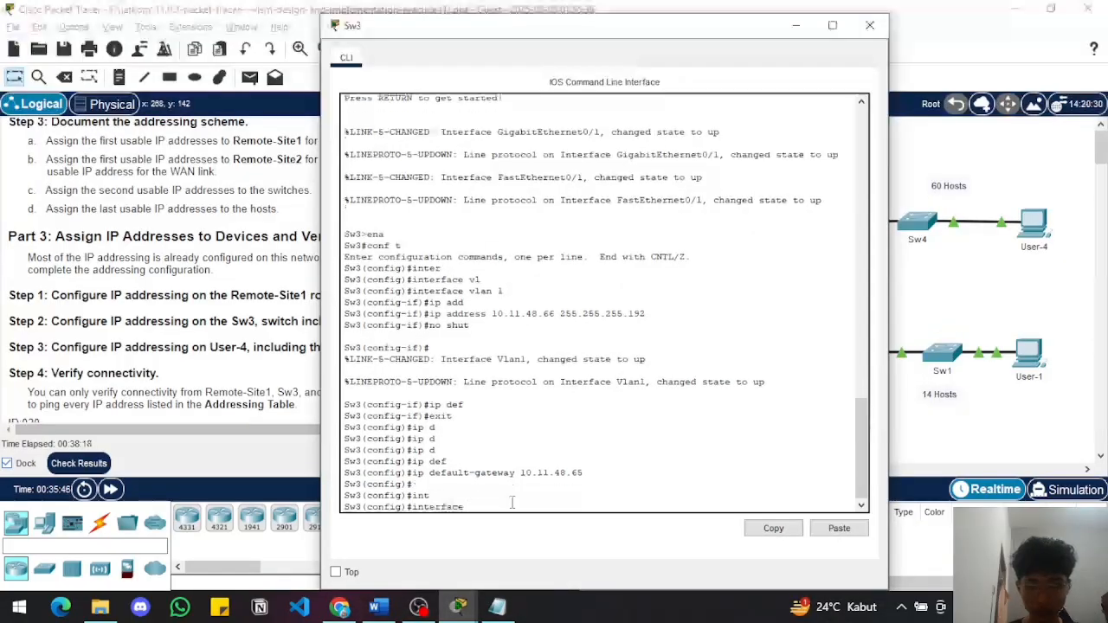
{"action": "type", "text": "v"}
{"action": "key", "text": "Tab"}
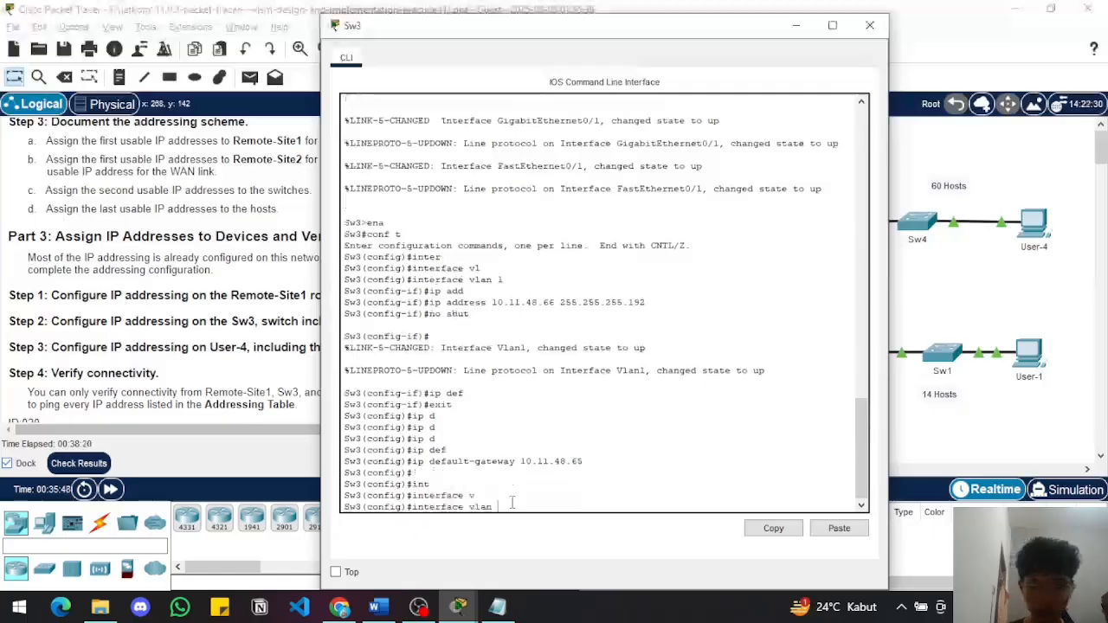
{"action": "type", "text": "1"}
{"action": "key", "text": "Return"}
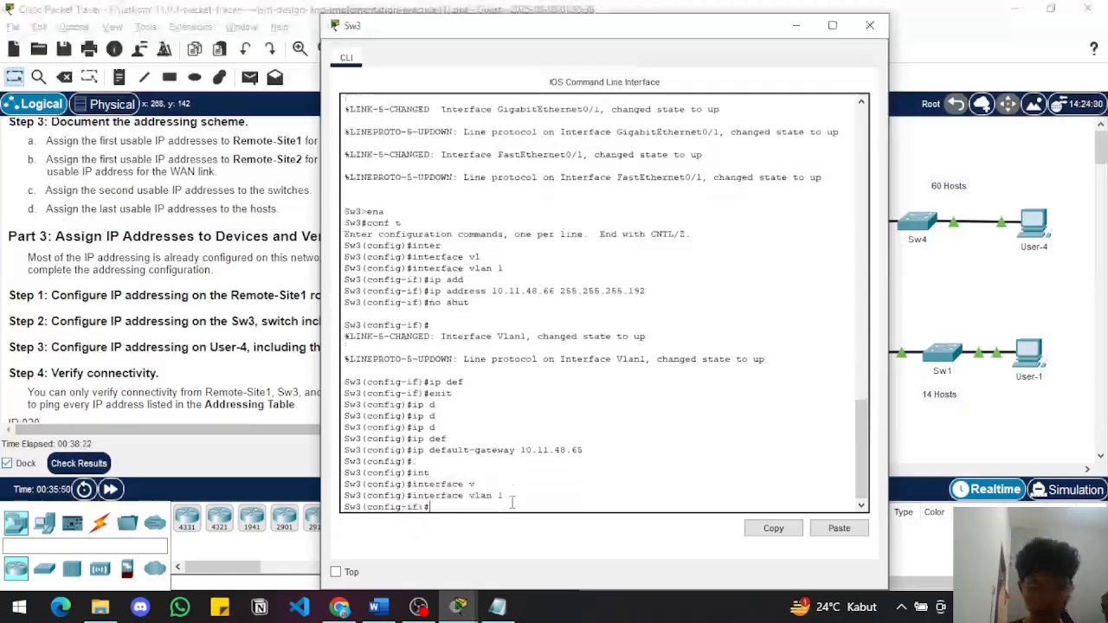
Assign VLAN 1 on Sw3 the IP address 10.11.48.114 with mask 255.255.255.248 and enable the interface
{"action": "type", "text": "ip add"}
{"action": "key", "text": "Tab"}
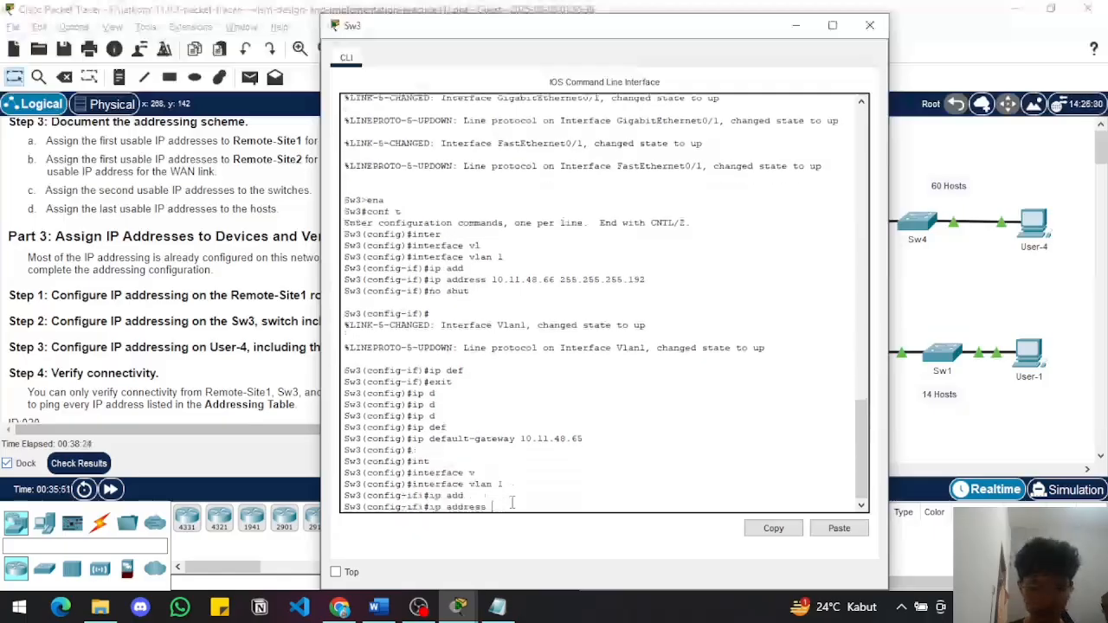
{"action": "type", "text": "10"}
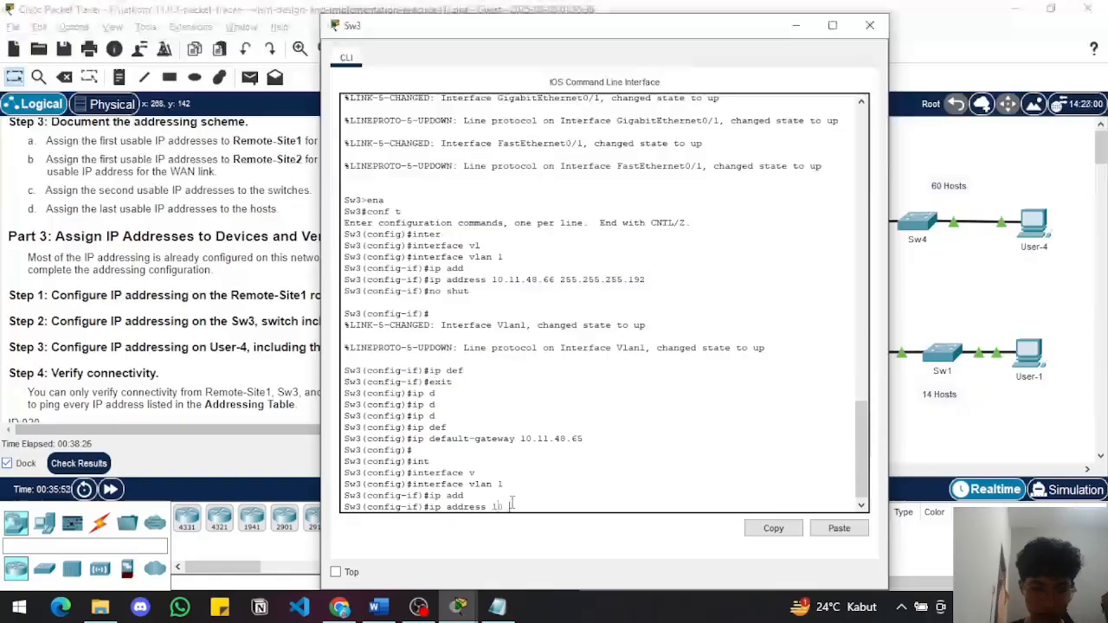
{"action": "type", "text": ".11.48"}
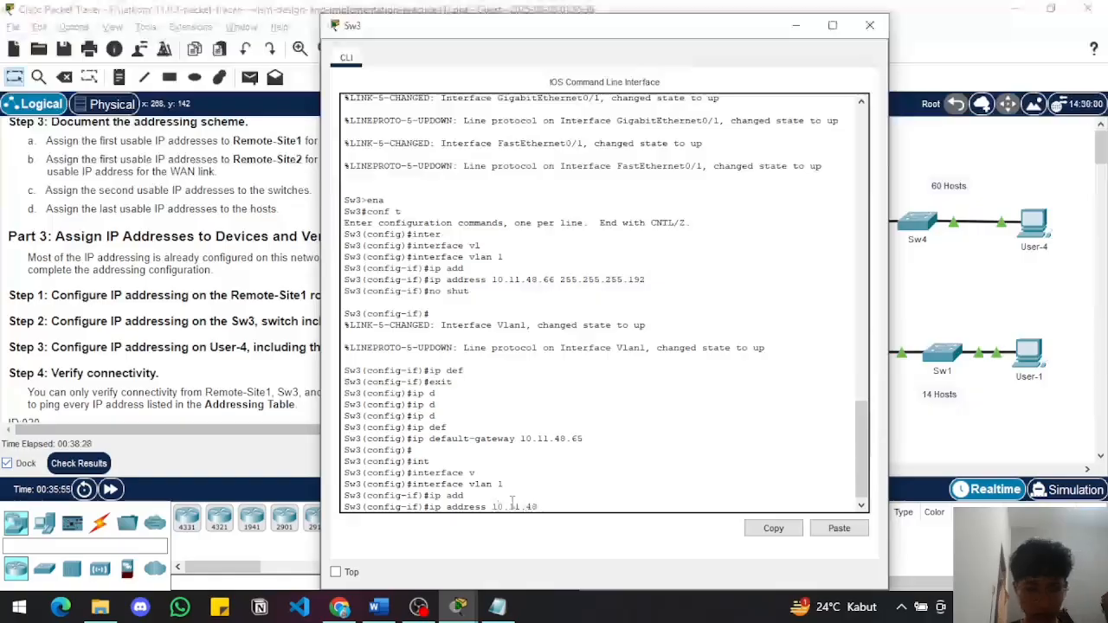
{"action": "type", "text": ".1"}
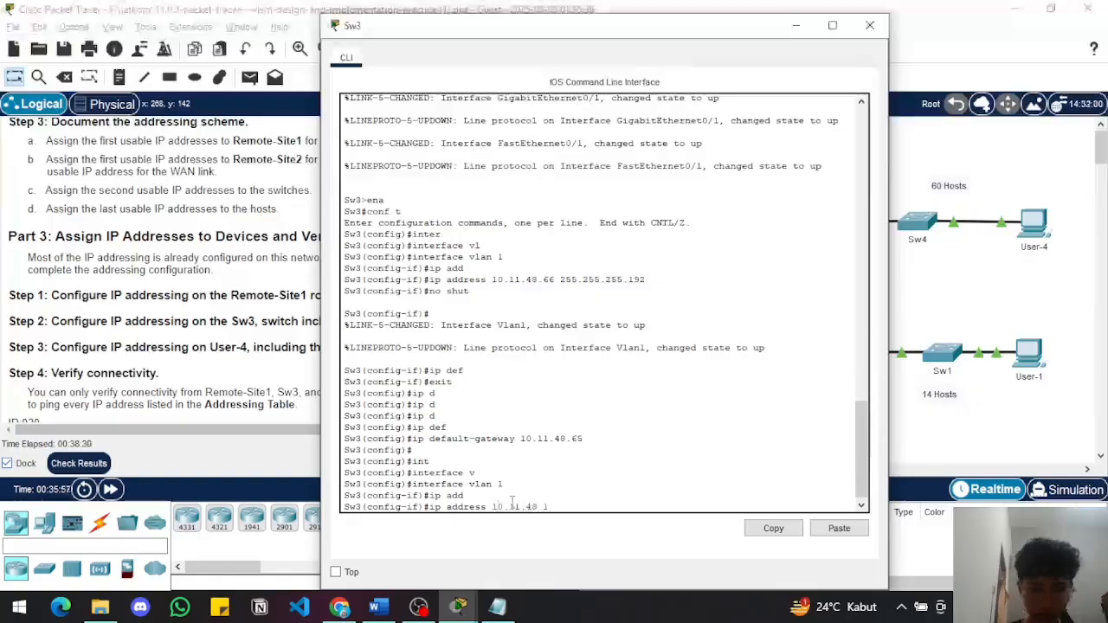
{"action": "type", "text": "14 255.255.255.2"}
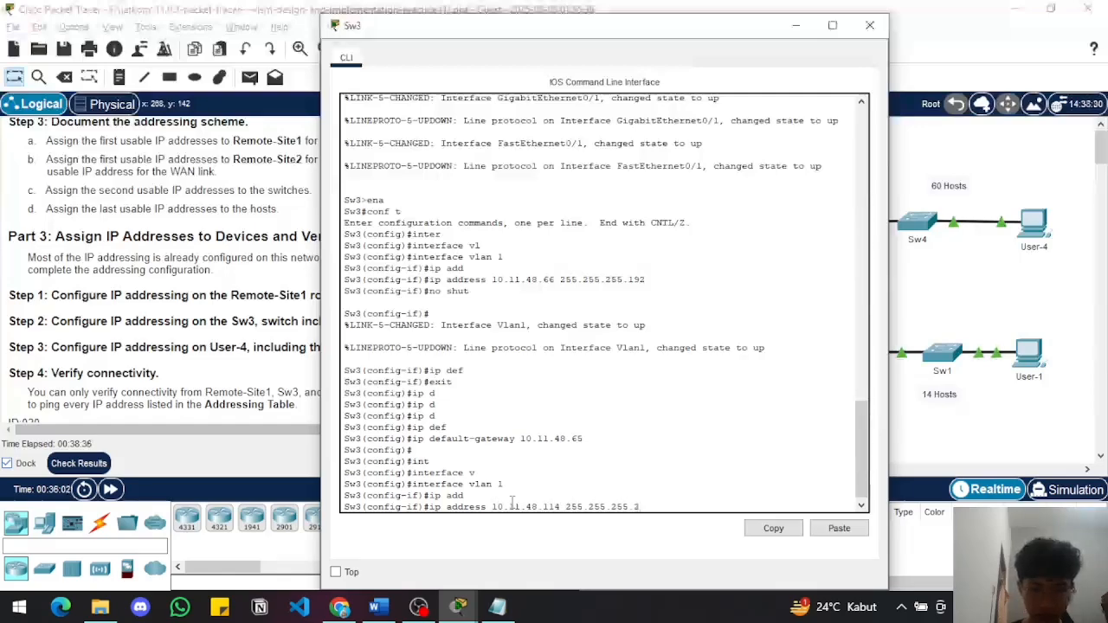
{"action": "type", "text": "48"}
{"action": "key", "text": "Return"}
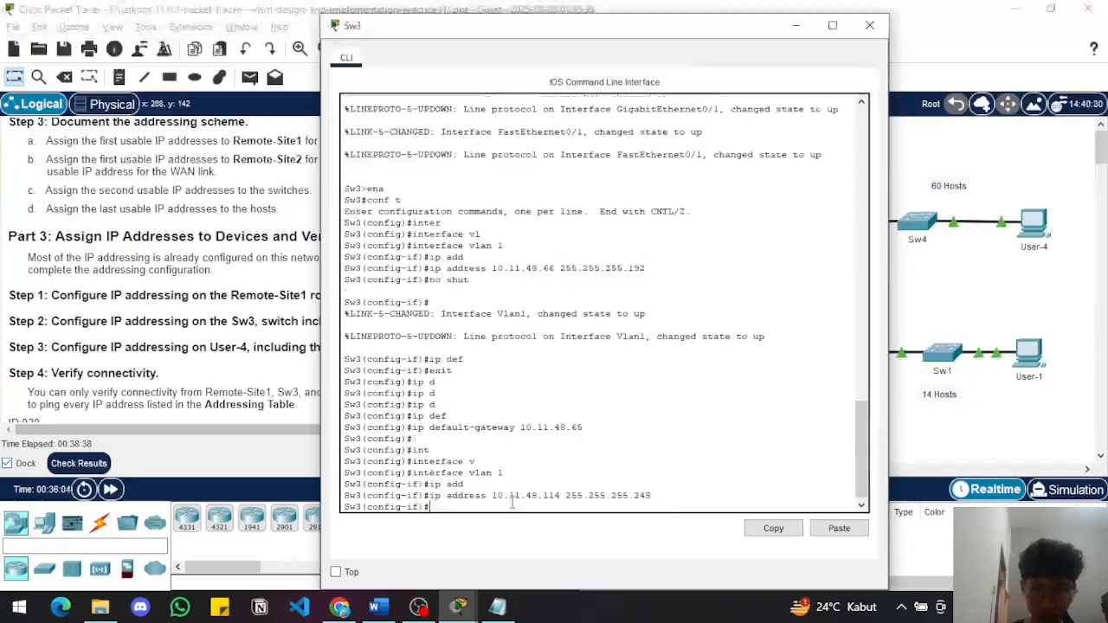
{"action": "type", "text": "no shut"}
{"action": "key", "text": "Return"}
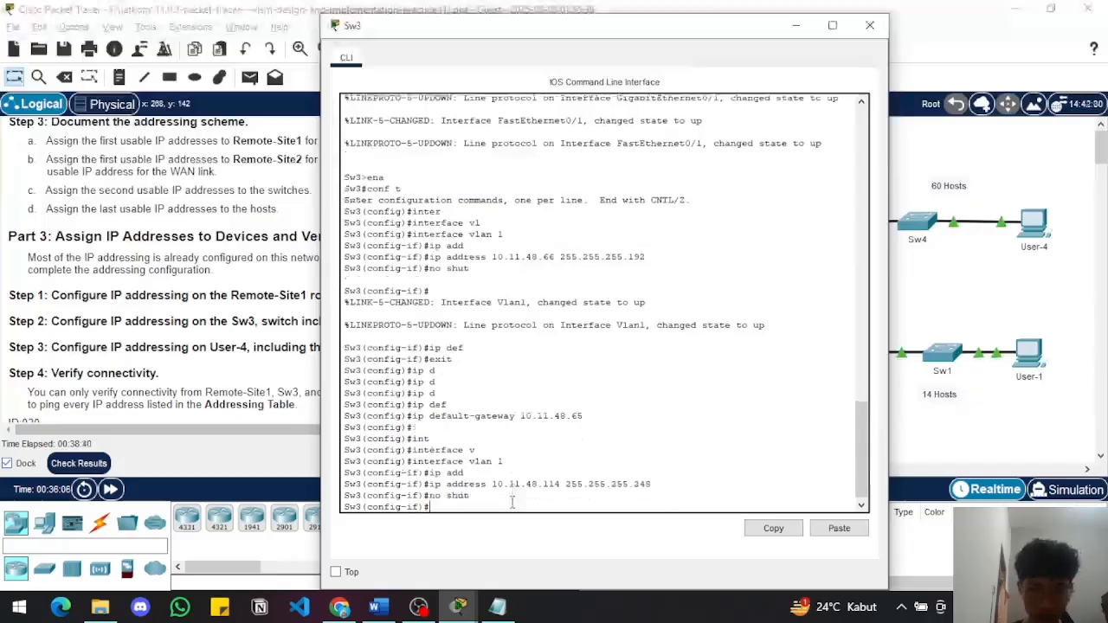
Return Sw3 to global configuration mode and set its default gateway to 10.11.48.113
{"action": "type", "text": "ip"}
{"action": "key", "text": "BackSpace"}
{"action": "key", "text": "BackSpace"}
{"action": "type", "text": "e"}
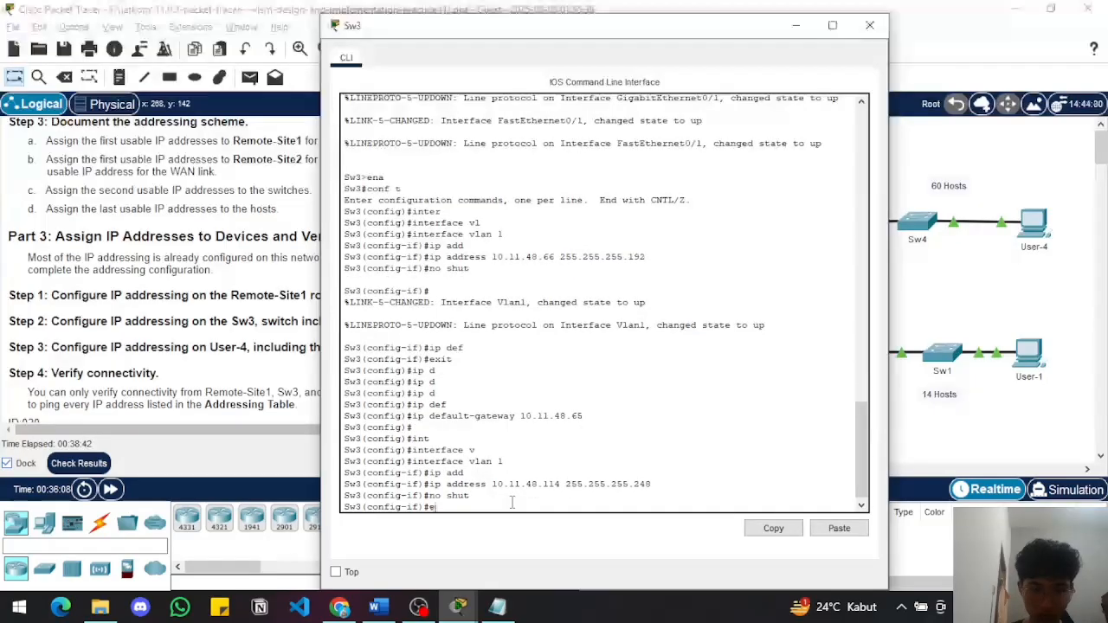
{"action": "type", "text": "xit"}
{"action": "key", "text": "Return"}
{"action": "key", "text": "Return"}
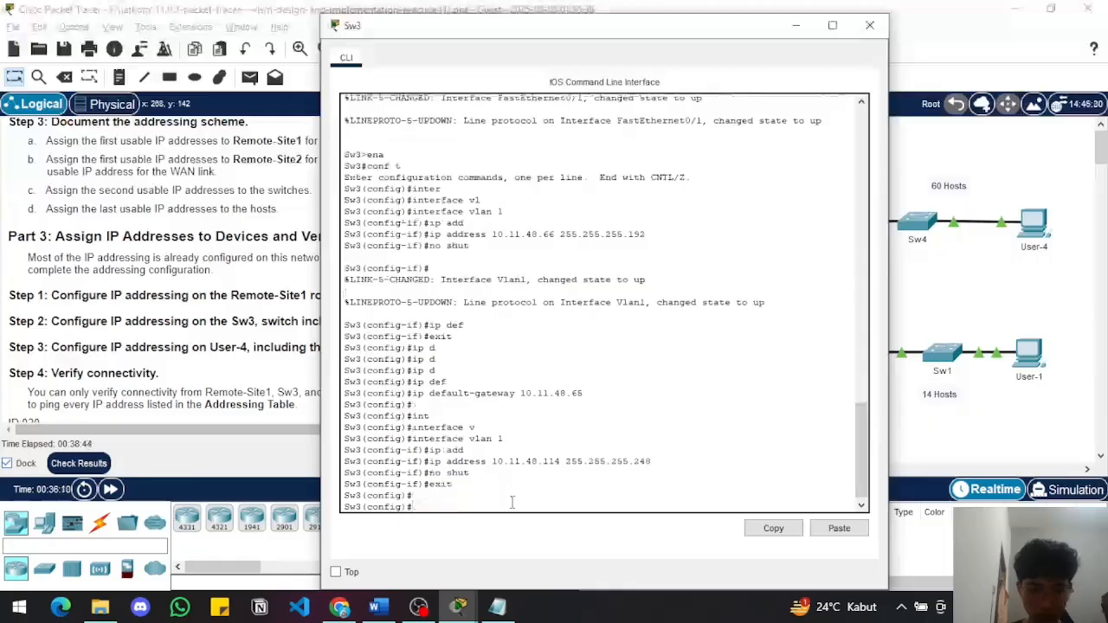
{"action": "type", "text": "ip def"}
{"action": "key", "text": "Tab"}
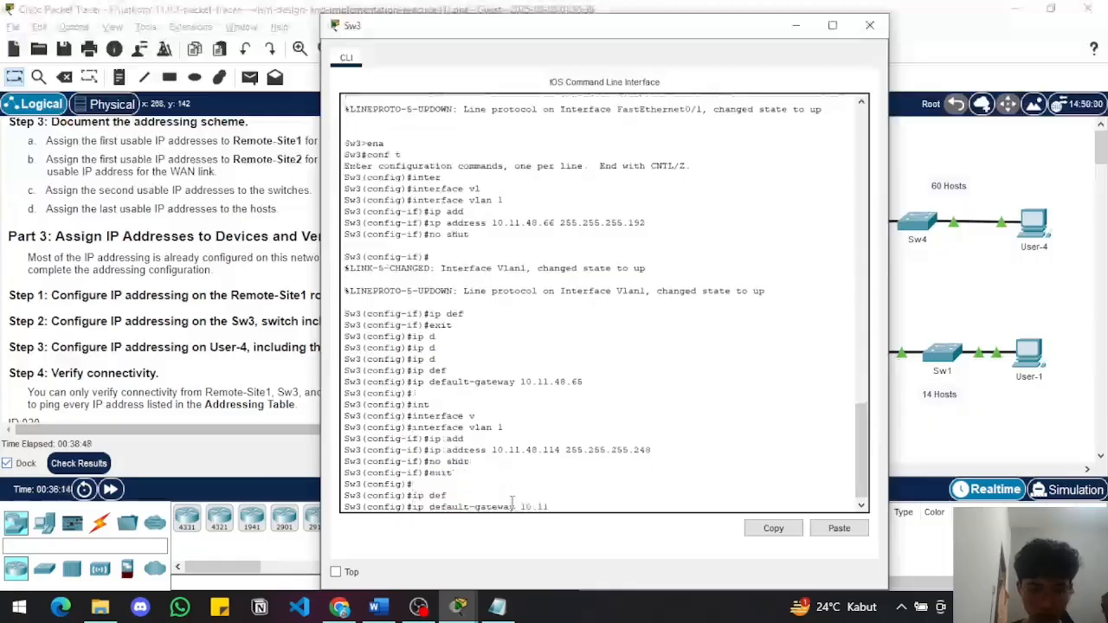
{"action": "type", "text": "10.11.48."}
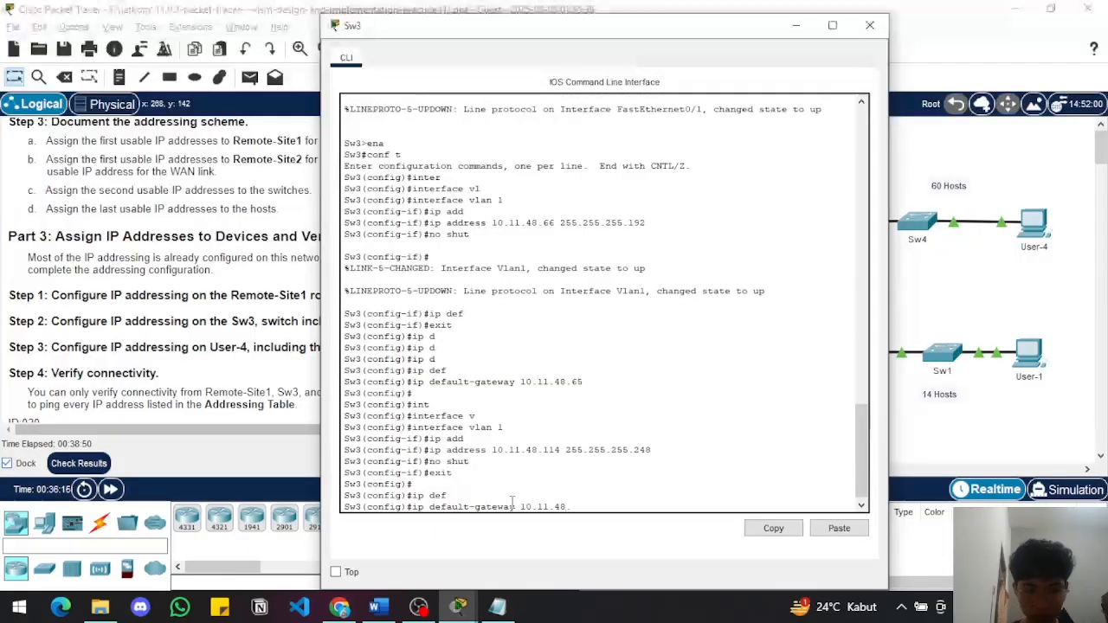
{"action": "type", "text": "113"}
{"action": "key", "text": "Return"}
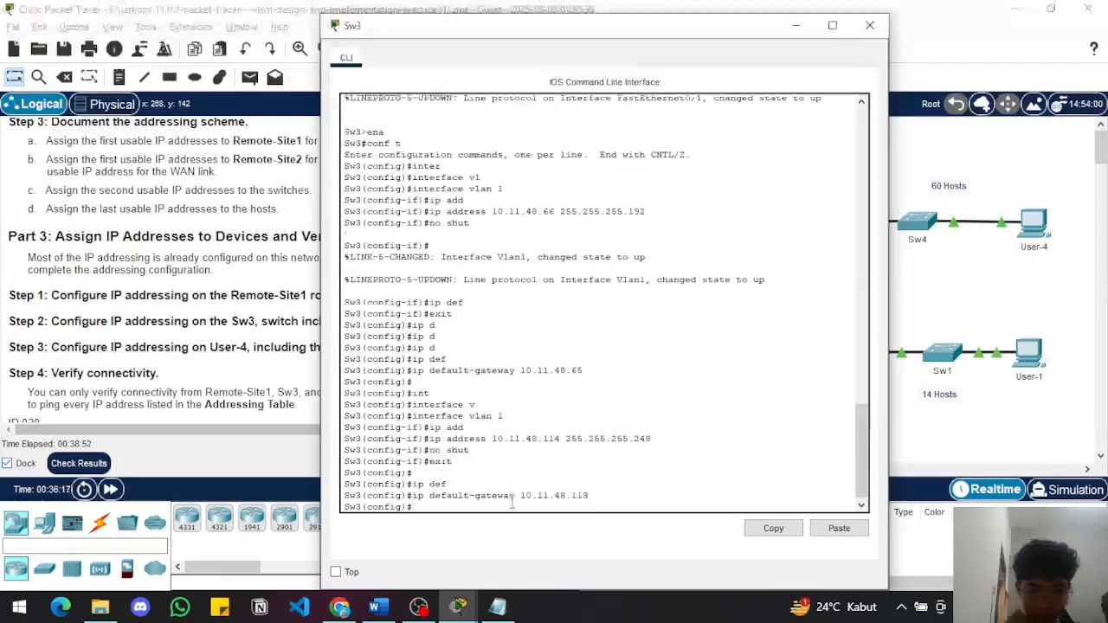
Review the activity's remaining instructions, then open User-4's IP configuration and move its window clear of them
{"action": "left_click", "coordinate": [192, 387]}
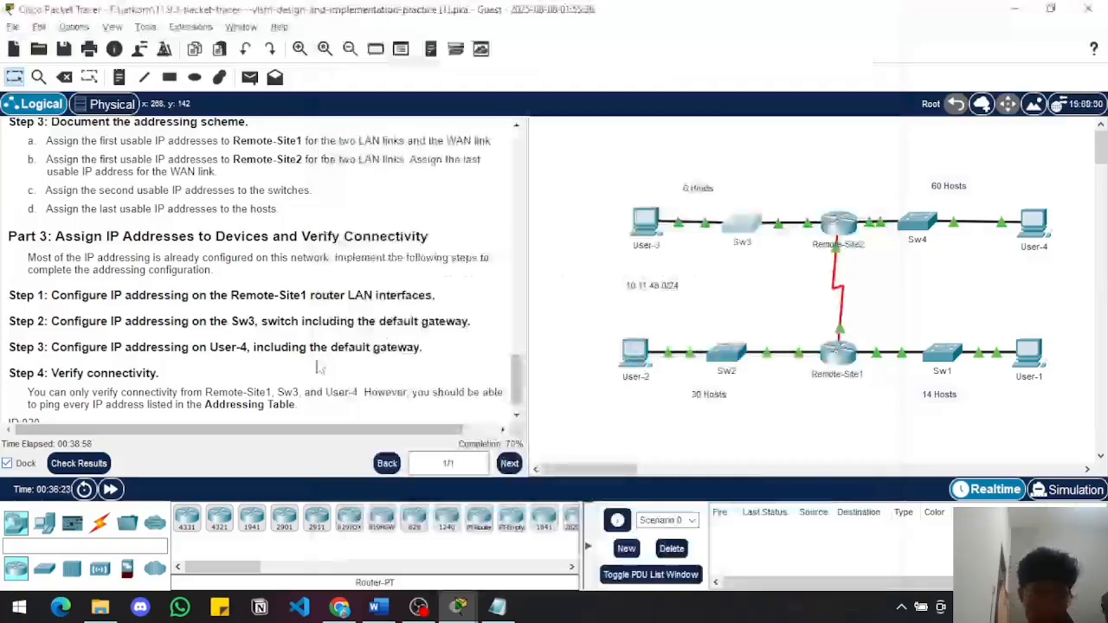
{"action": "scroll", "coordinate": [383, 360], "scroll_direction": "down", "scroll_amount": 1}
{"action": "scroll", "coordinate": [384, 359], "scroll_direction": "up", "scroll_amount": 1}
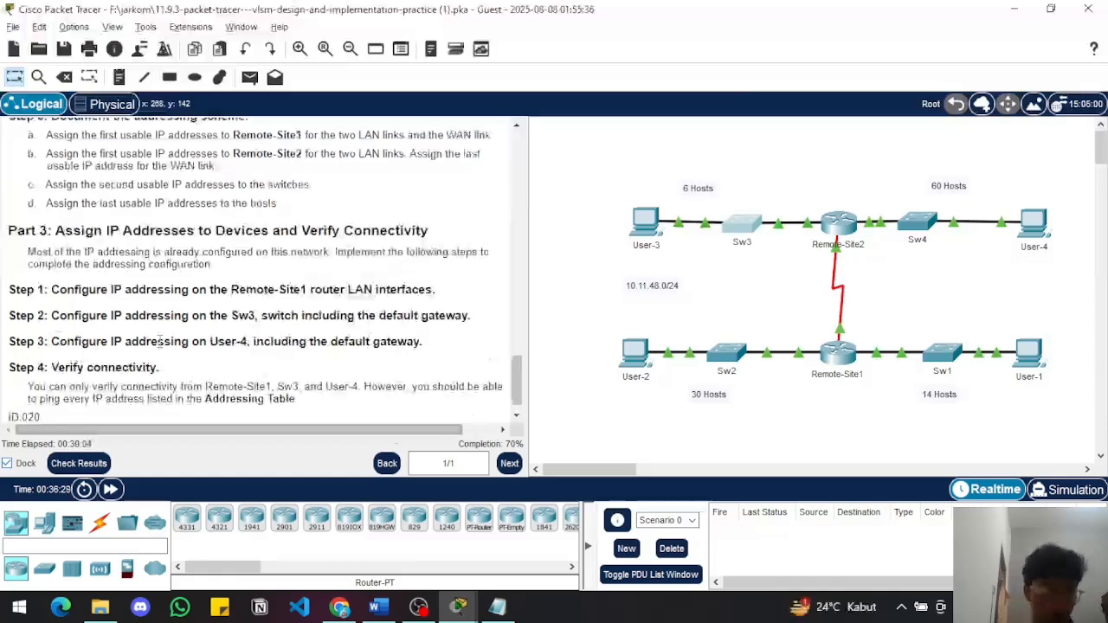
{"action": "left_click", "coordinate": [1035, 243]}
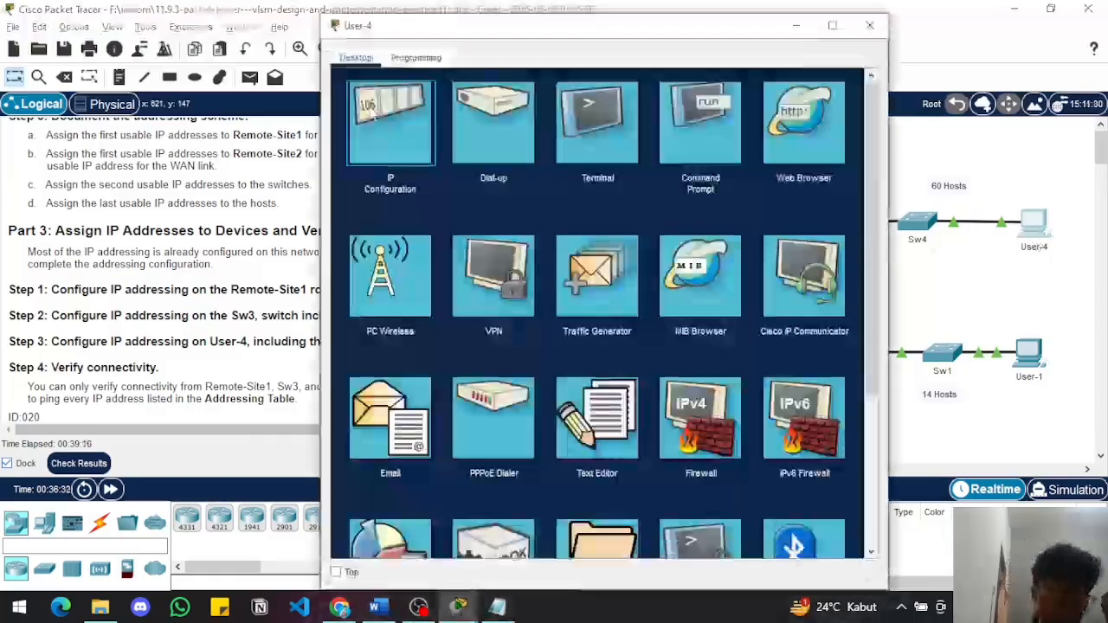
{"action": "left_click", "coordinate": [371, 115]}
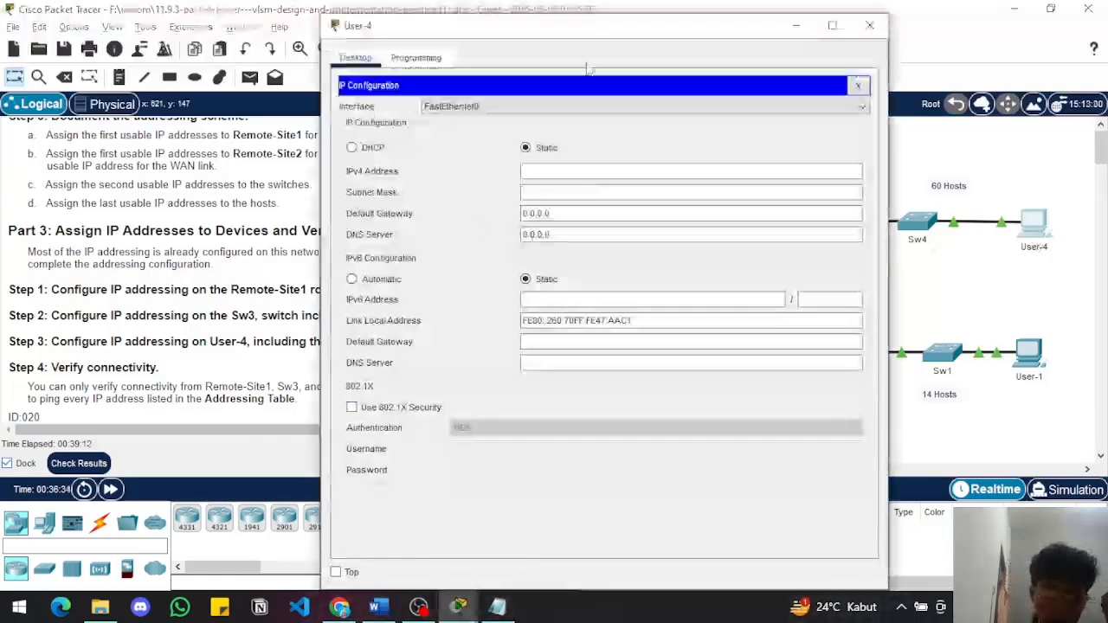
{"action": "left_click_drag", "start_coordinate": [514, 44], "coordinate": [606, 169]}
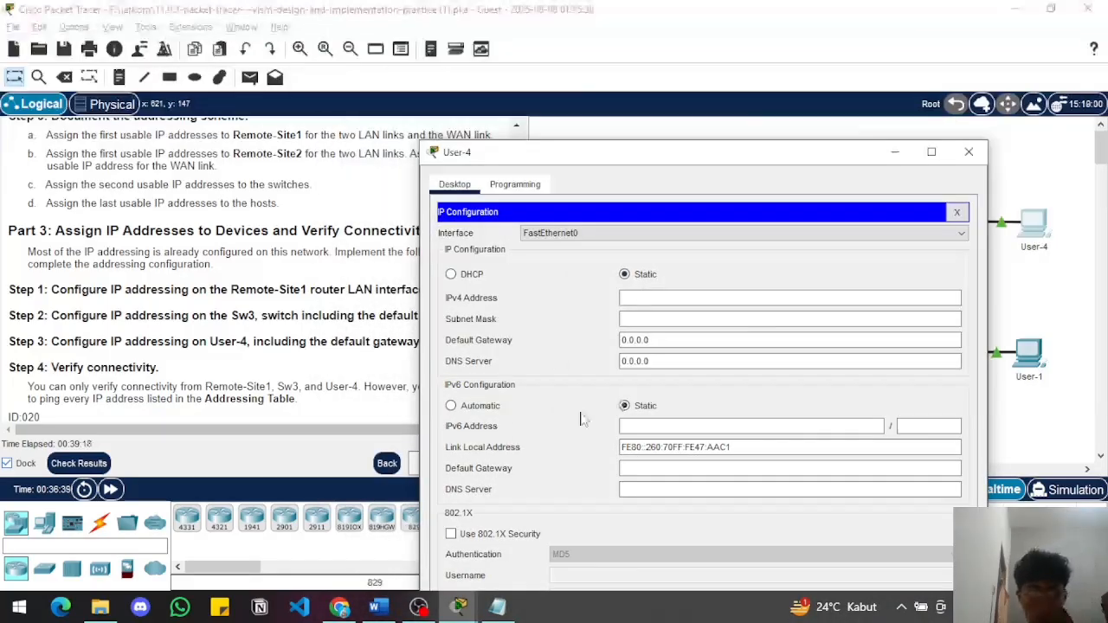
Look up User-4's addressing in the Word document's table and minimize the document
{"action": "left_click", "coordinate": [376, 607]}
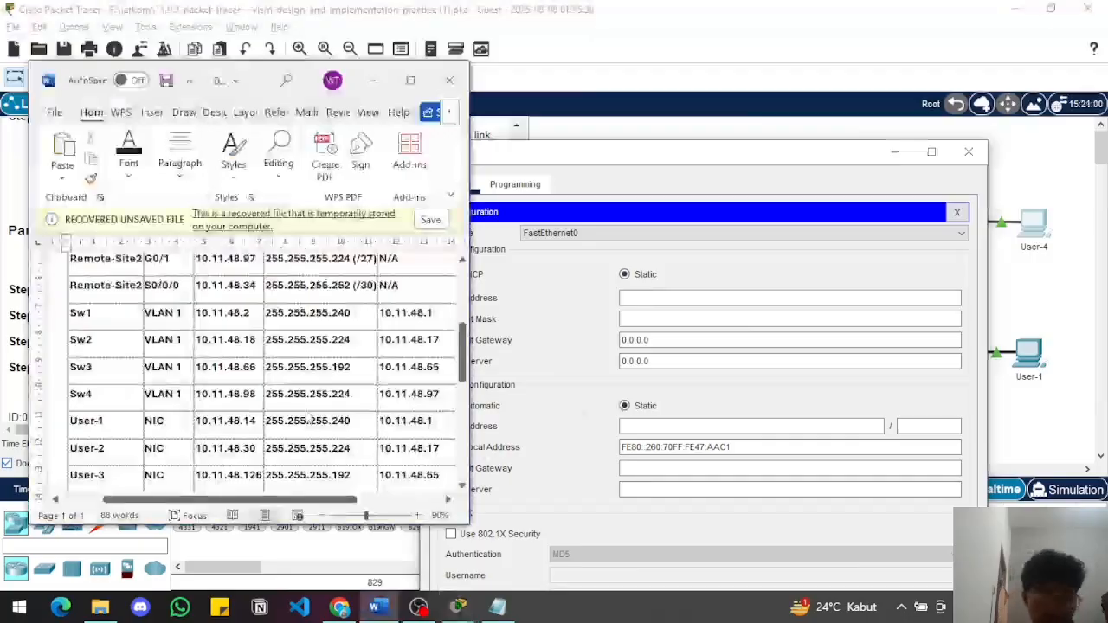
{"action": "scroll", "coordinate": [304, 407], "scroll_direction": "down", "scroll_amount": 1}
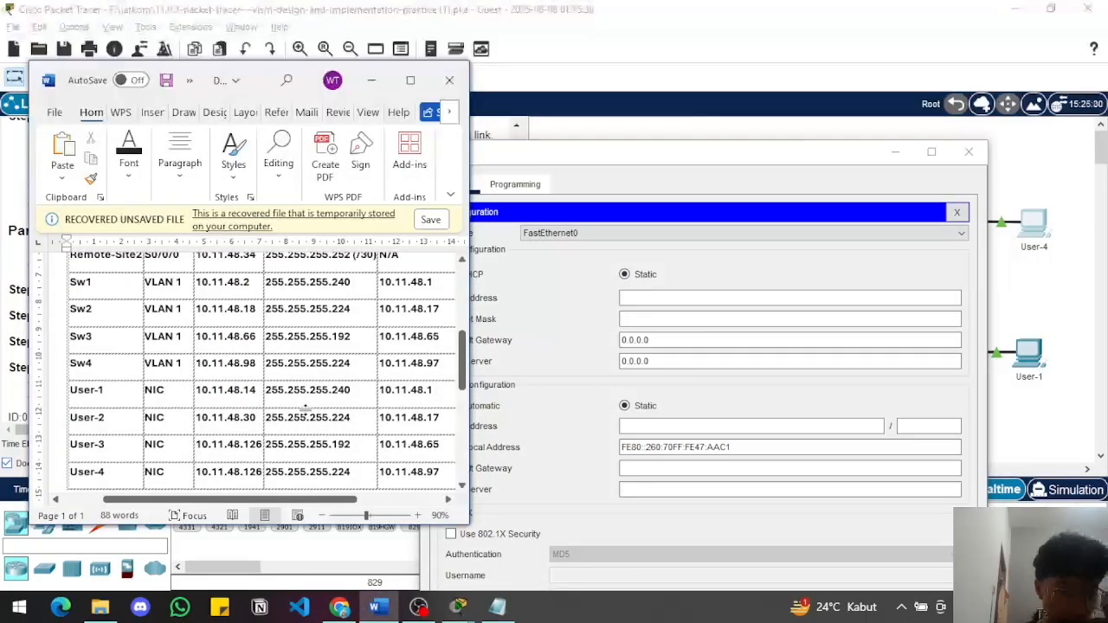
{"action": "scroll", "coordinate": [305, 407], "scroll_direction": "down", "scroll_amount": 3}
{"action": "scroll", "coordinate": [305, 410], "scroll_direction": "down", "scroll_amount": 6}
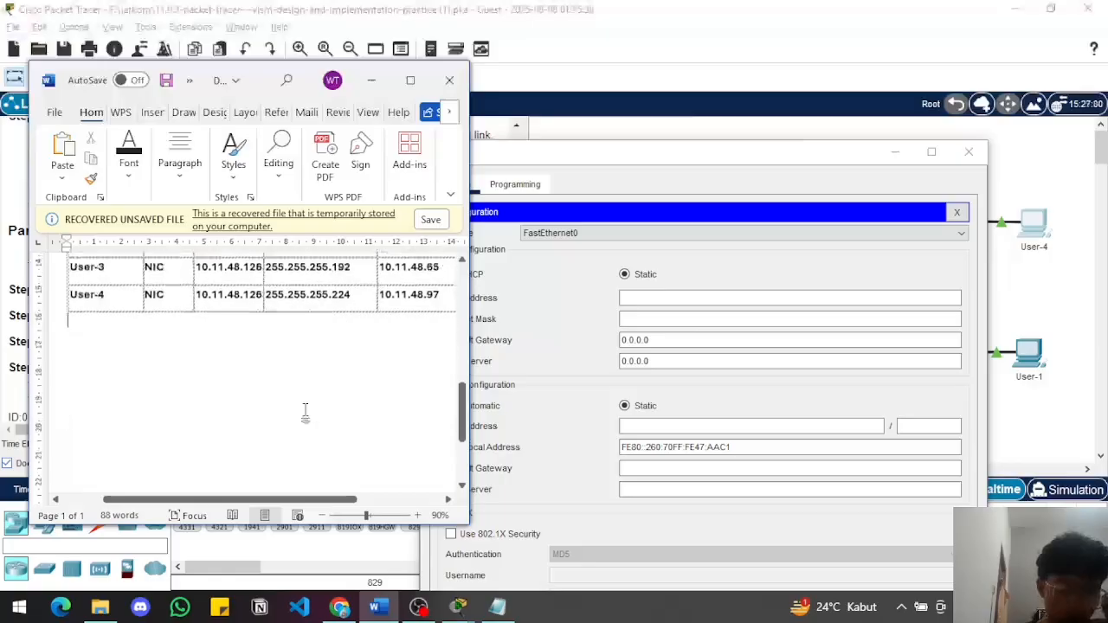
{"action": "scroll", "coordinate": [306, 410], "scroll_direction": "up", "scroll_amount": 2}
{"action": "scroll", "coordinate": [306, 410], "scroll_direction": "up", "scroll_amount": 10}
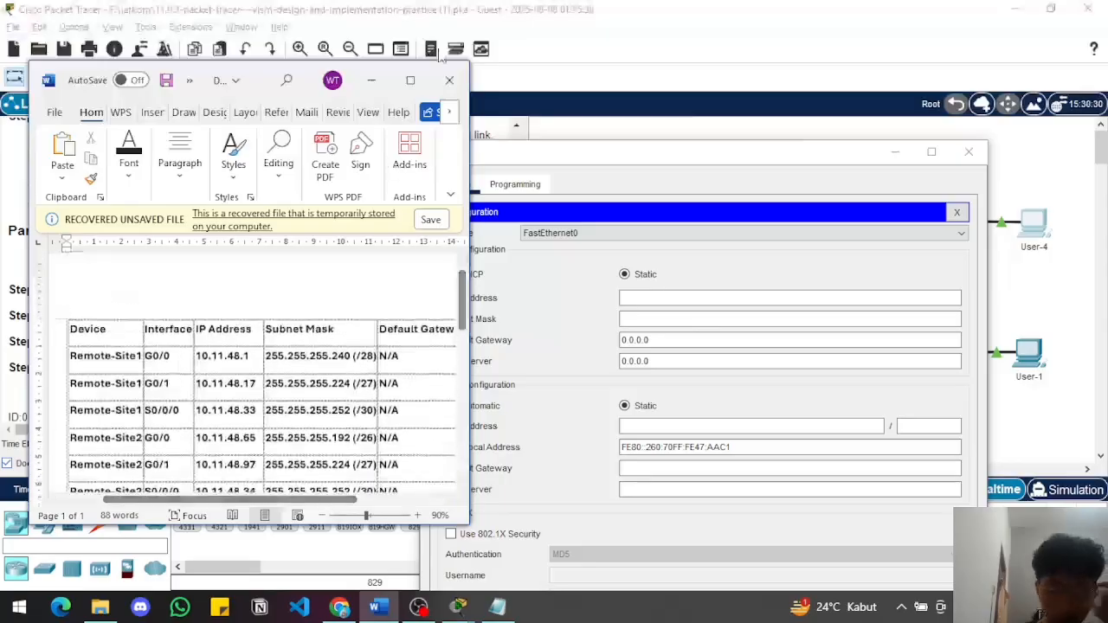
{"action": "left_click", "coordinate": [372, 80]}
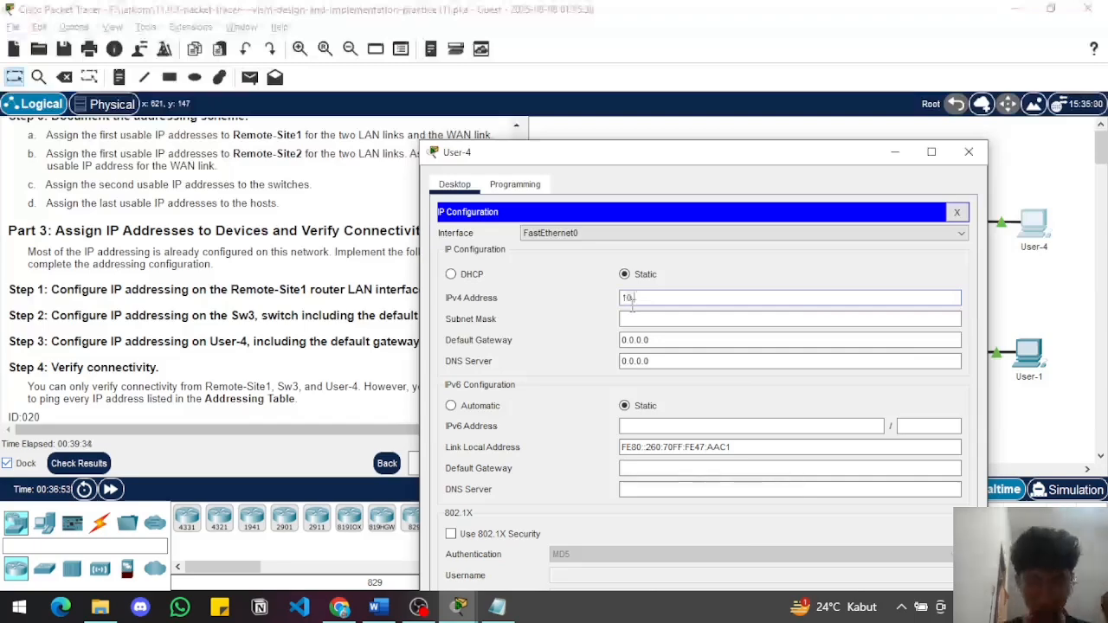
Try to enter 10.11.48.62 as User-4's IPv4 address and edit its subnet mask
{"action": "type", "text": "1.48"}
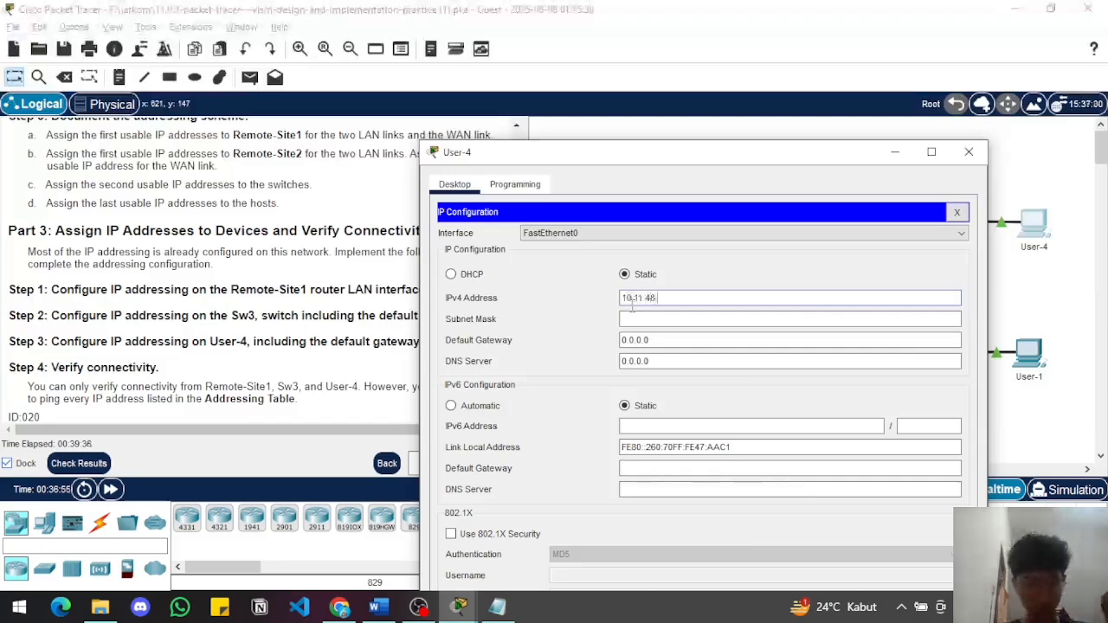
{"action": "type", "text": ".82"}
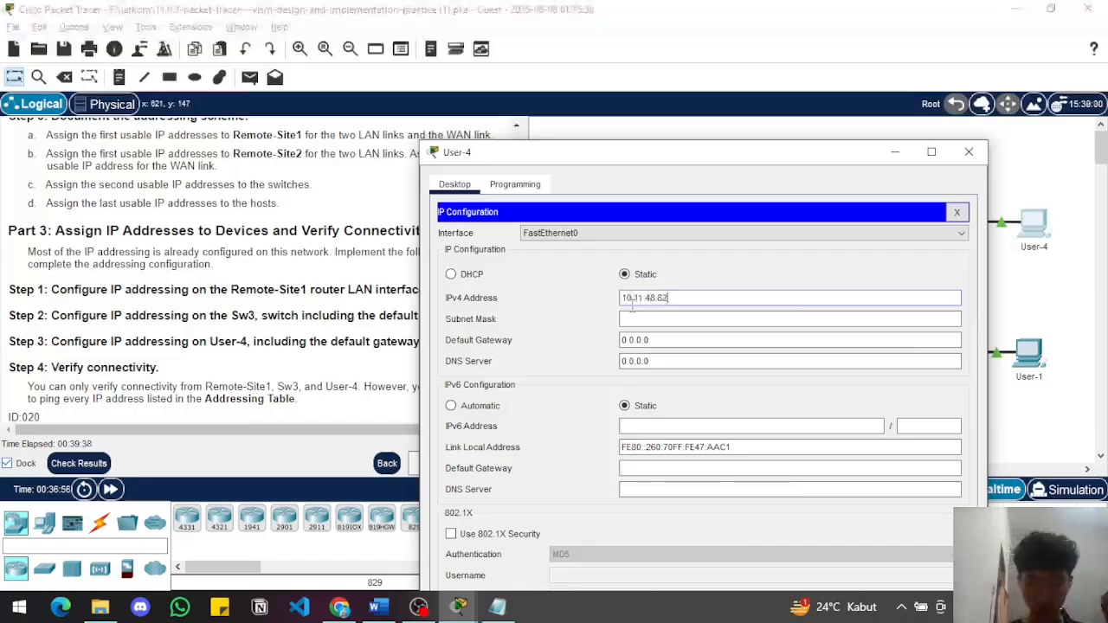
{"action": "left_click", "coordinate": [633, 318]}
{"action": "type", "text": "25"}
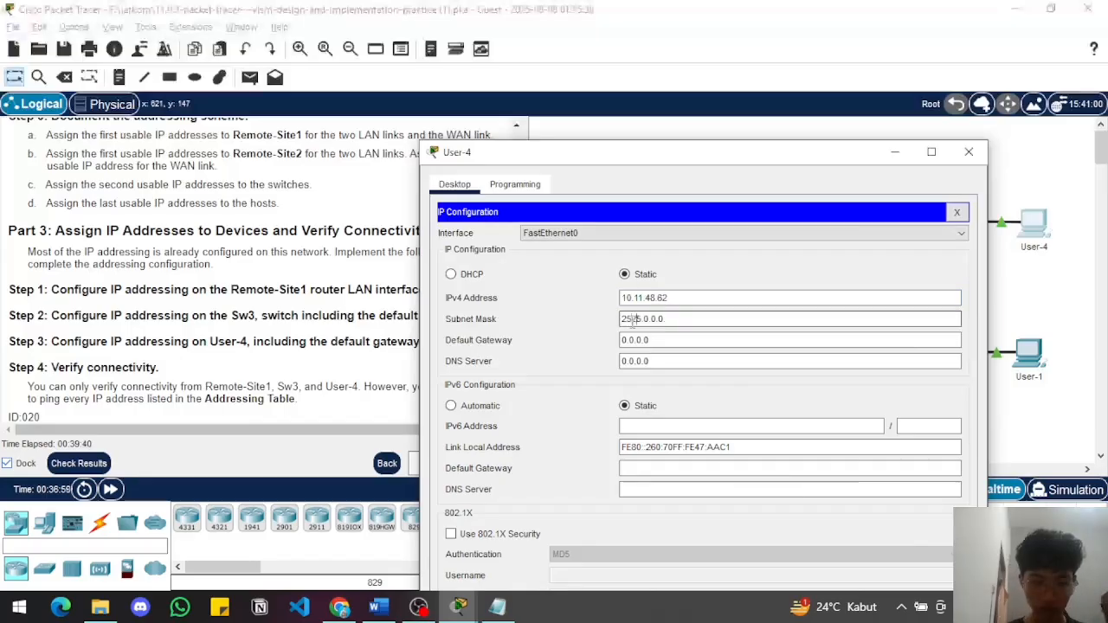
{"action": "key", "text": "BackSpace"}
{"action": "key", "text": "BackSpace"}
{"action": "key", "text": "BackSpace"}
{"action": "key", "text": "BackSpace"}
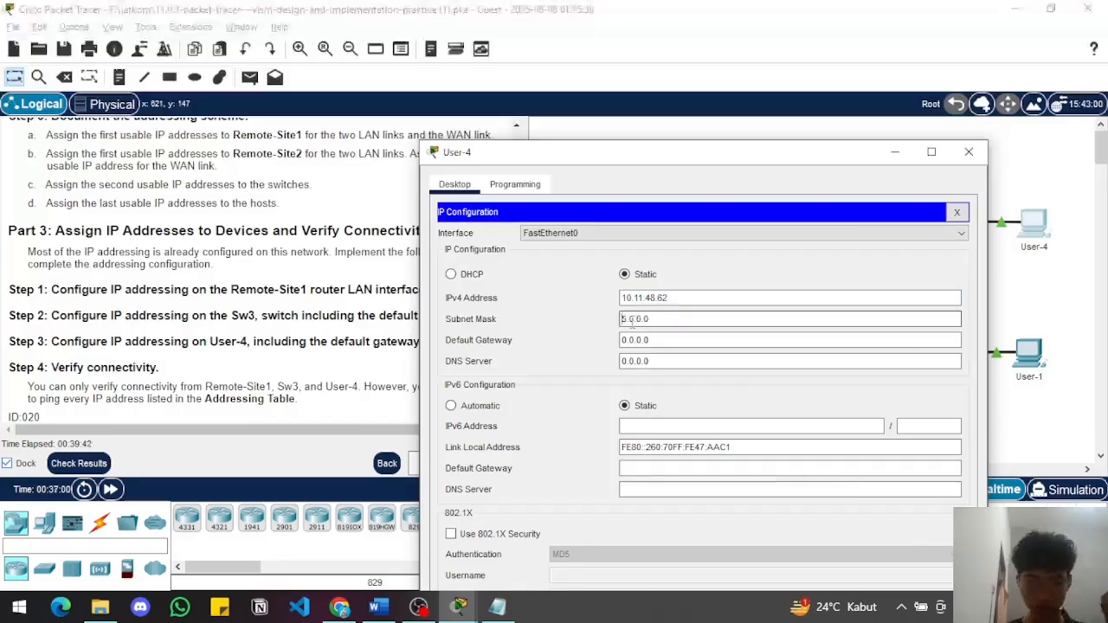
{"action": "left_click", "coordinate": [693, 303]}
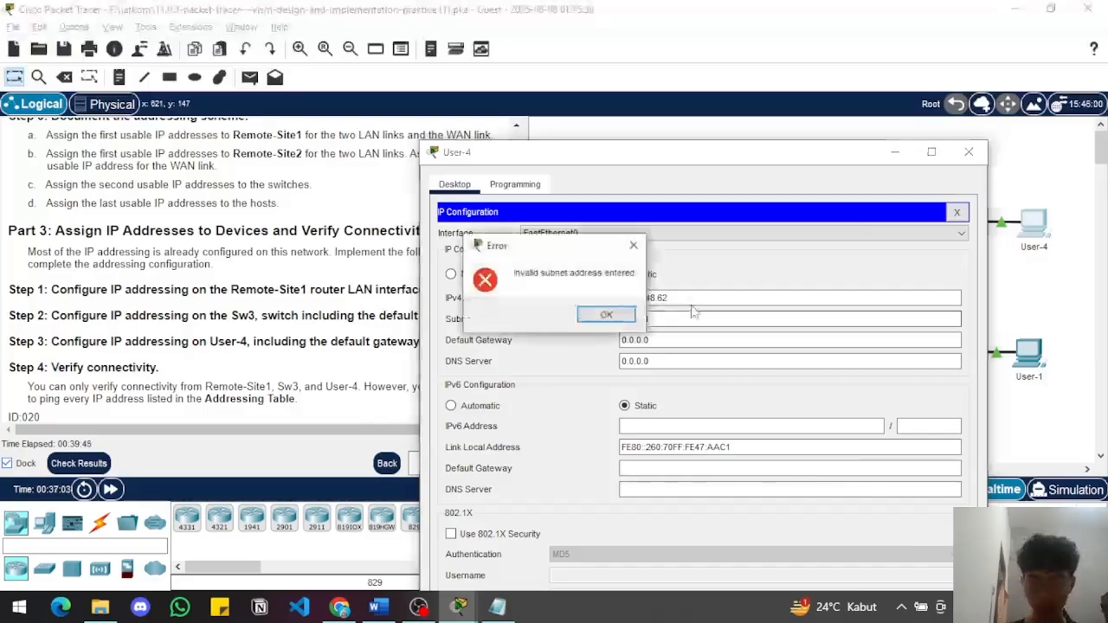
{"action": "left_click", "coordinate": [606, 315]}
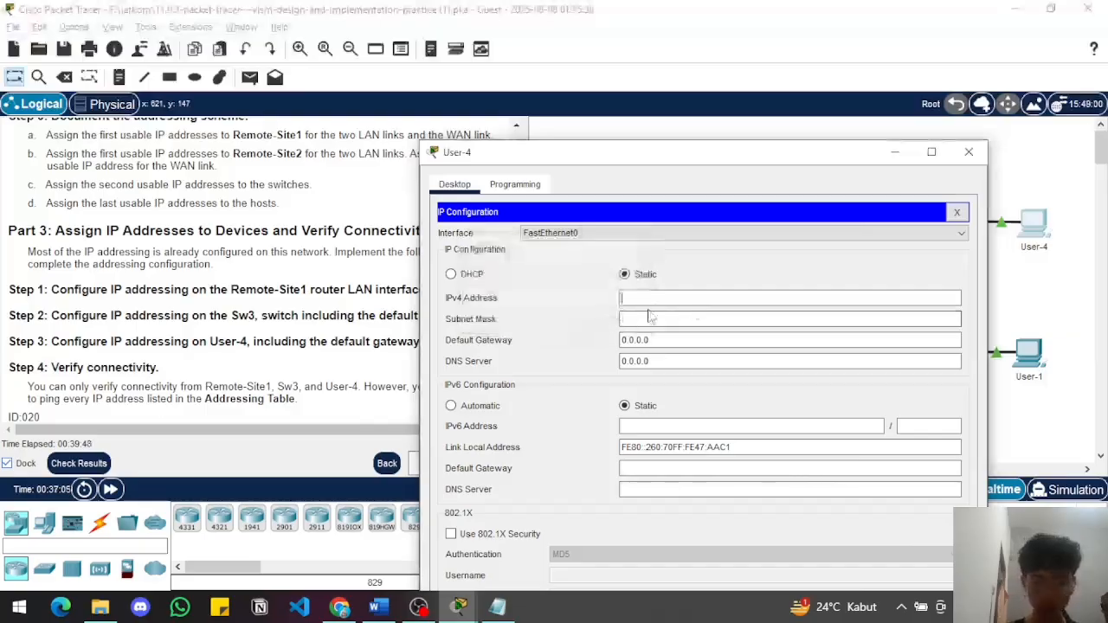
Set User-4's IPv4 address to 10.11.48.62 and its subnet mask to 255.255.255.192
{"action": "type", "text": "10.11."}
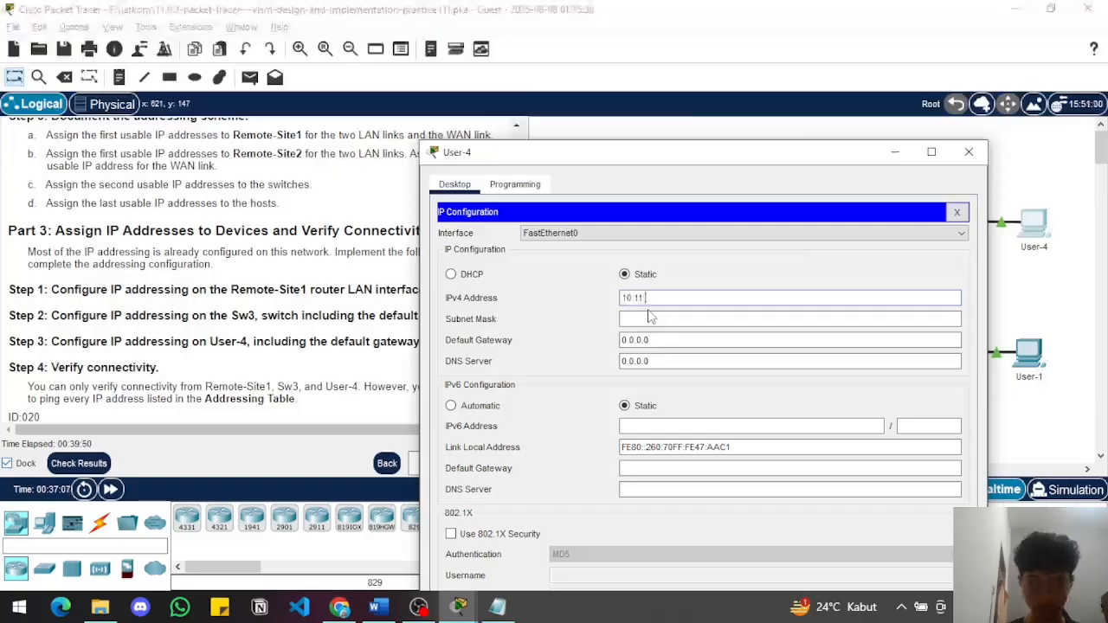
{"action": "type", "text": "48.8"}
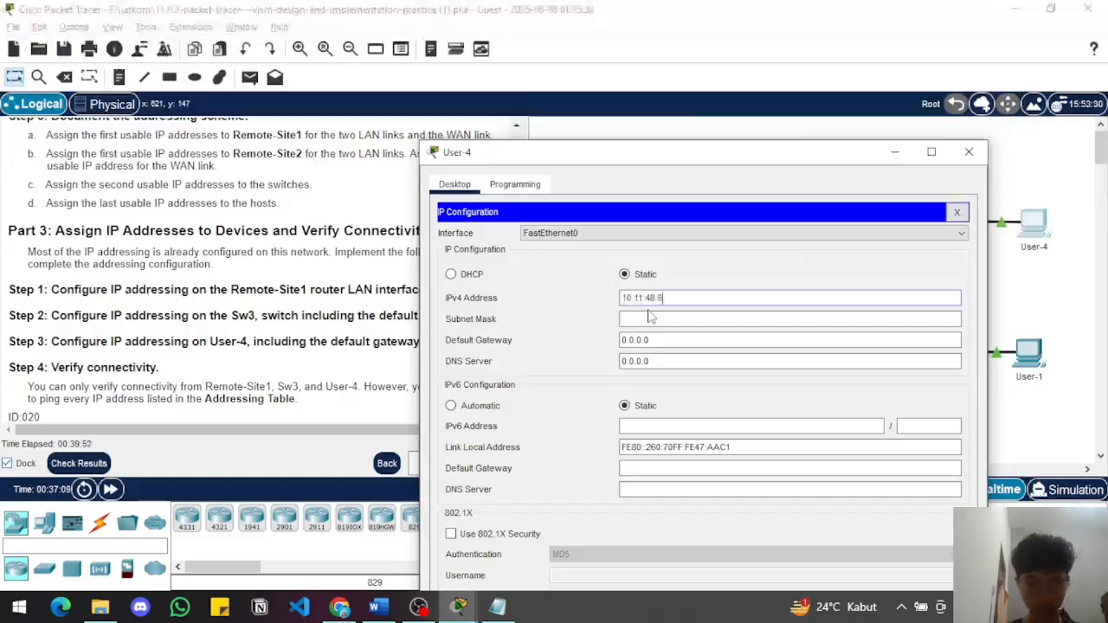
{"action": "type", "text": "2"}
{"action": "left_click", "coordinate": [650, 318]}
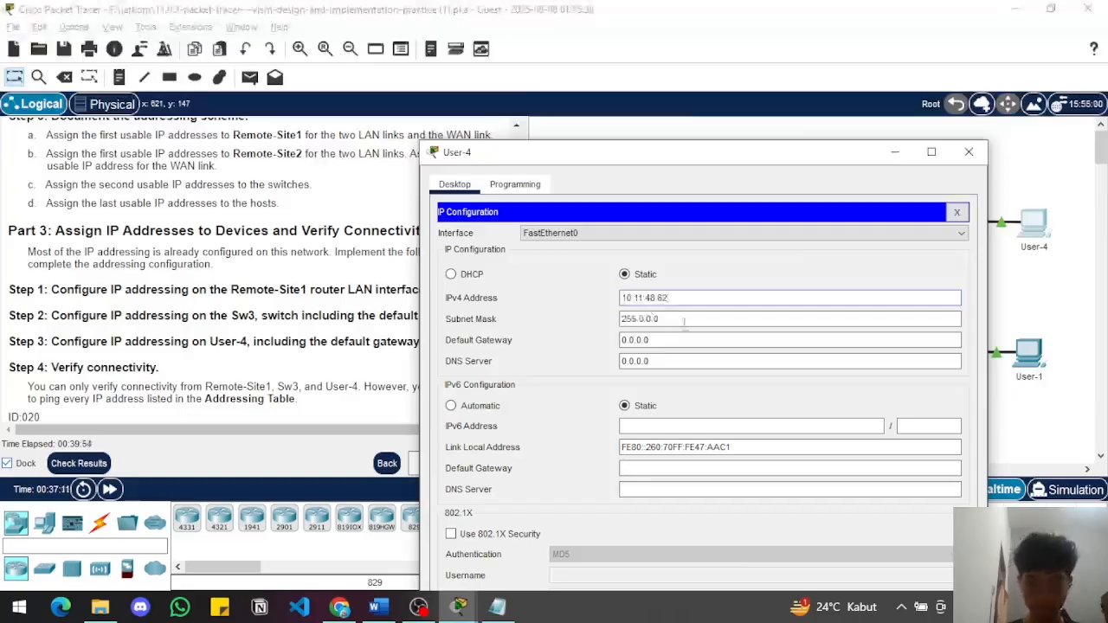
{"action": "key", "text": "BackSpace"}
{"action": "key", "text": "BackSpace"}
{"action": "key", "text": "BackSpace"}
{"action": "key", "text": "BackSpace"}
{"action": "key", "text": "BackSpace"}
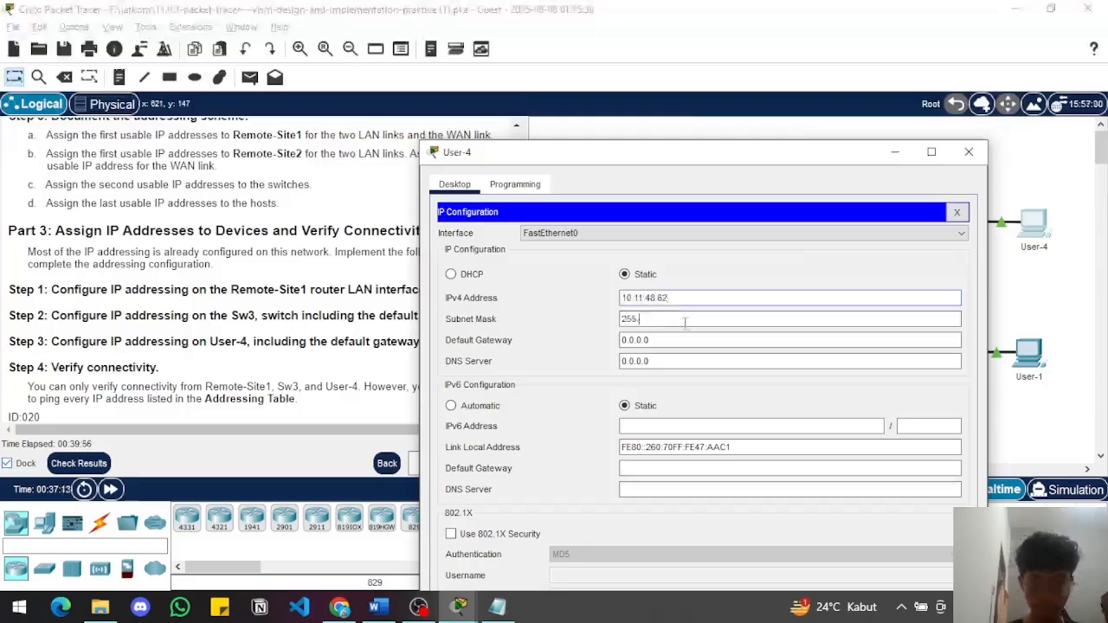
{"action": "type", "text": "255.255.255"}
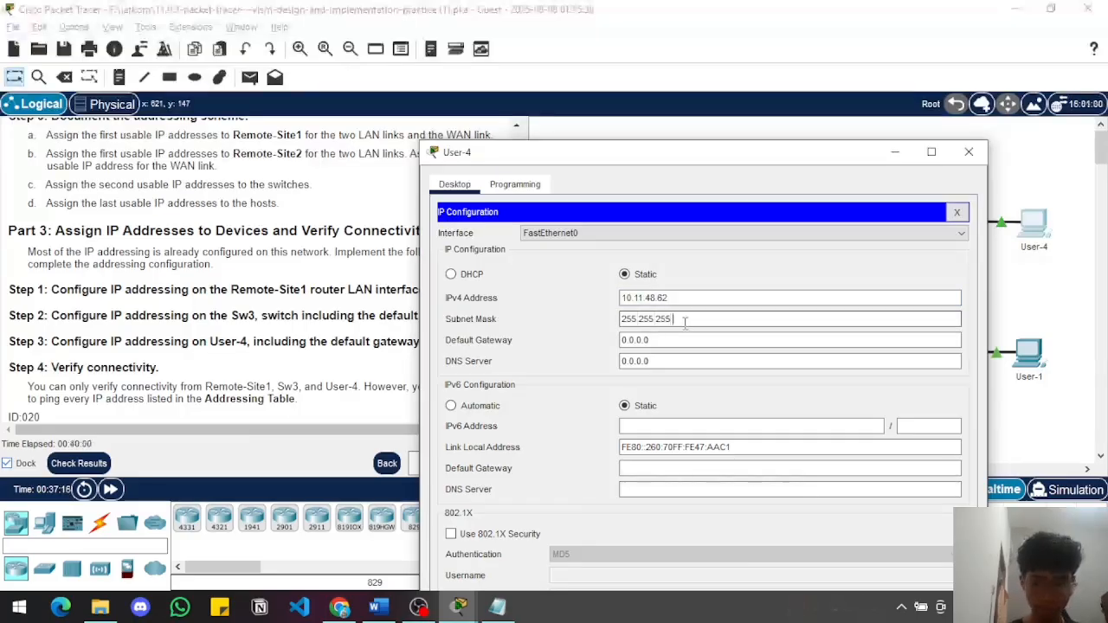
{"action": "type", "text": ".192"}
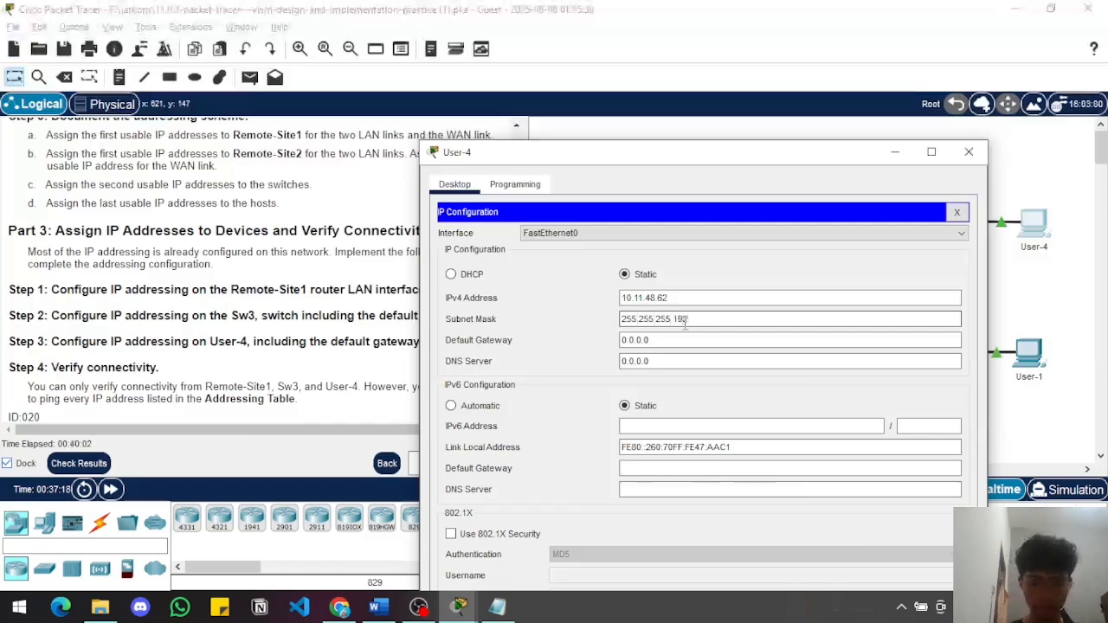
{"action": "left_click", "coordinate": [662, 345]}
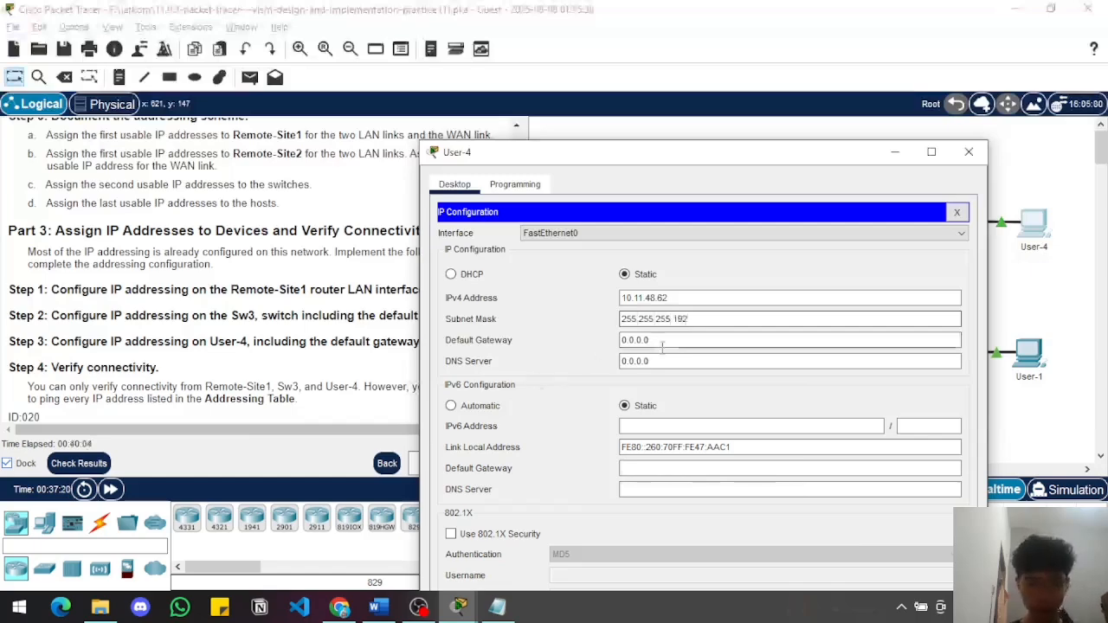
Set User-4's IPv4 default gateway to 10.11.48.1 and close its configuration window
{"action": "key", "text": "BackSpace"}
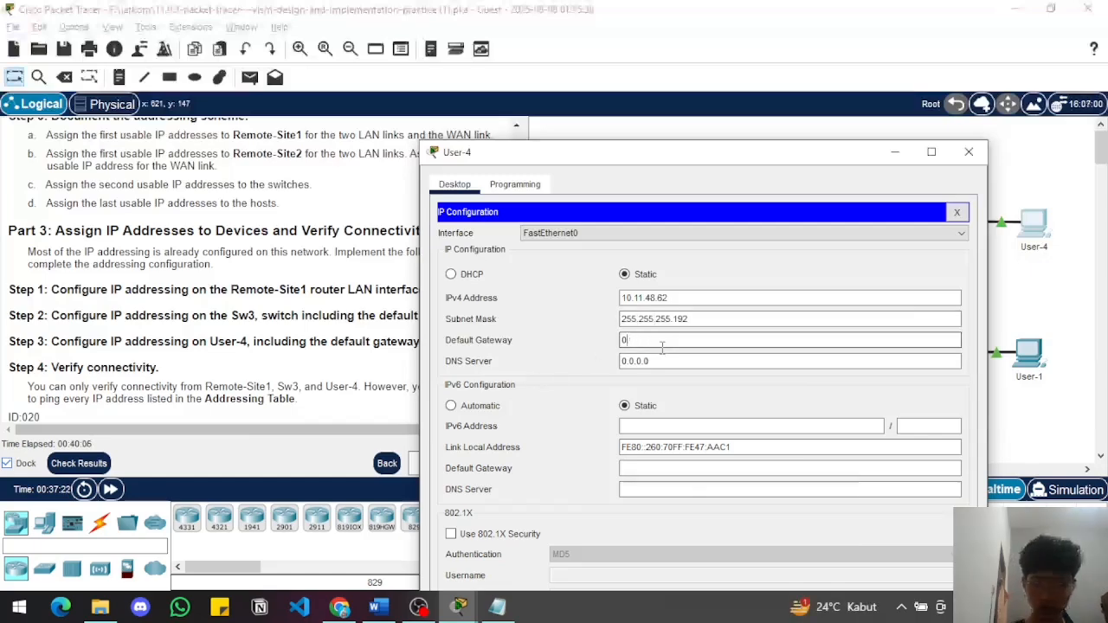
{"action": "key", "text": "BackSpace"}
{"action": "key", "text": "BackSpace"}
{"action": "type", "text": "10"}
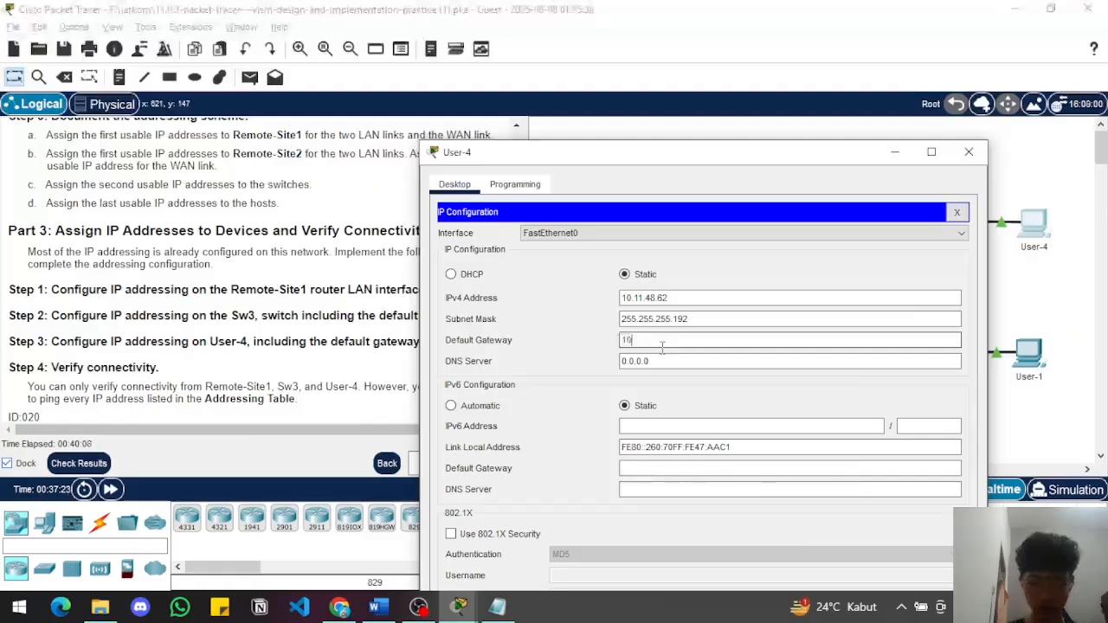
{"action": "type", "text": ".11.4"}
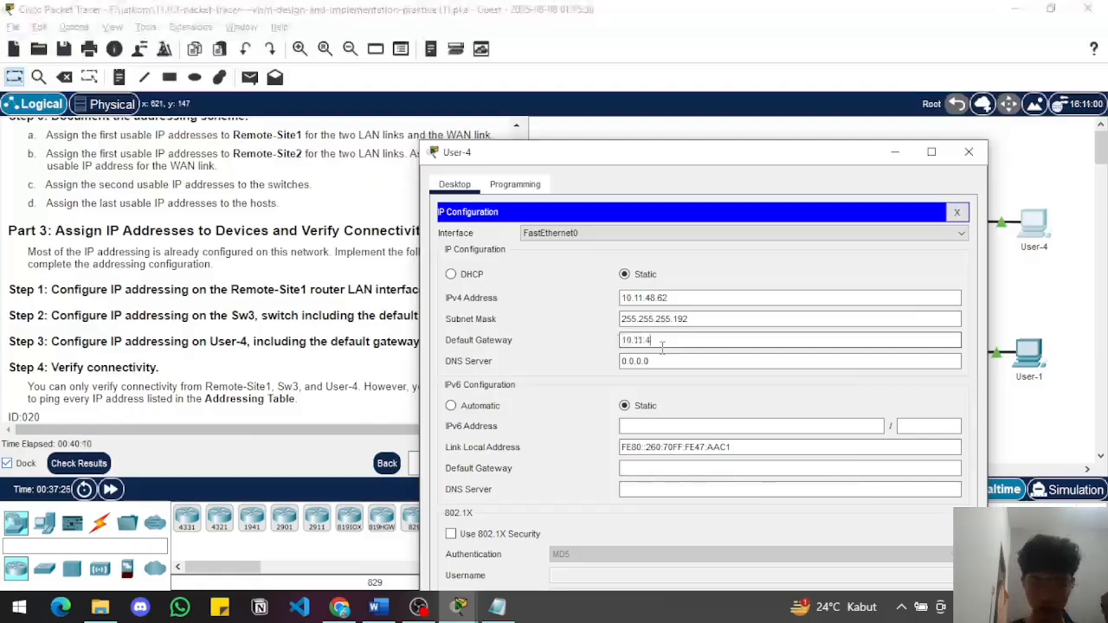
{"action": "type", "text": "8.1"}
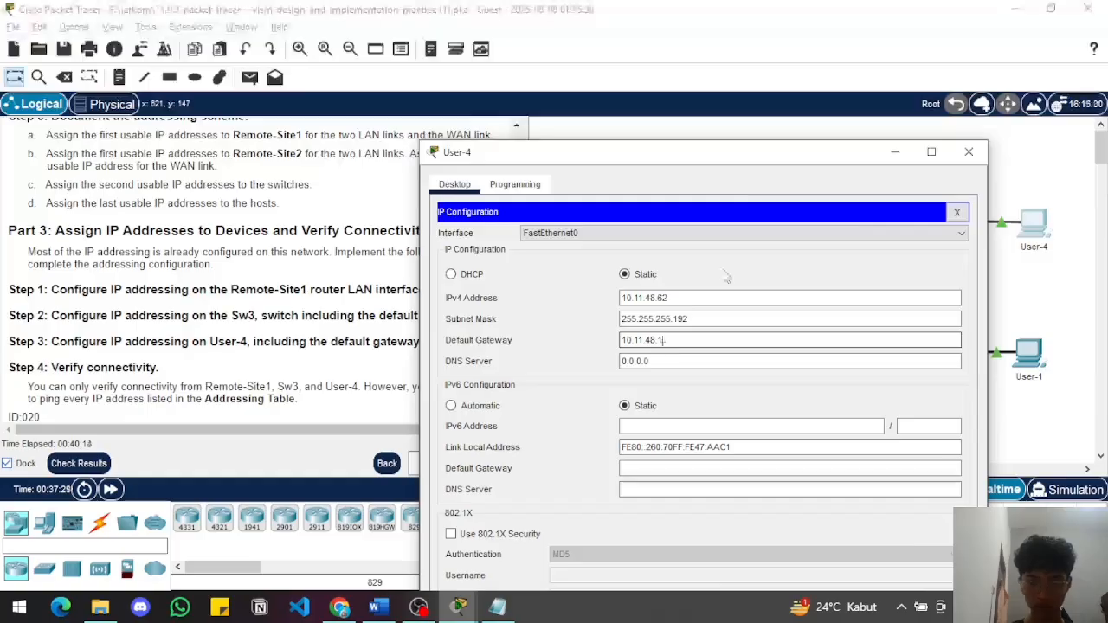
{"action": "left_click", "coordinate": [968, 152]}
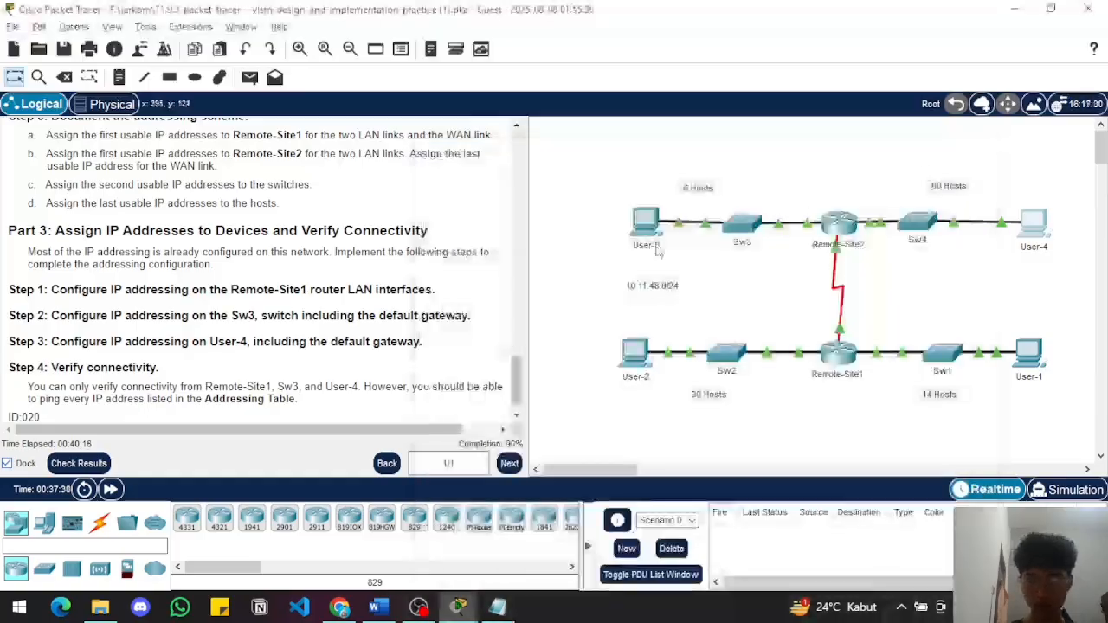
Check the activity results, review the status of each assessment item, and close the results
{"action": "left_click", "coordinate": [86, 463]}
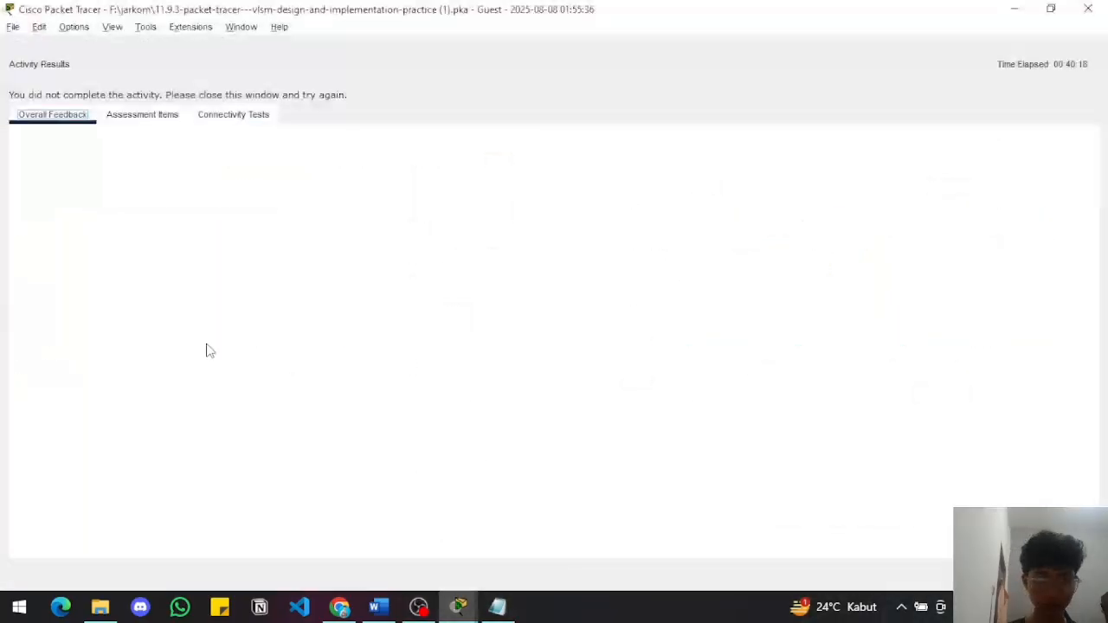
{"action": "left_click", "coordinate": [138, 121]}
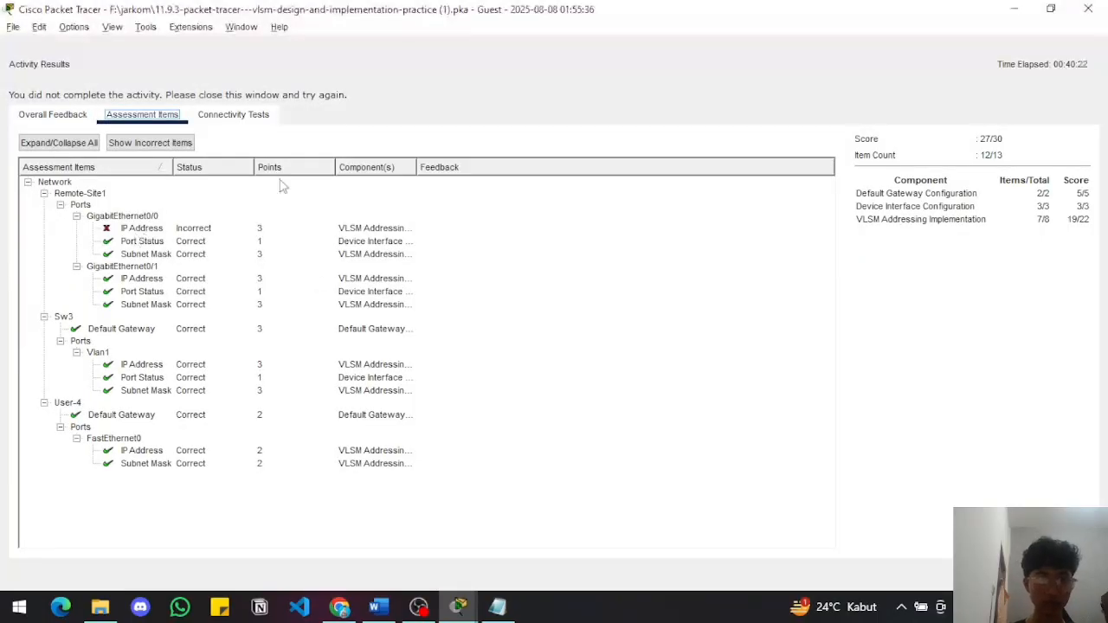
{"action": "left_click", "coordinate": [1051, 8]}
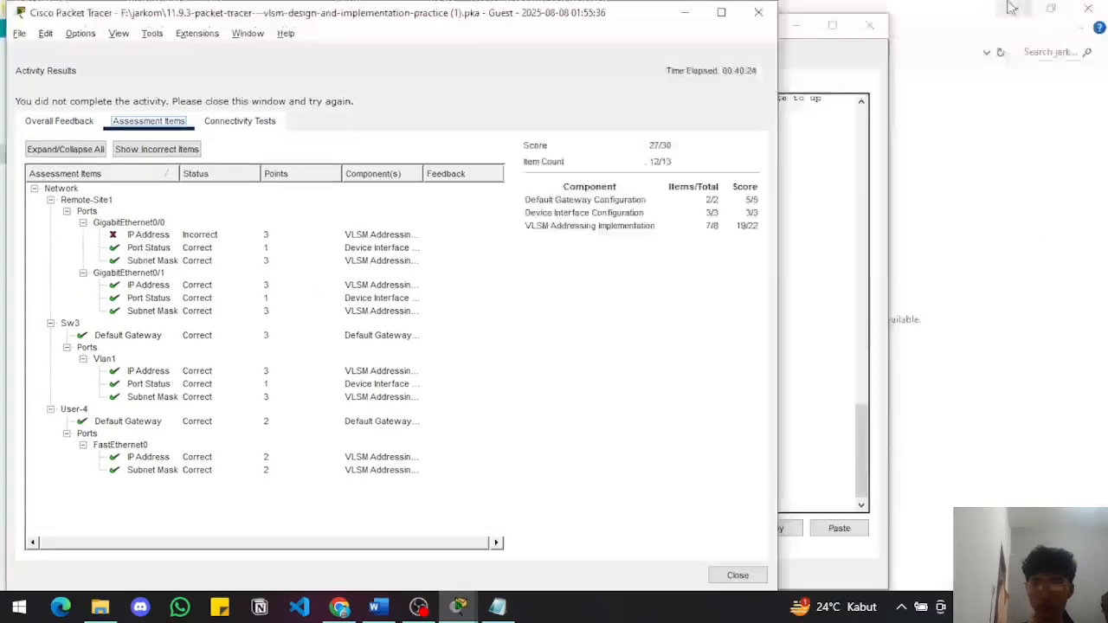
{"action": "left_click", "coordinate": [721, 12]}
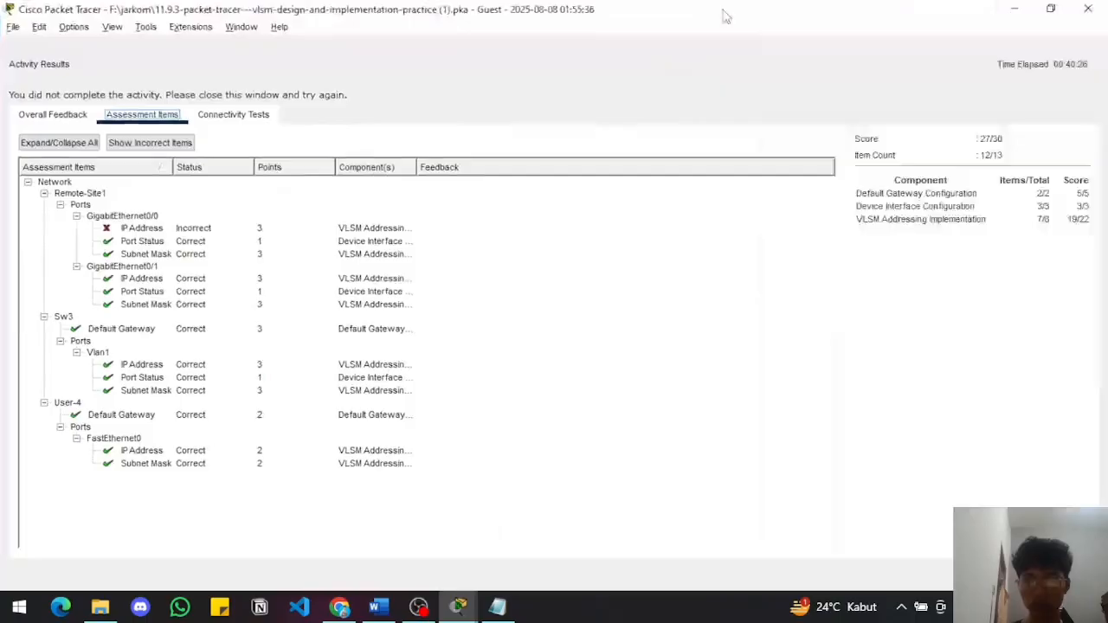
{"action": "left_click", "coordinate": [1089, 10]}
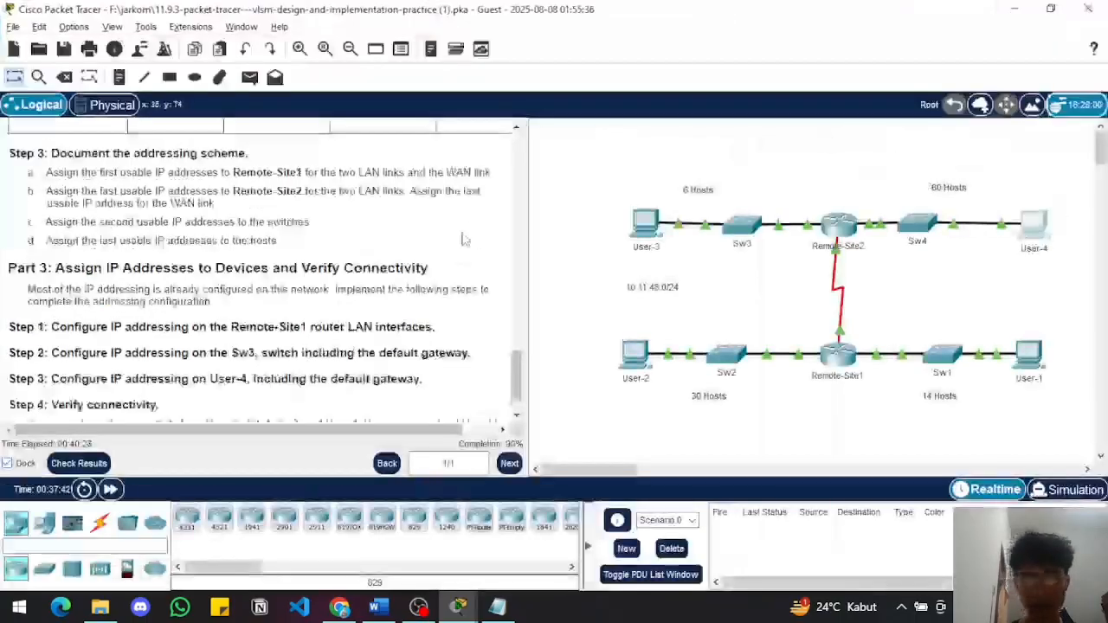
Review Remote-Site1's interface commands in its CLI, recheck the activity's assessment items, and close the results
{"action": "scroll", "coordinate": [463, 239], "scroll_direction": "up", "scroll_amount": 10}
{"action": "left_click", "coordinate": [839, 364]}
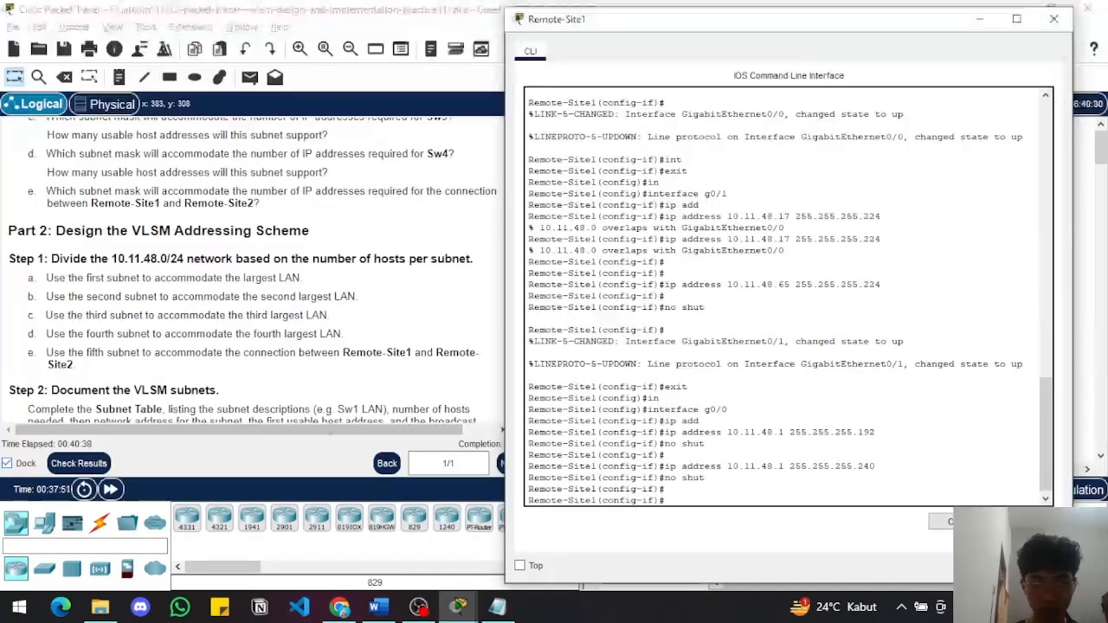
{"action": "left_click", "coordinate": [79, 463]}
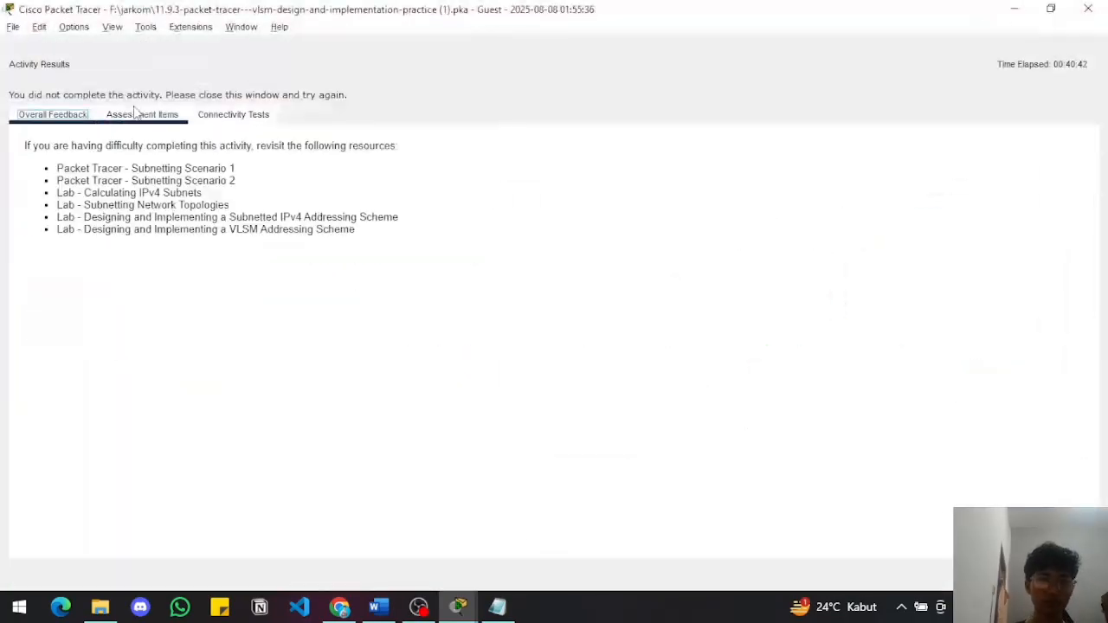
{"action": "left_click", "coordinate": [139, 115]}
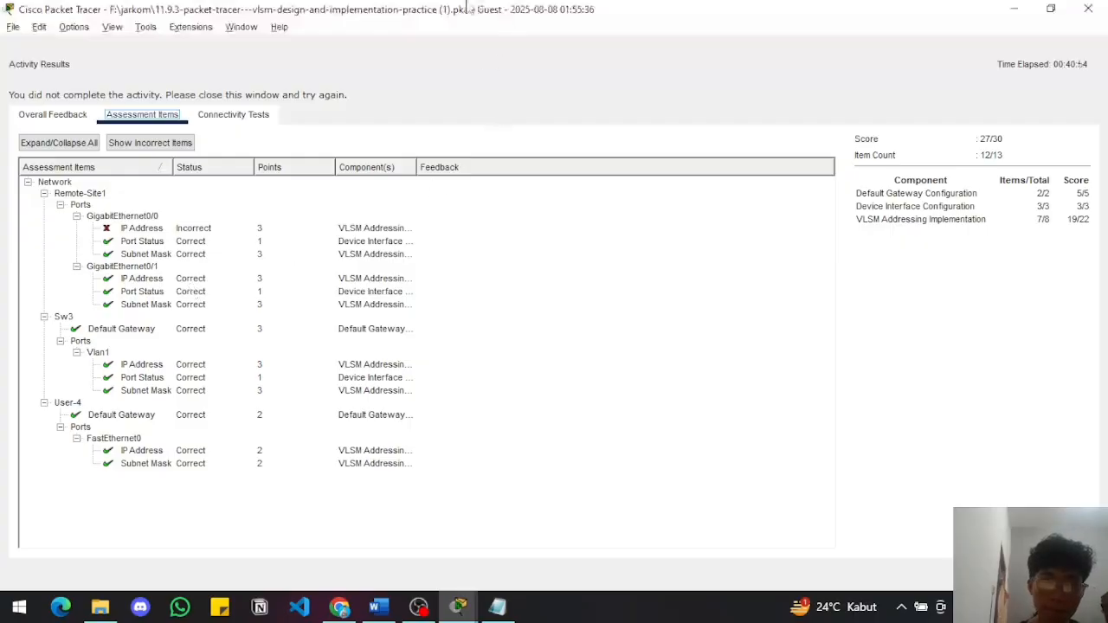
{"action": "mouse_move", "coordinate": [468, 8]}
{"action": "left_mouse_down"}
{"action": "mouse_move", "coordinate": [460, 59]}
{"action": "mouse_move", "coordinate": [485, 4]}
{"action": "left_mouse_up"}
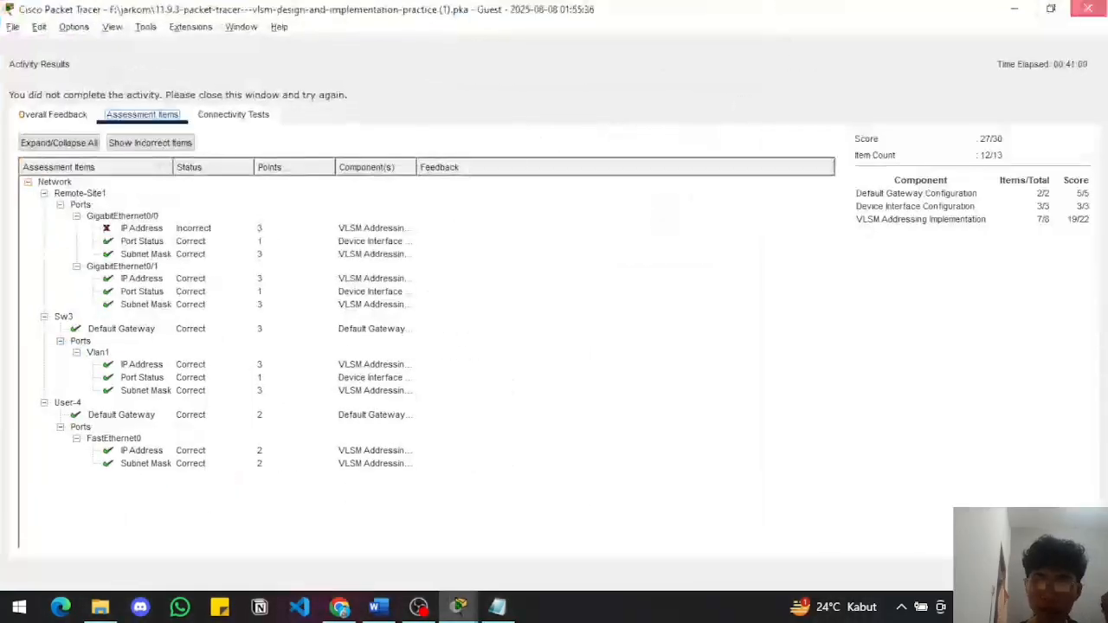
{"action": "left_click", "coordinate": [1088, 9]}
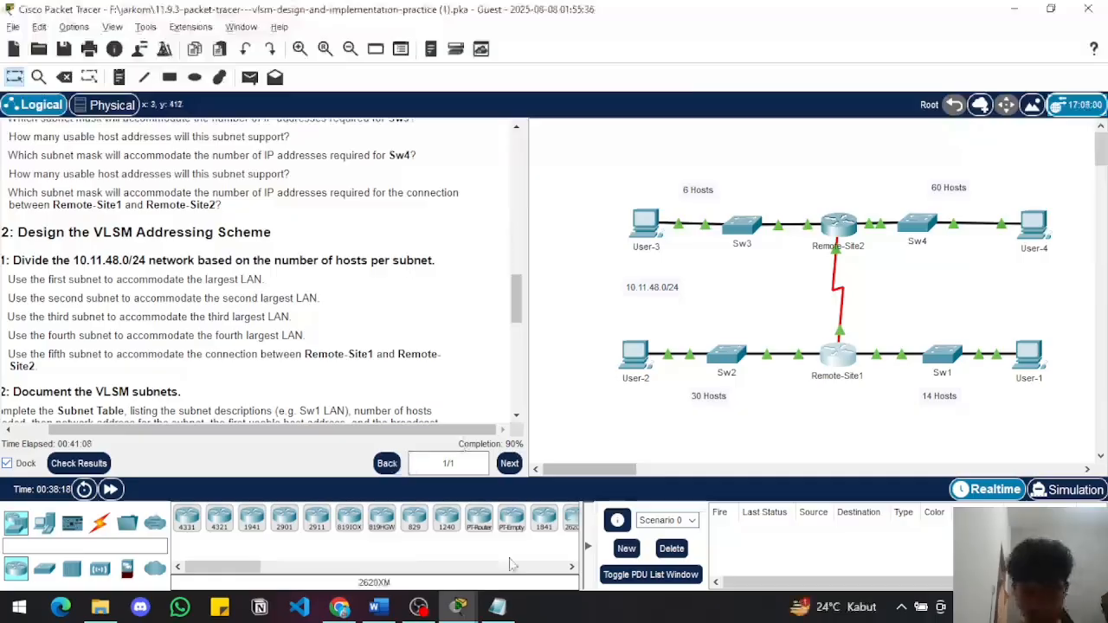
{"action": "left_click", "coordinate": [418, 606]}
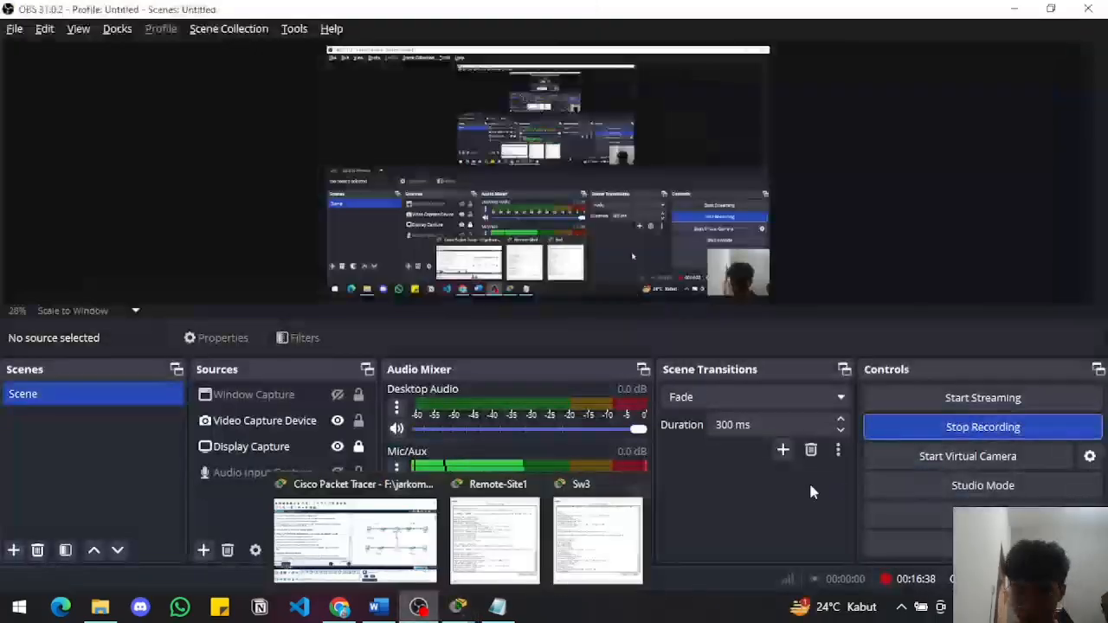